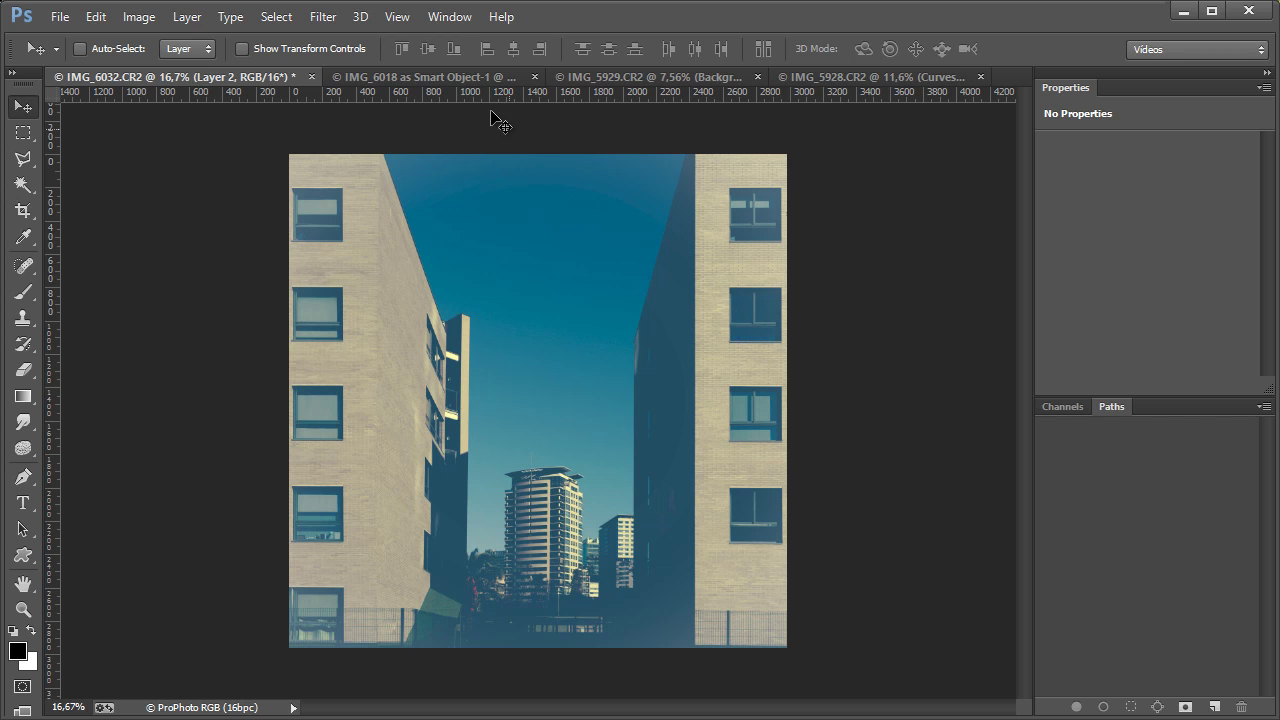
# Look through the open photos IMG_6018, IMG_5929.CR2 and IMG_5928.CR2, examining the dress in the last one up close
pyautogui.click(466, 77)
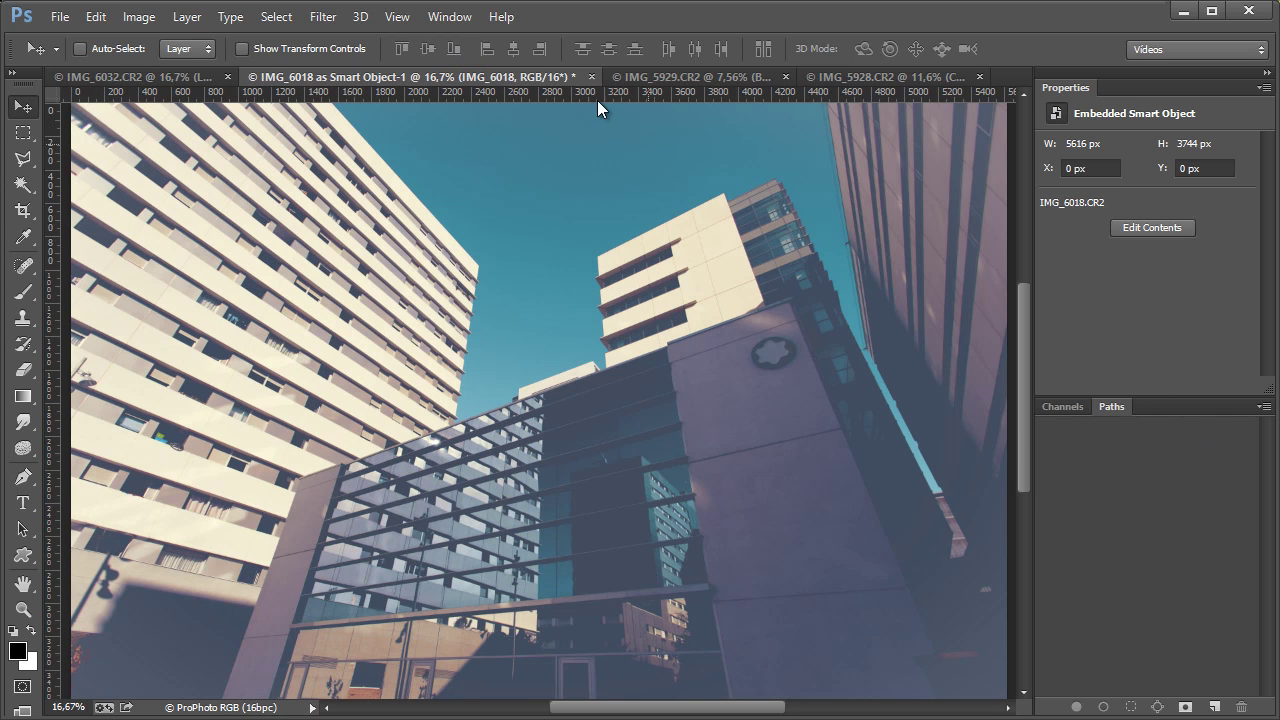
pyautogui.click(665, 78)
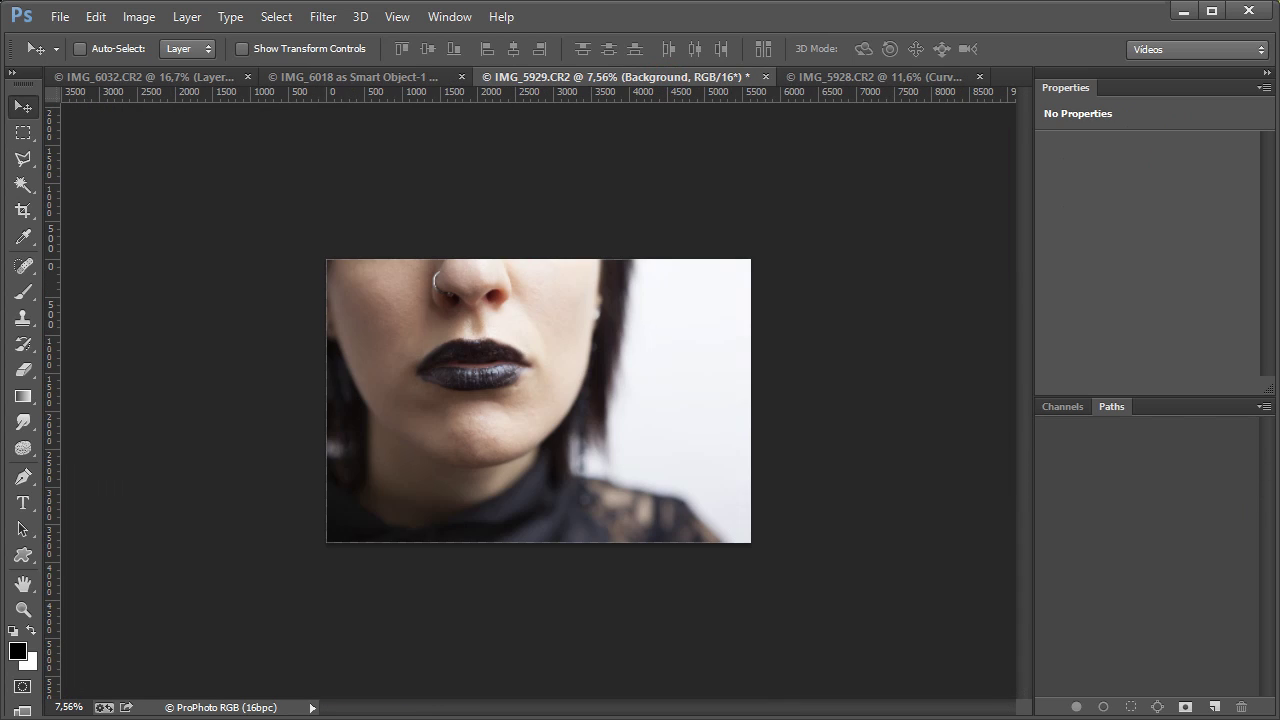
pyautogui.click(823, 73)
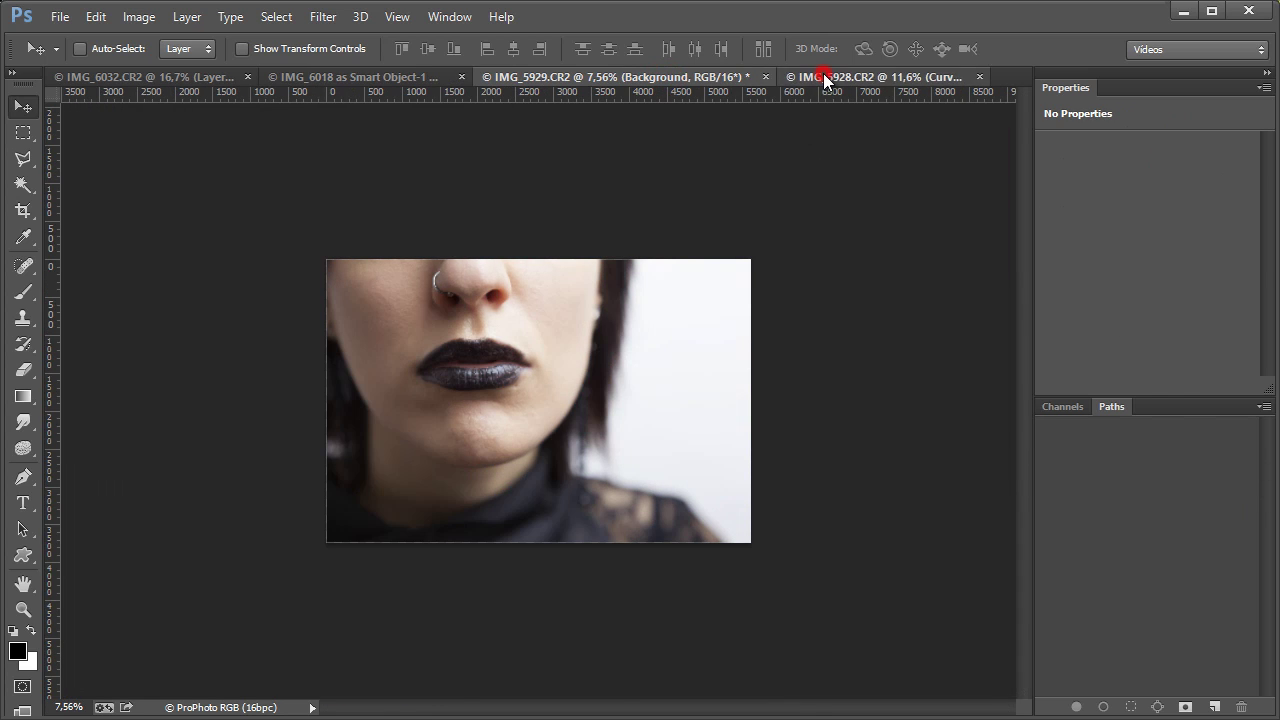
pyautogui.moveTo(521, 246)
pyautogui.mouseDown()
pyautogui.moveTo(638, 280)
pyautogui.moveTo(603, 363)
pyautogui.moveTo(614, 443)
pyautogui.moveTo(797, 257)
pyautogui.mouseUp()
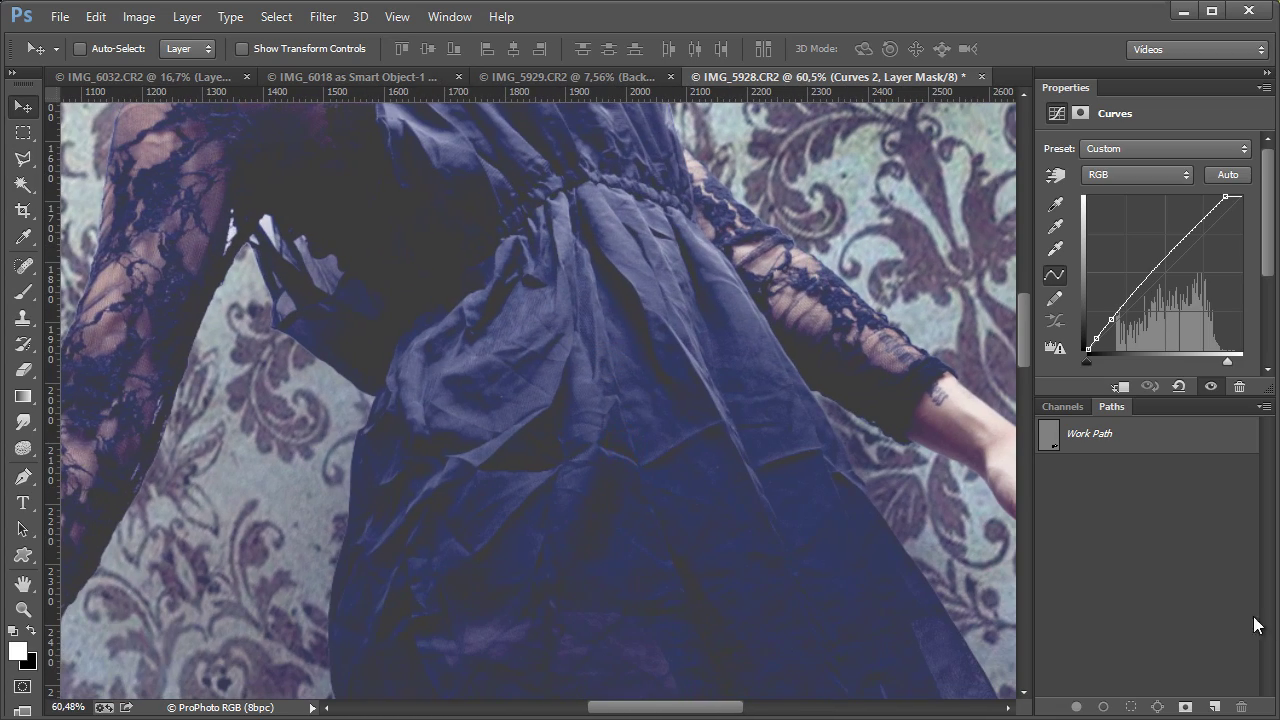
# Compare the dress photo before and after its edits by repeatedly toggling the visibility of the Curves 2 adjustment
pyautogui.click(1210, 386)
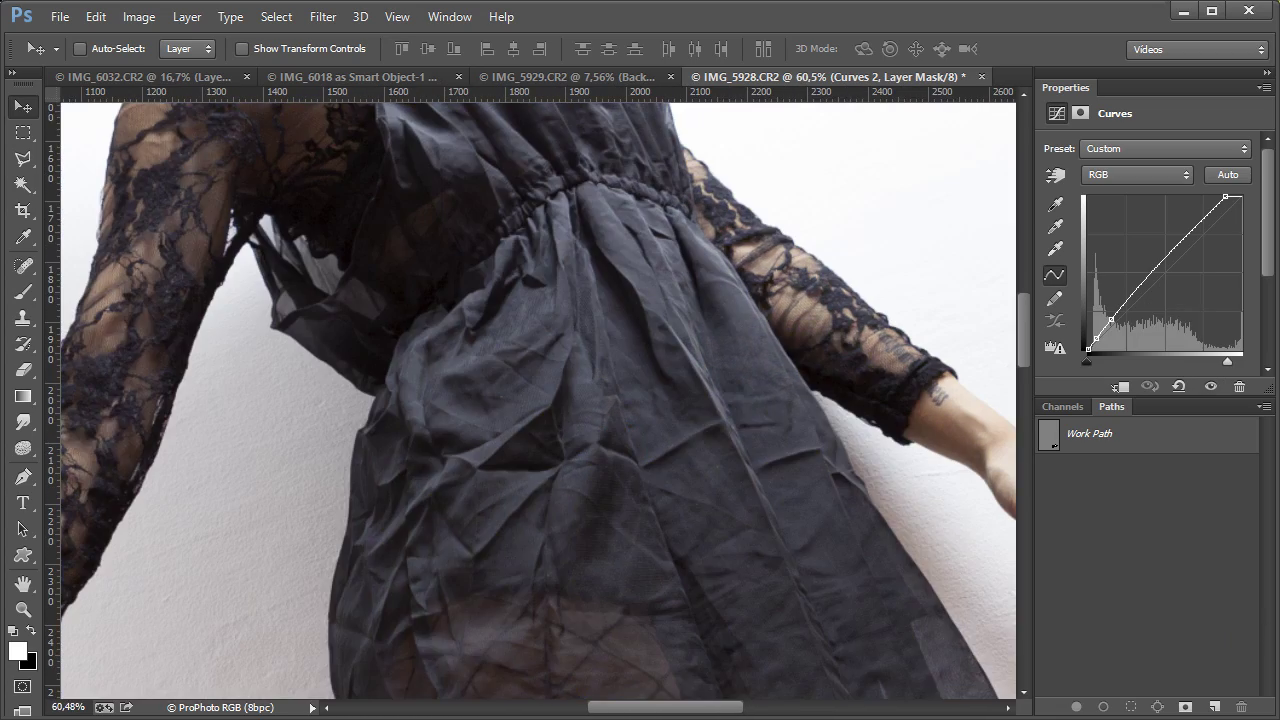
pyautogui.click(1210, 386)
pyautogui.click(1210, 386)
pyautogui.click(1210, 386)
pyautogui.click(1210, 386)
pyautogui.click(1210, 386)
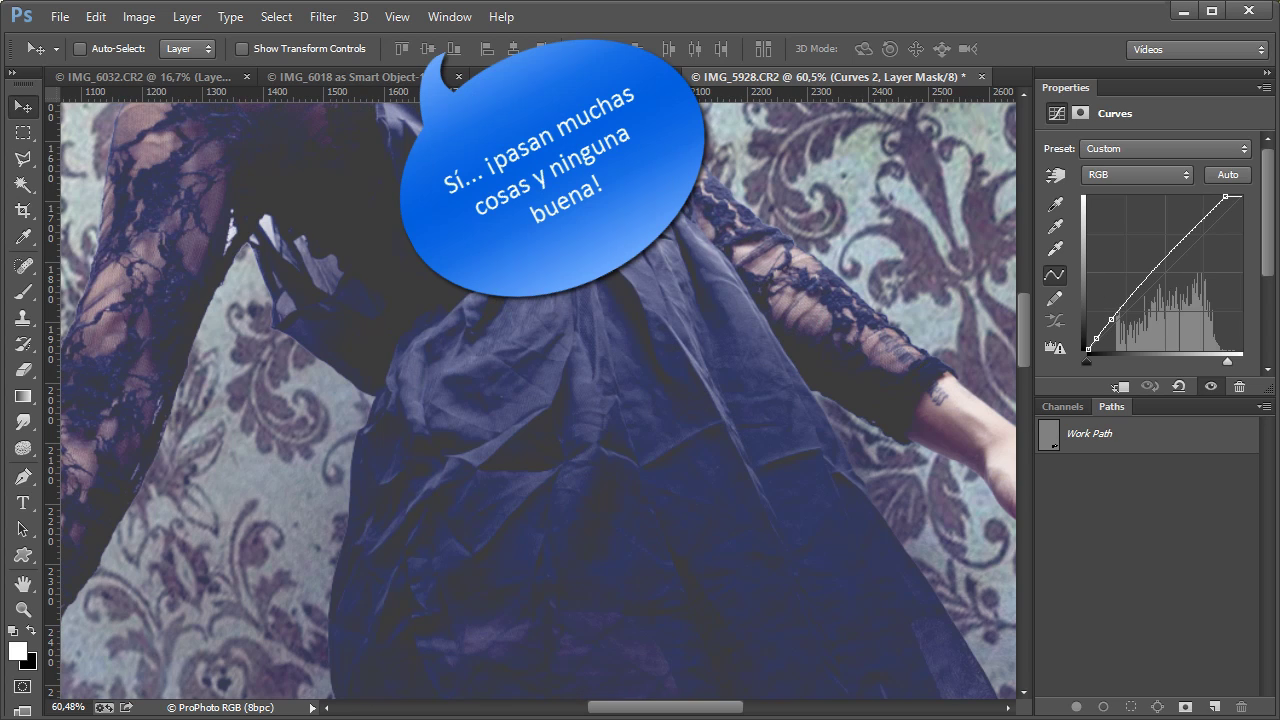
pyautogui.click(1210, 386)
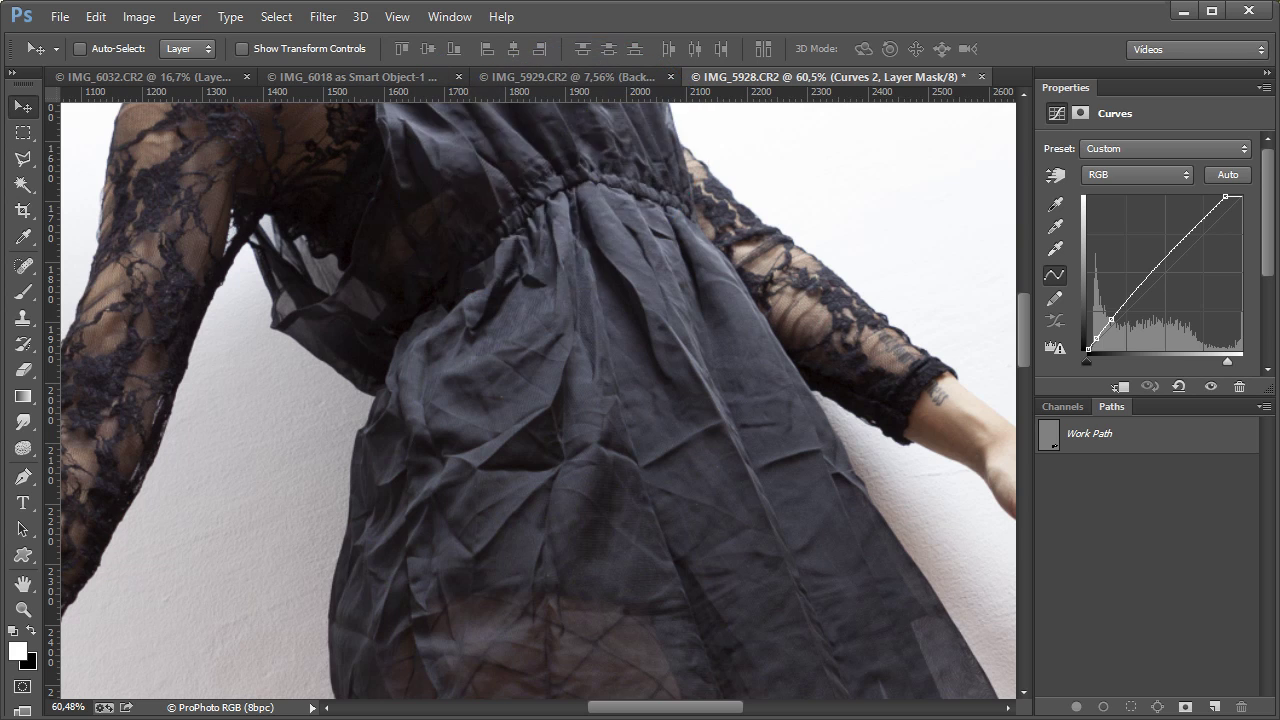
pyautogui.click(1210, 386)
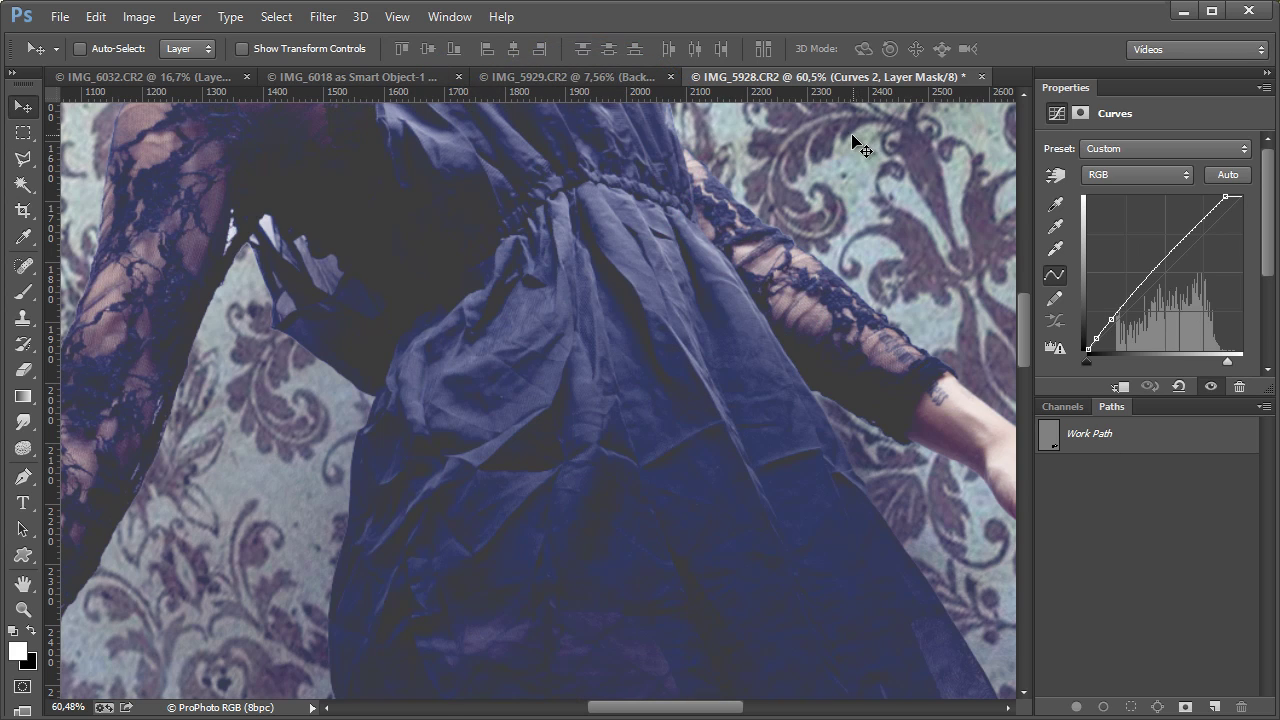
# Return to IMG_6032.CR2, reset the Vídeos workspace and narrow the panel column
pyautogui.hotkey('ctrl', 'Tab')
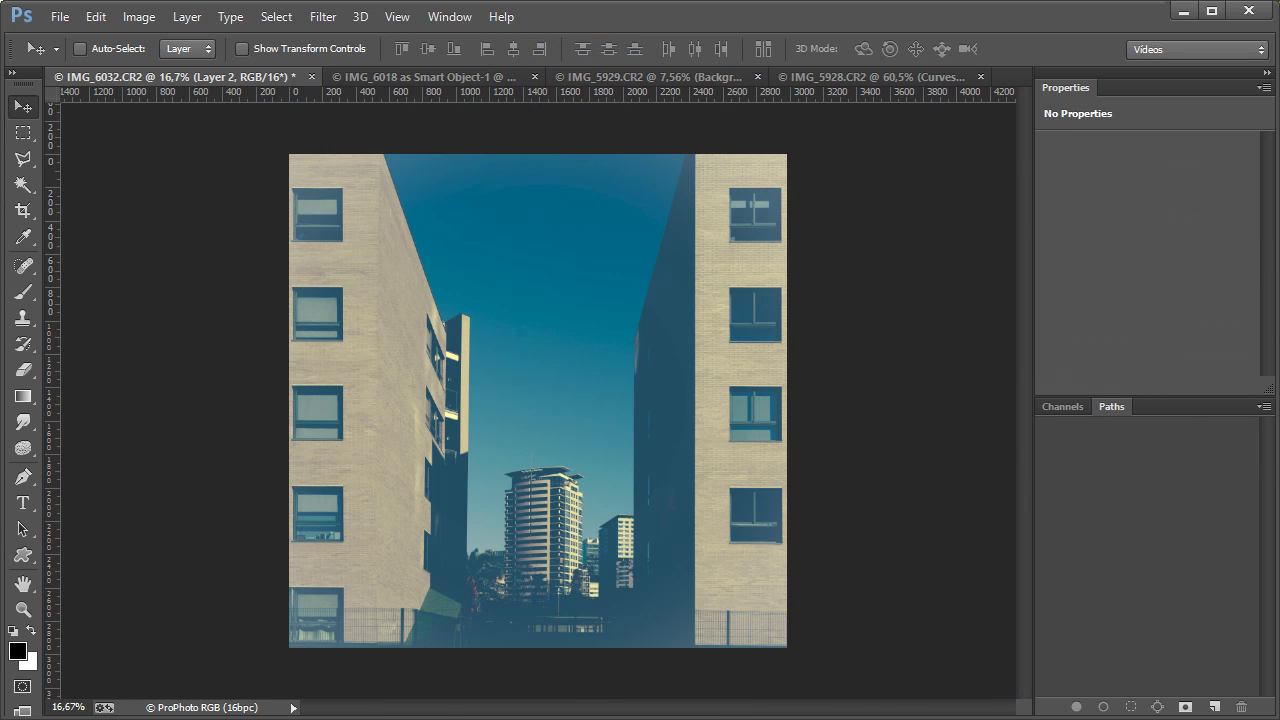
pyautogui.hotkey('ctrl', 'z')
pyautogui.click(1160, 49)
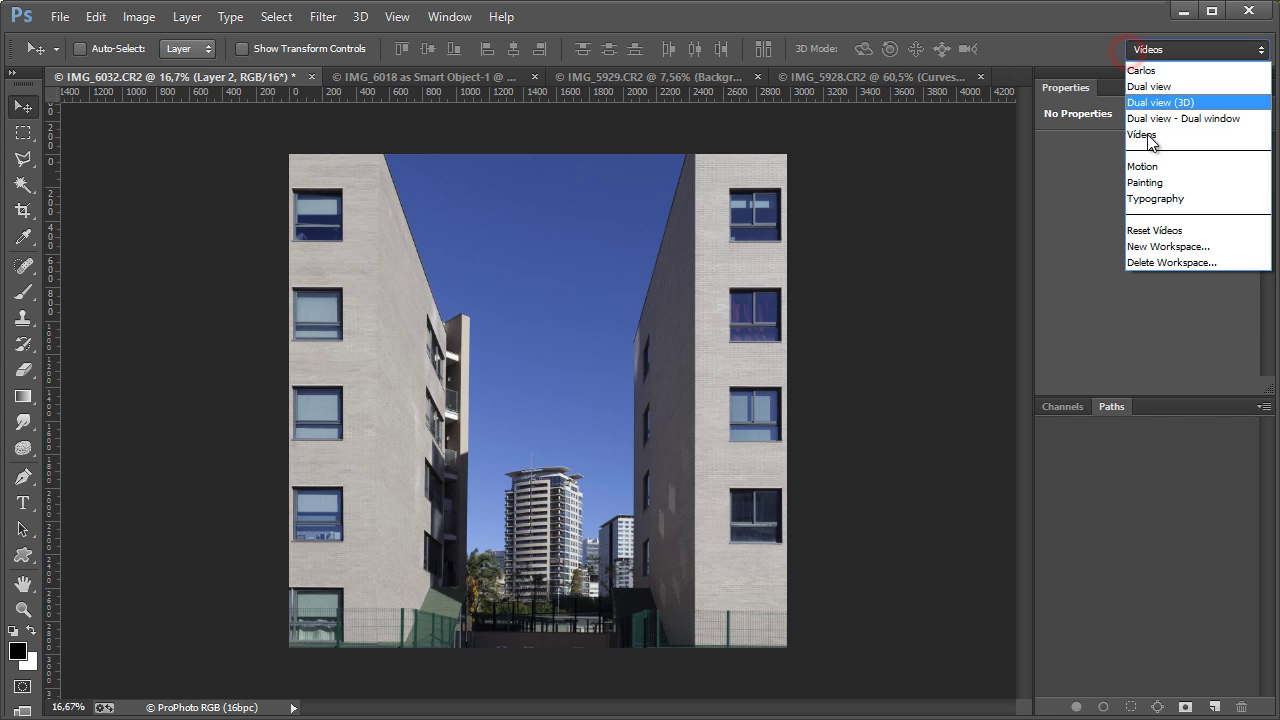
pyautogui.click(1164, 231)
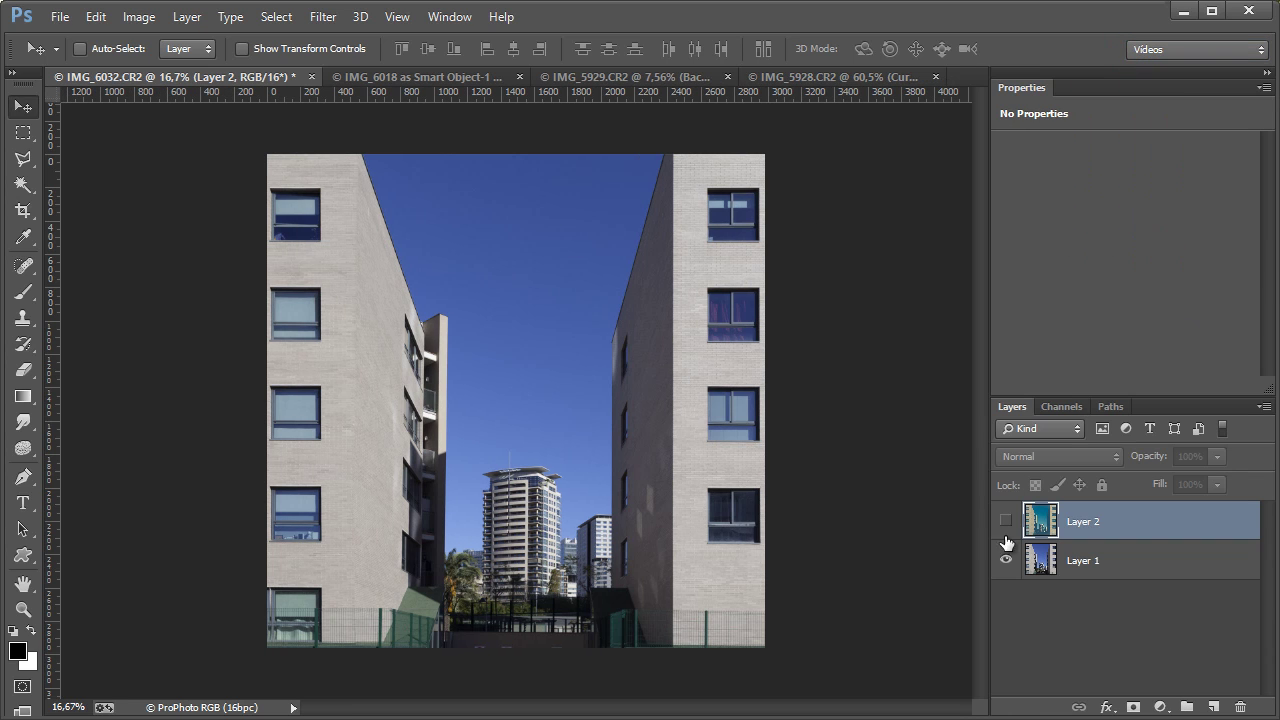
pyautogui.moveTo(990, 399); pyautogui.dragTo(1034, 400)
# Show Layer 2 and open the Histogram, placing it clear of the middle of the photo
pyautogui.click(1050, 521)
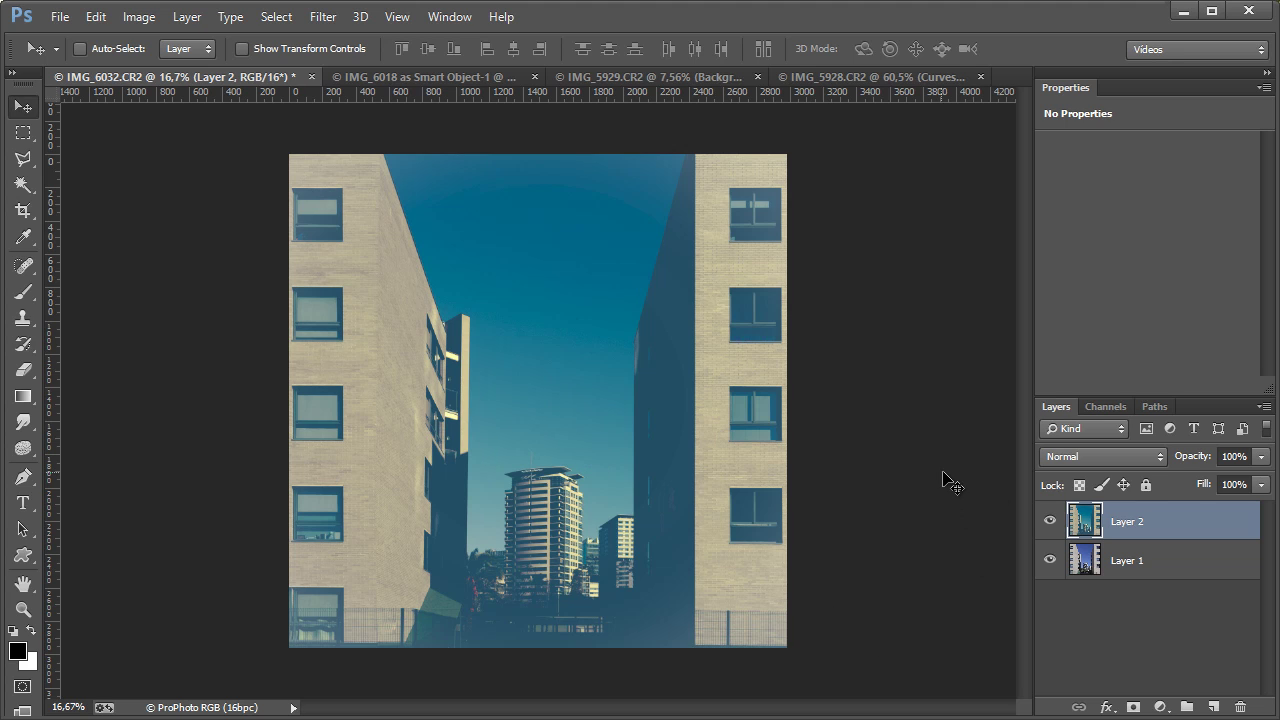
pyautogui.click(452, 17)
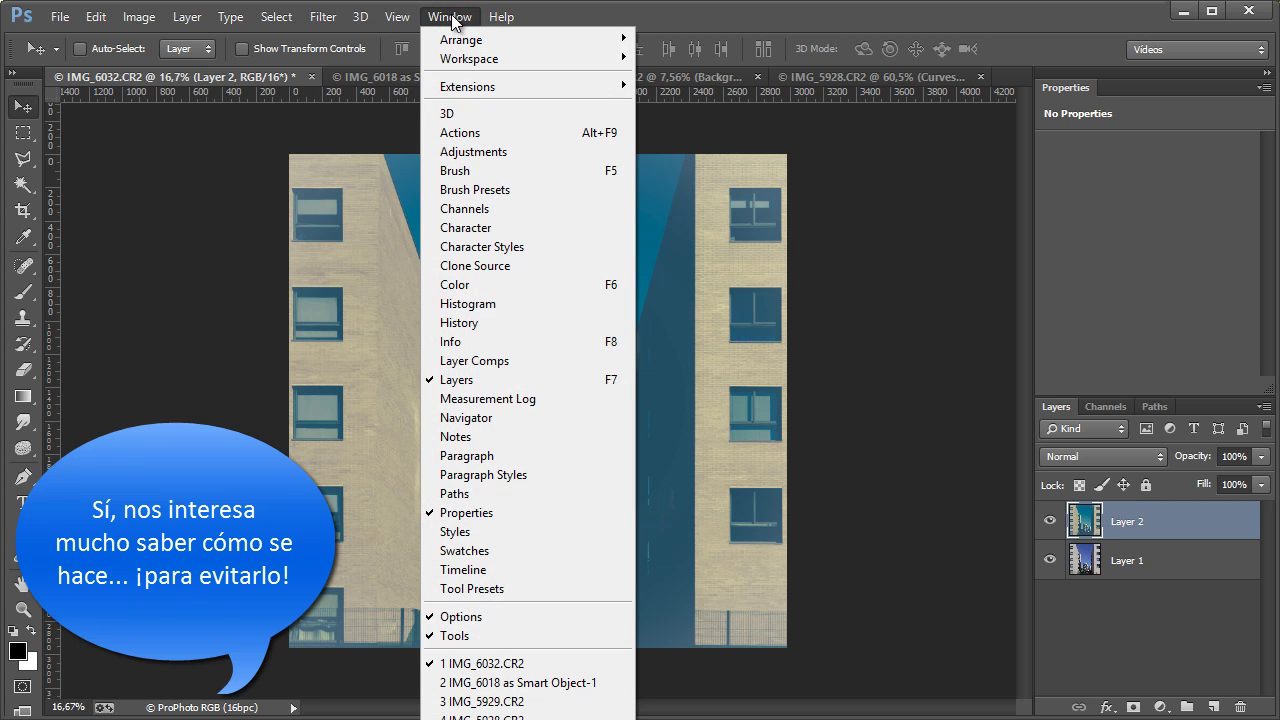
pyautogui.click(493, 304)
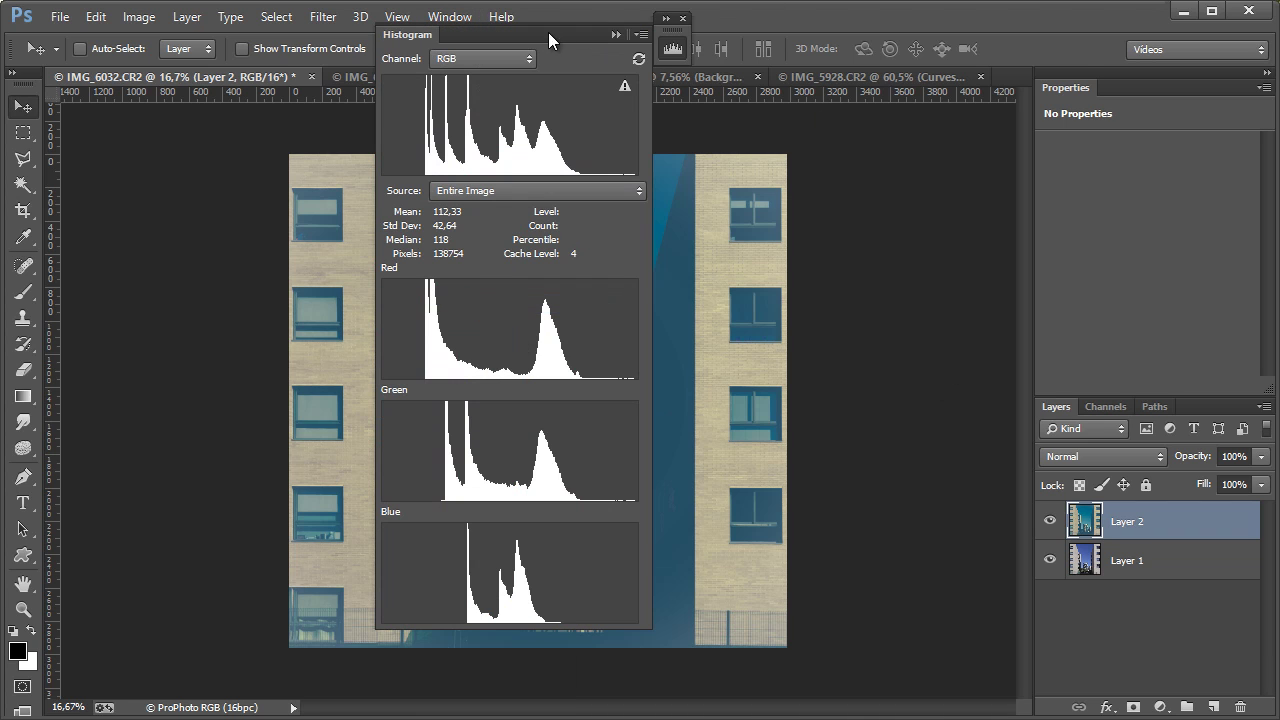
pyautogui.moveTo(470, 36); pyautogui.dragTo(649, 56)
pyautogui.click(820, 54)
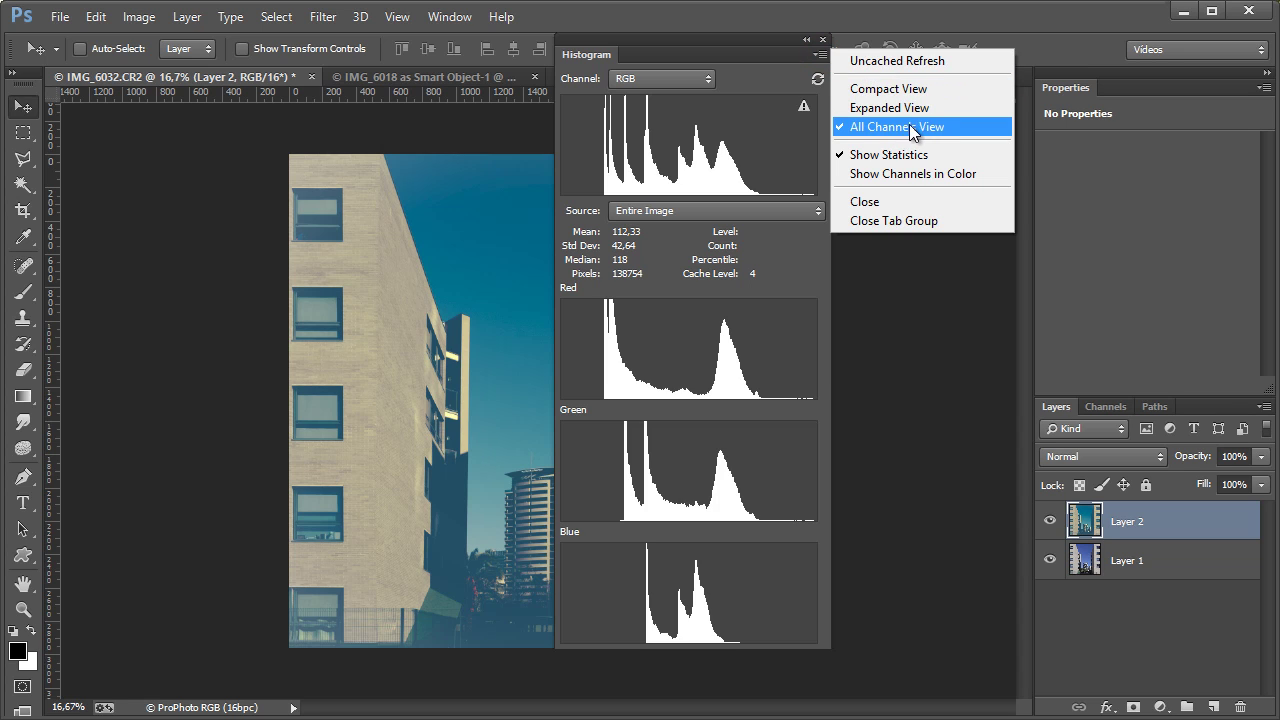
pyautogui.click(751, 43)
pyautogui.moveTo(665, 52); pyautogui.dragTo(877, 60)
pyautogui.moveTo(806, 190); pyautogui.dragTo(760, 205)
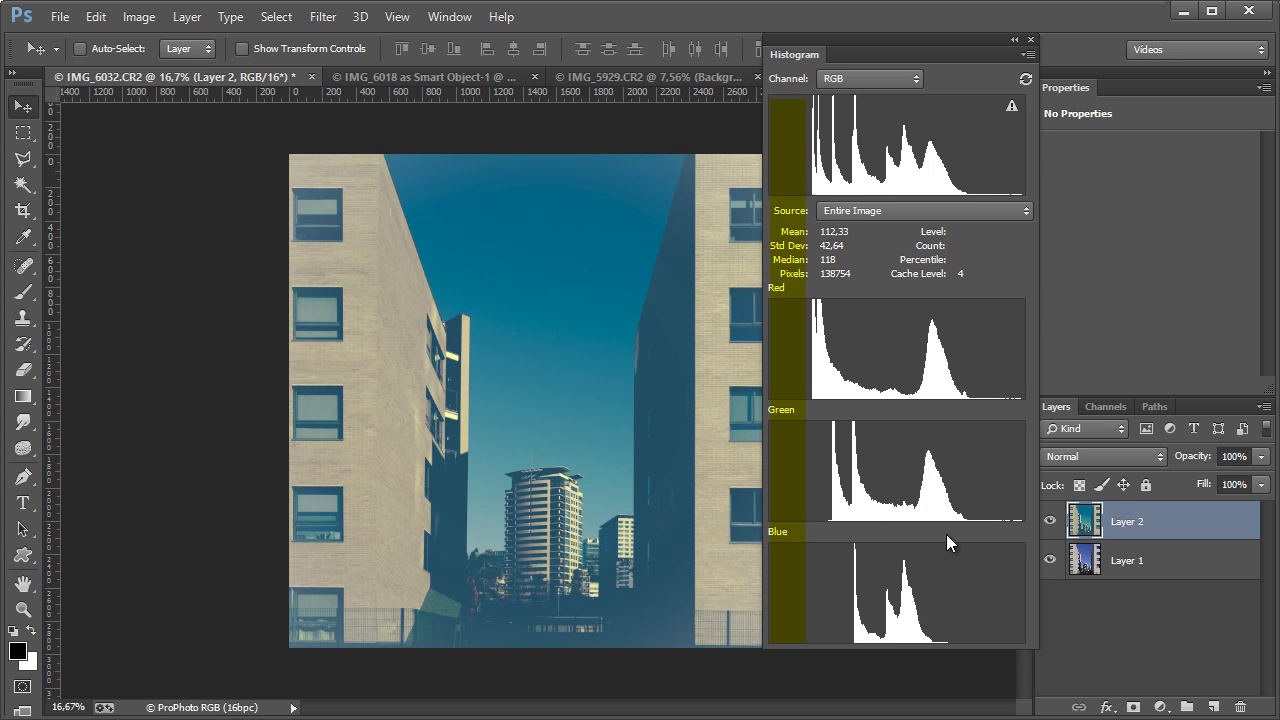
# Compare the shadow end of the histograms with Layer 2 hidden and shown, and close the Histogram
pyautogui.click(1049, 521)
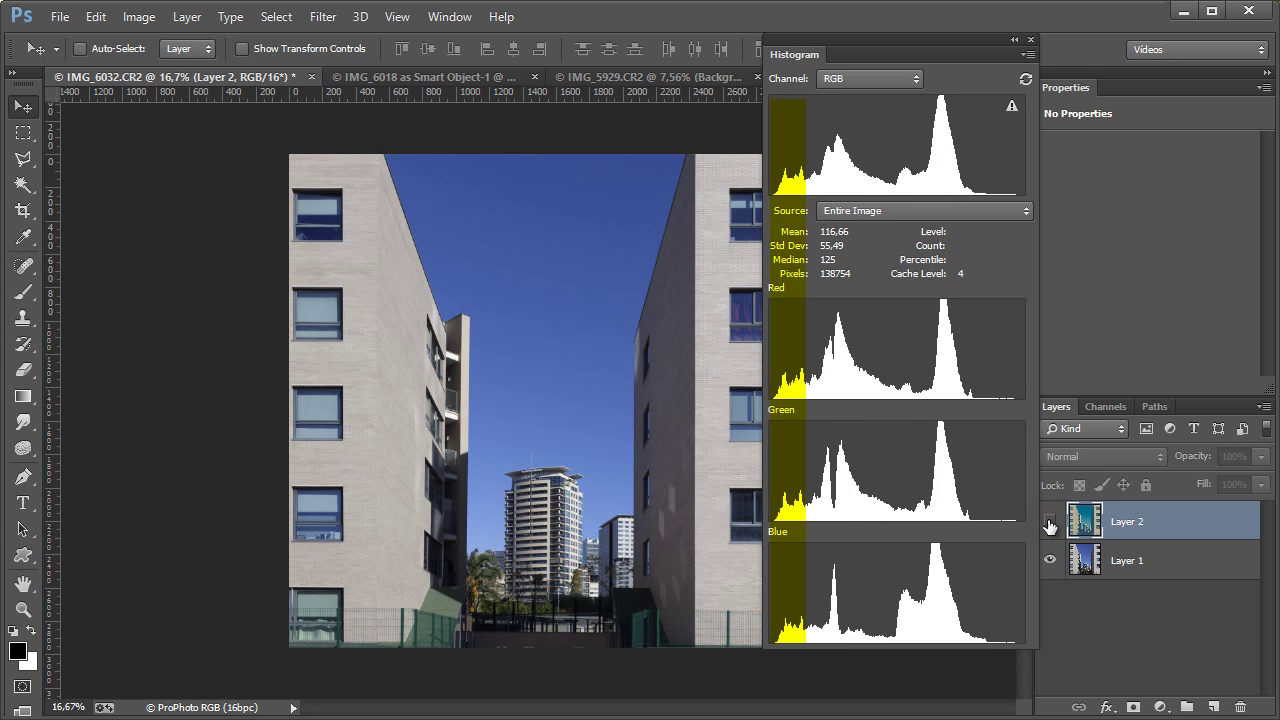
pyautogui.click(1049, 521)
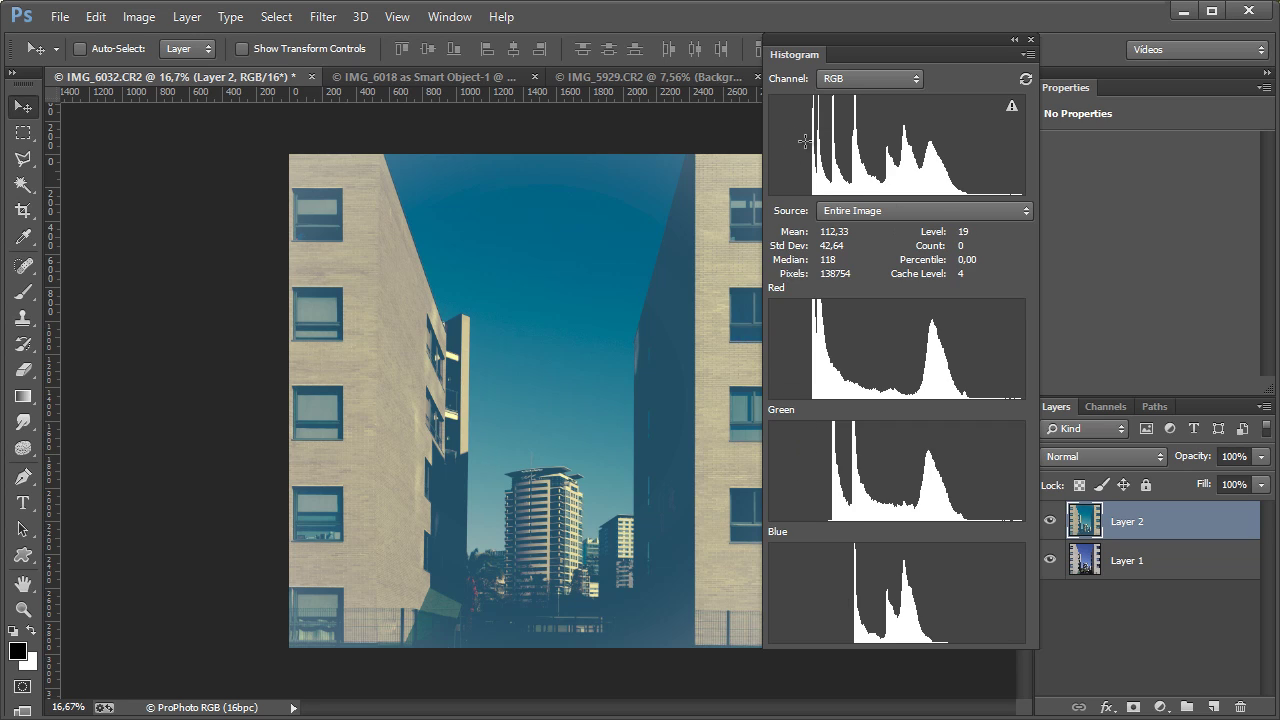
pyautogui.moveTo(807, 141); pyautogui.dragTo(744, 148)
pyautogui.click(1031, 40)
# Add a Hue/Saturation adjustment layer with Saturation at -100 and move it above Layer 2
pyautogui.click(1050, 521)
pyautogui.click(1125, 560)
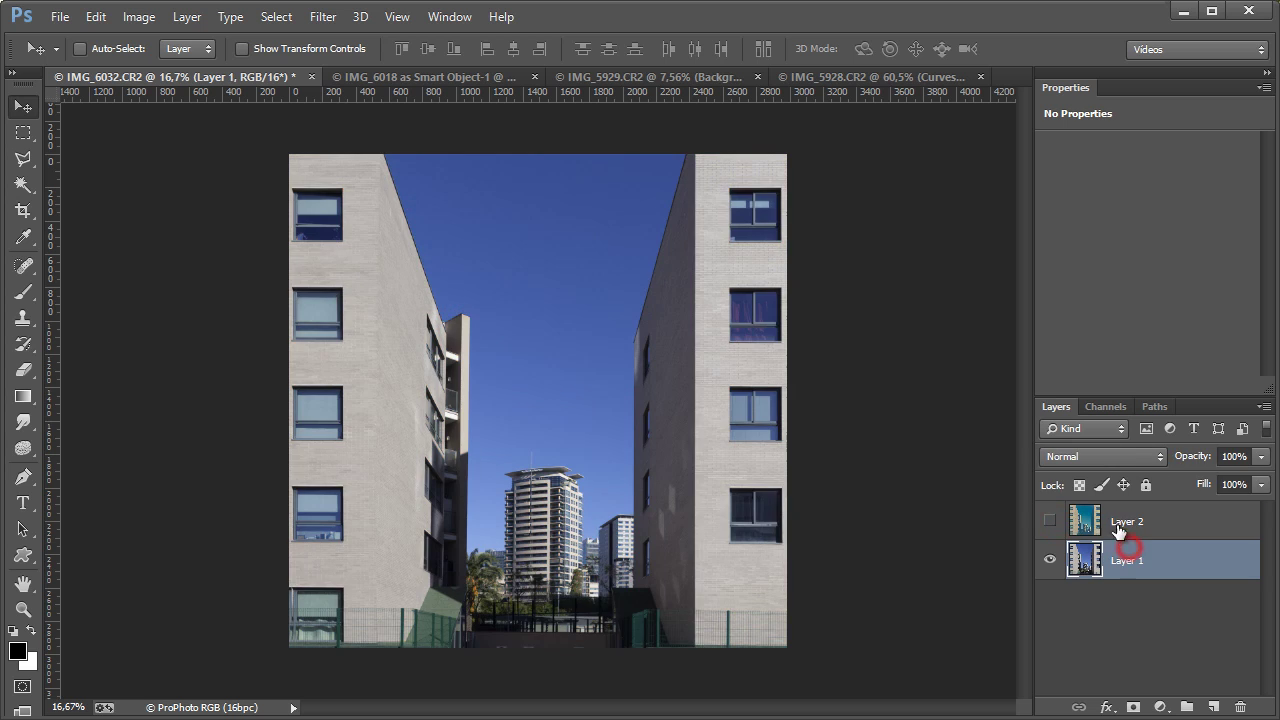
pyautogui.click(1050, 521)
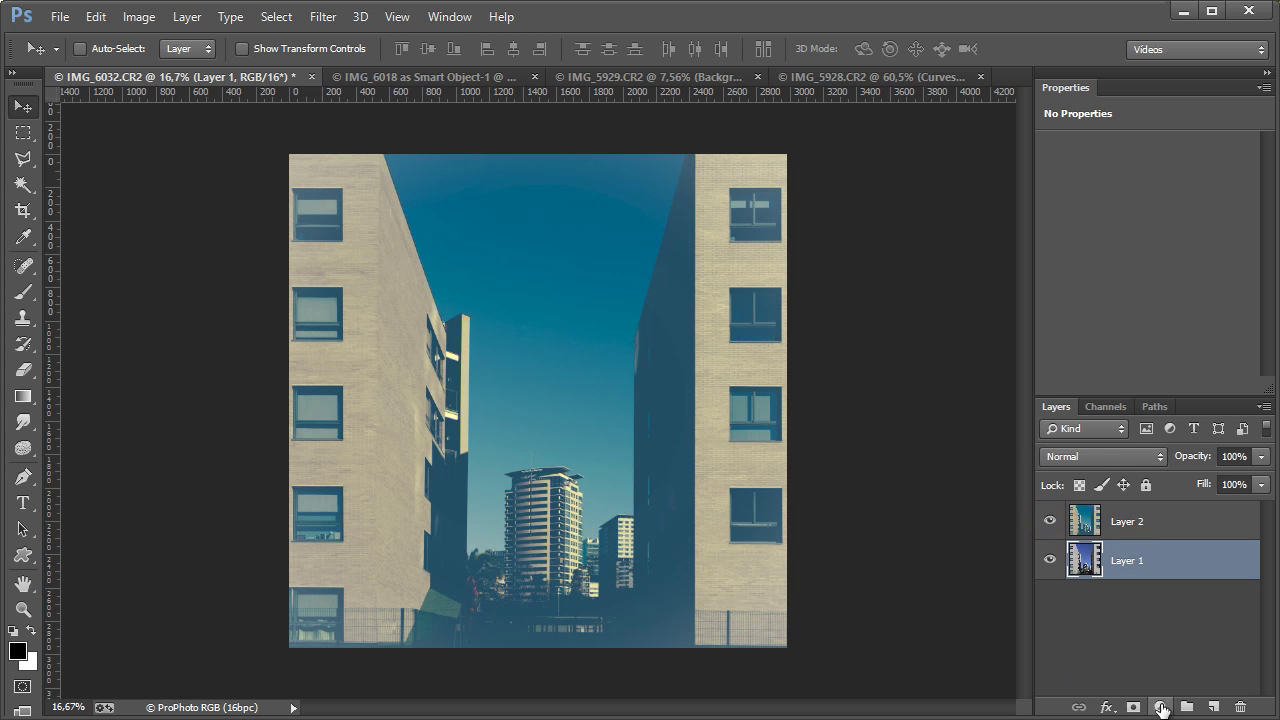
pyautogui.click(1160, 707)
pyautogui.click(1207, 466)
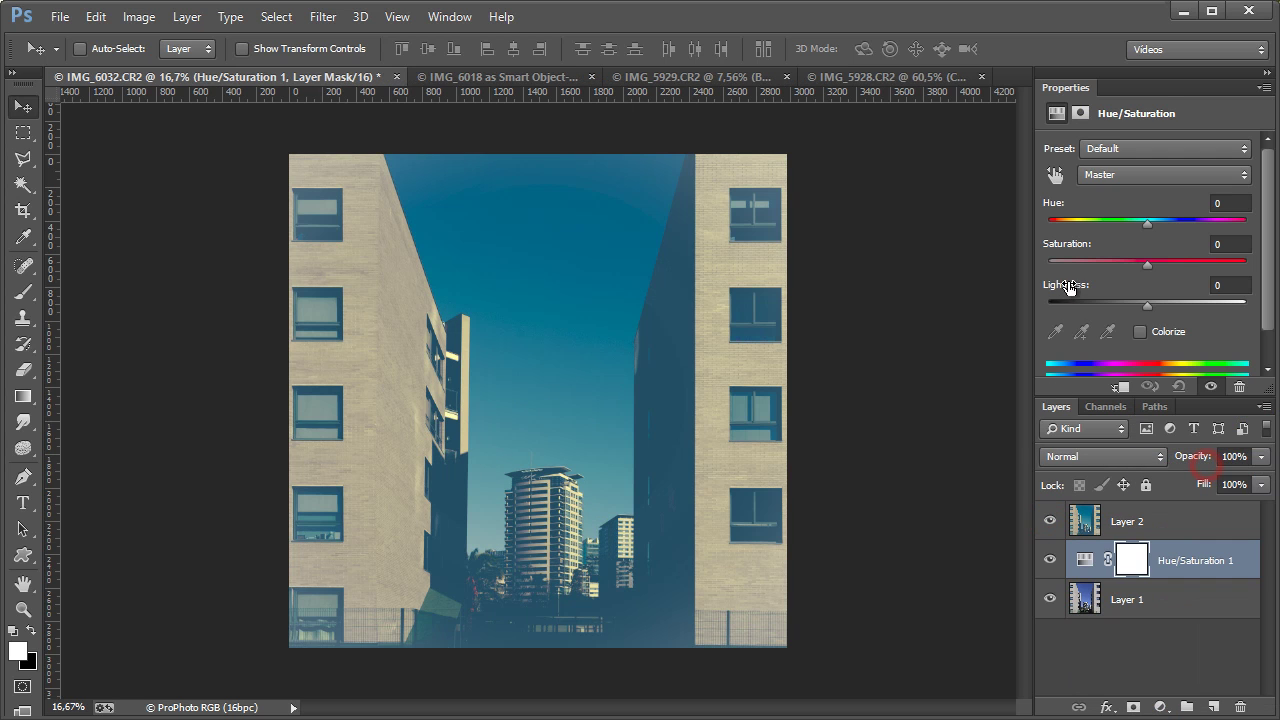
pyautogui.moveTo(1148, 262); pyautogui.dragTo(971, 409)
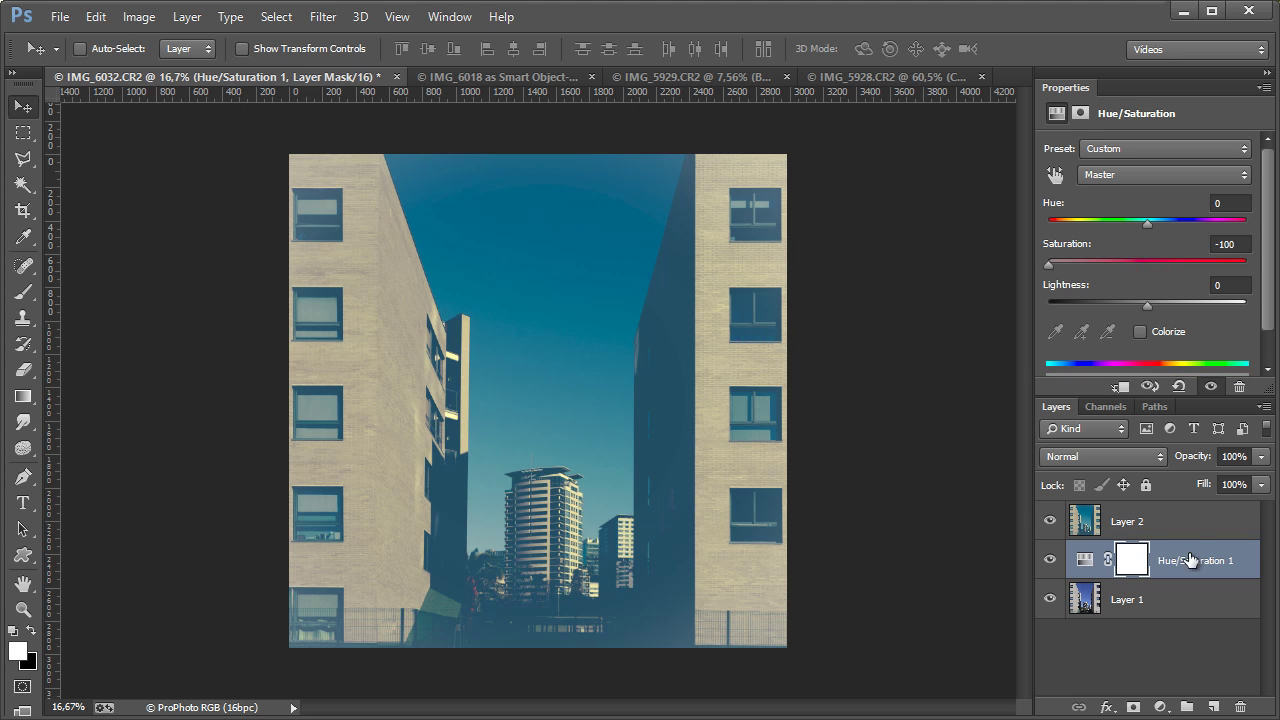
pyautogui.moveTo(1193, 560); pyautogui.dragTo(1189, 498)
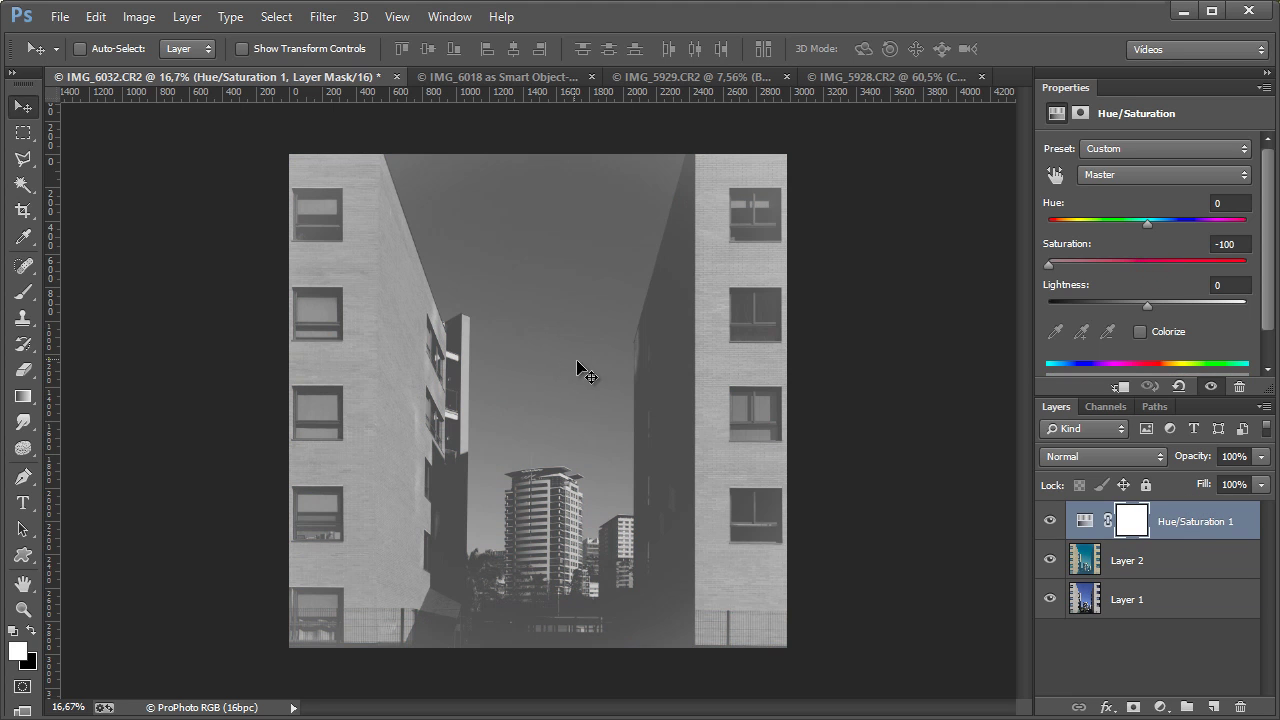
# Examine the tower and the shaded facades up close, comparing them with and without the Hue/Saturation adjustment
pyautogui.moveTo(651, 428); pyautogui.dragTo(757, 357)
pyautogui.hscroll(-4, 666, 351)
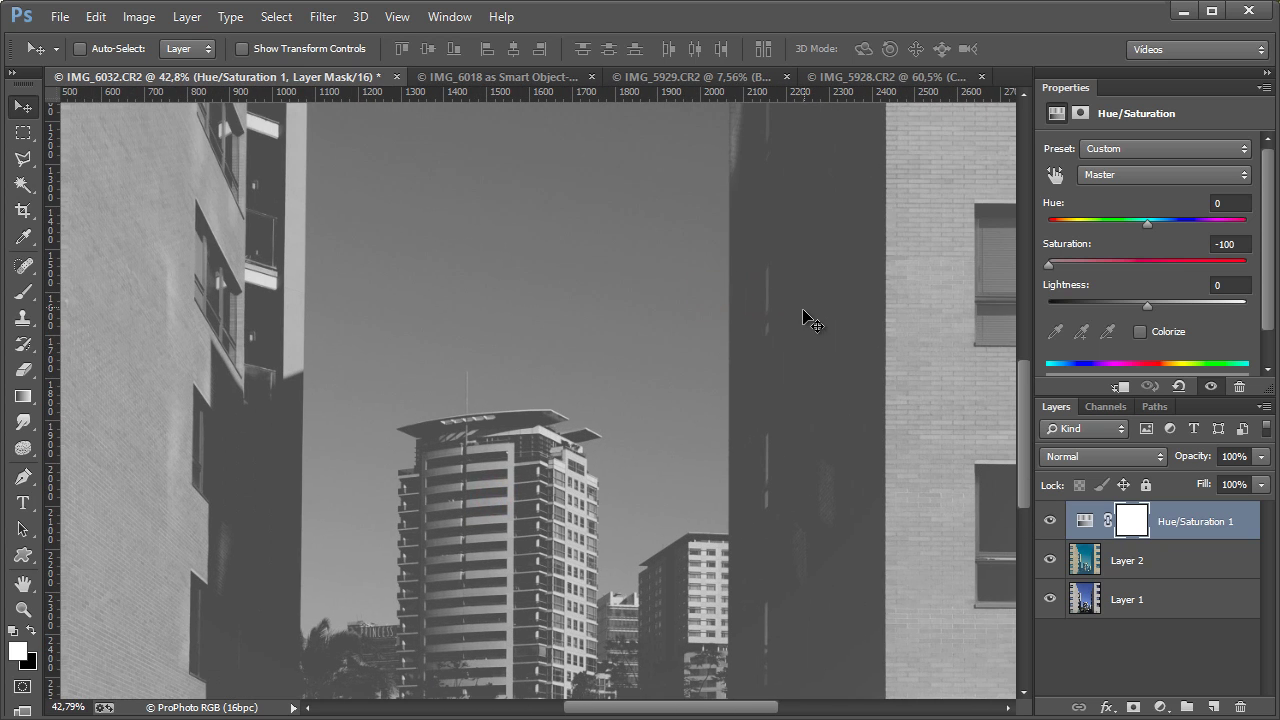
pyautogui.moveTo(725, 490); pyautogui.dragTo(543, 328)
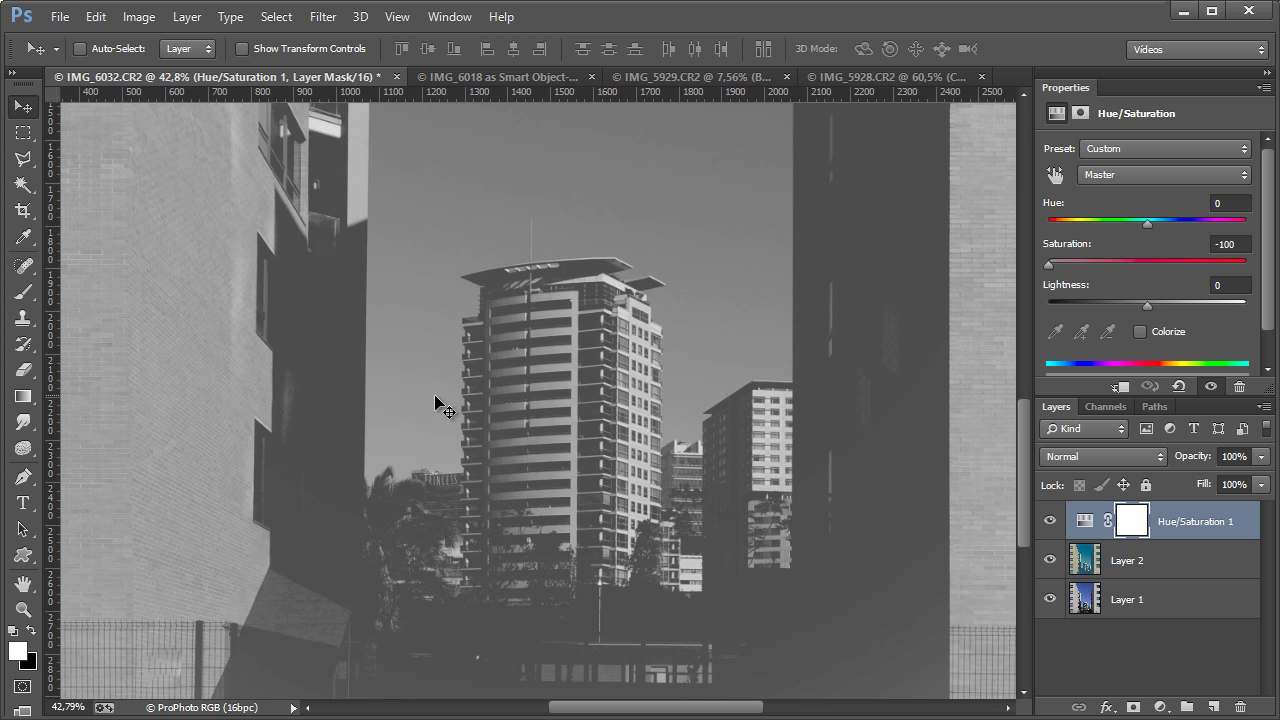
pyautogui.click(1050, 521)
pyautogui.click(1050, 521)
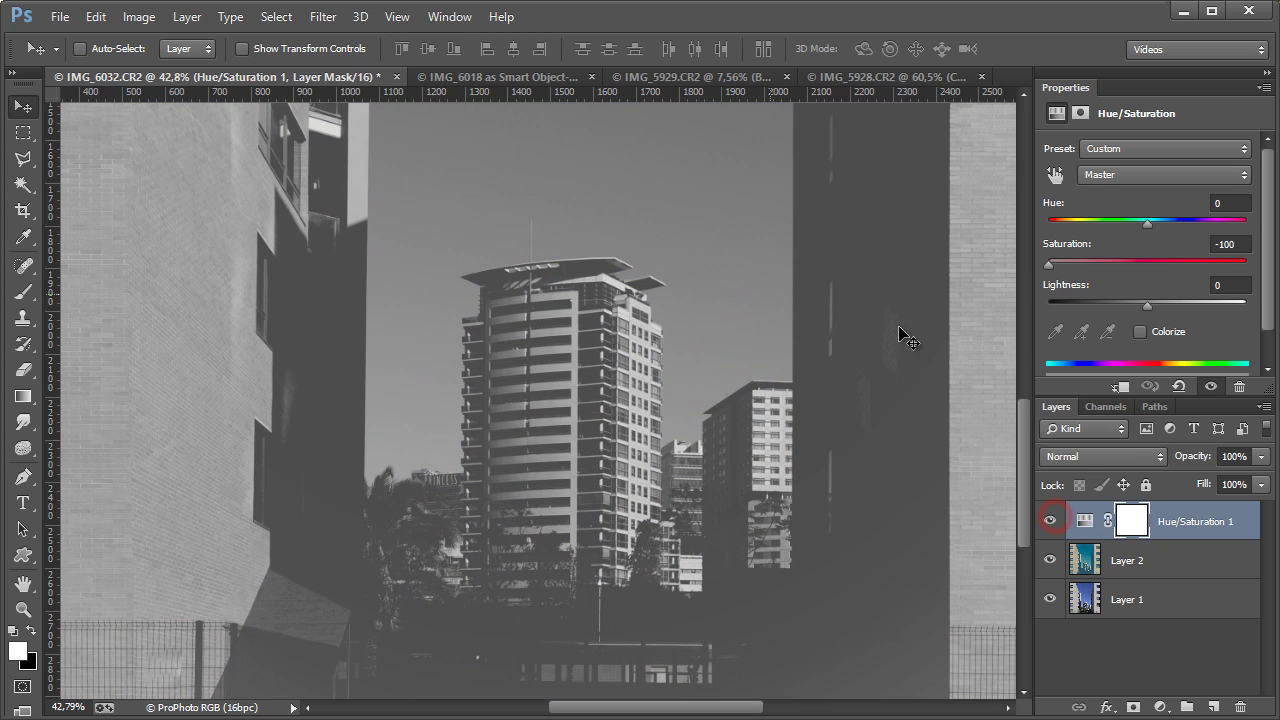
pyautogui.moveTo(829, 410); pyautogui.dragTo(969, 531)
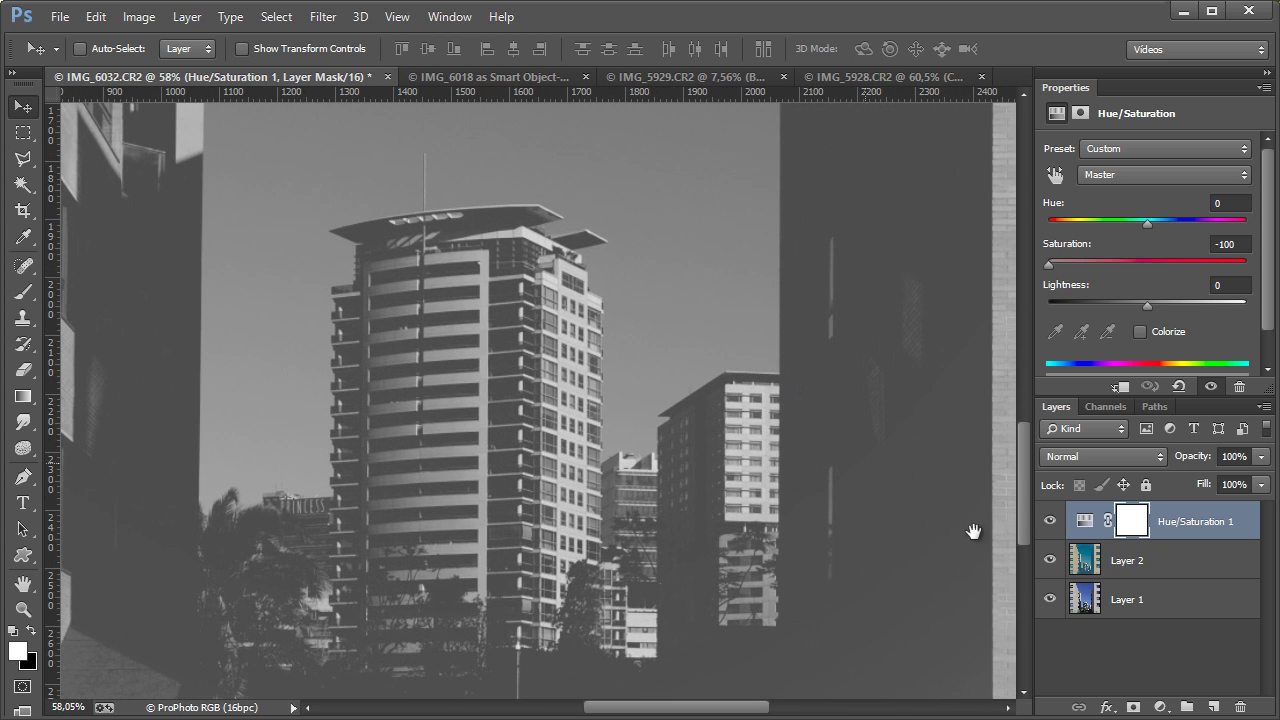
# Compare shadow detail on the shaded facades in black and white by toggling the visibility of Layer 2
pyautogui.click(1050, 560)
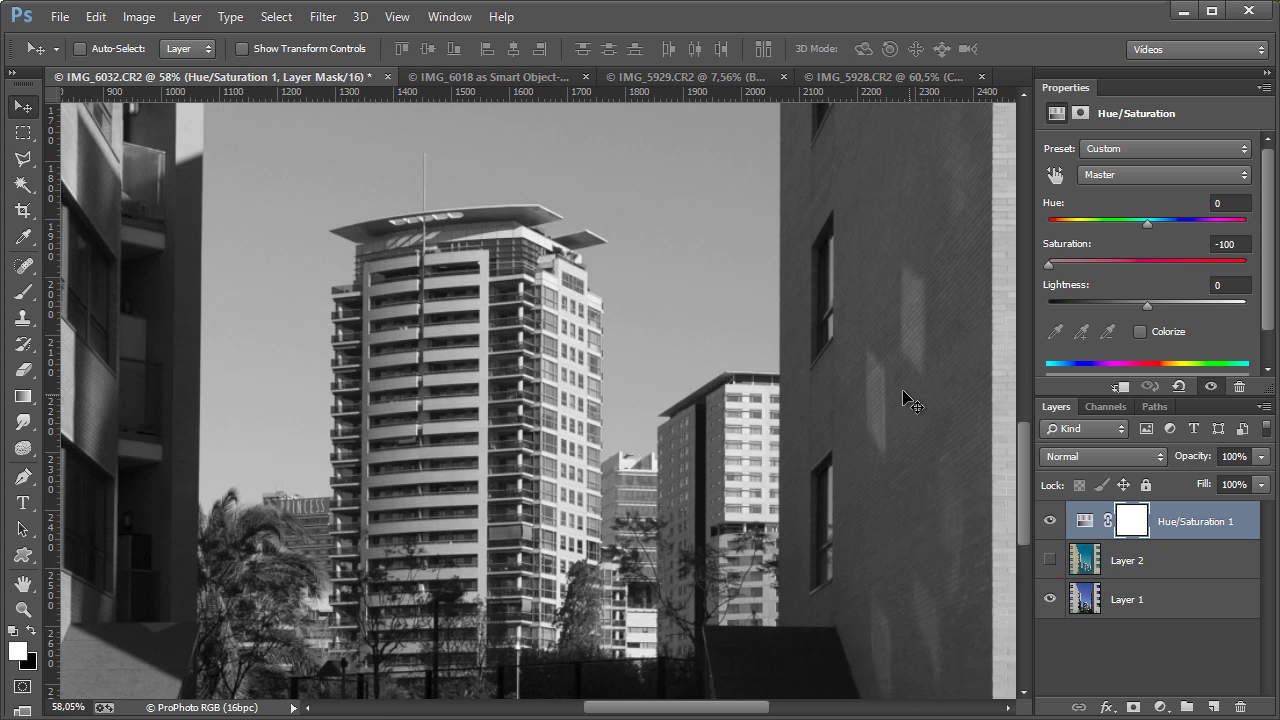
pyautogui.click(1052, 562)
pyautogui.click(1050, 561)
pyautogui.click(1052, 563)
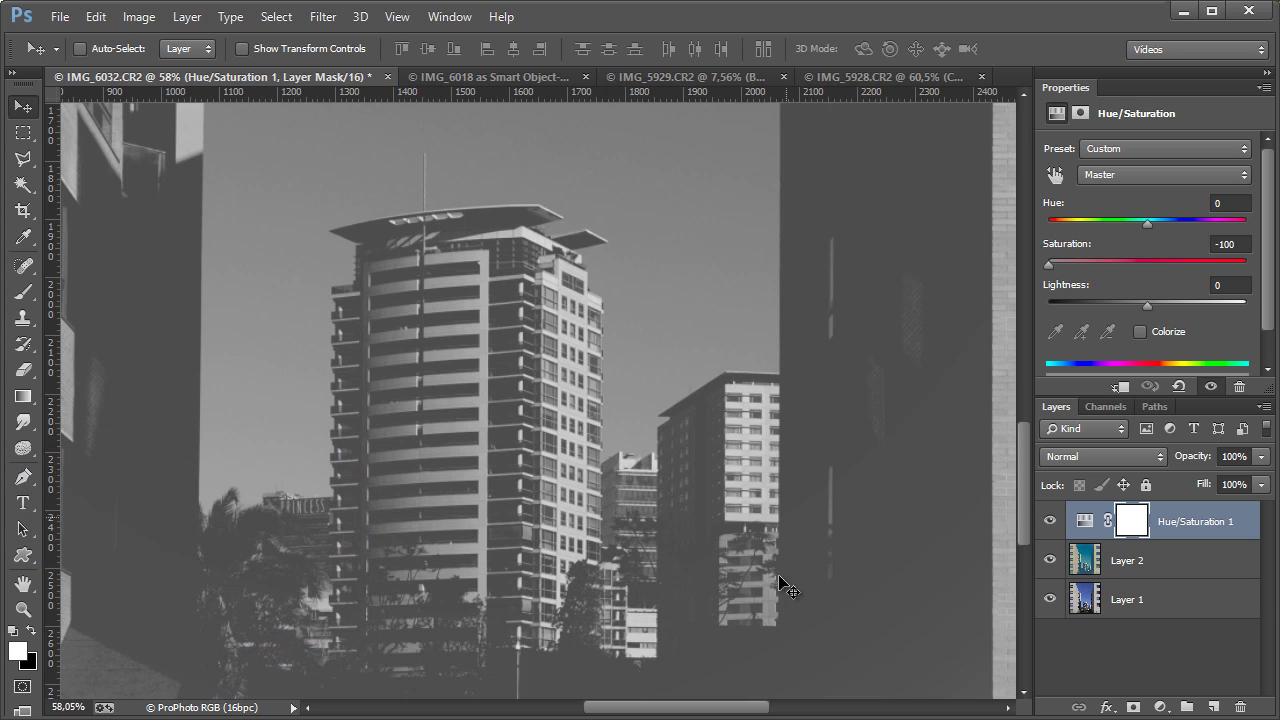
pyautogui.moveTo(84, 420); pyautogui.dragTo(282, 370)
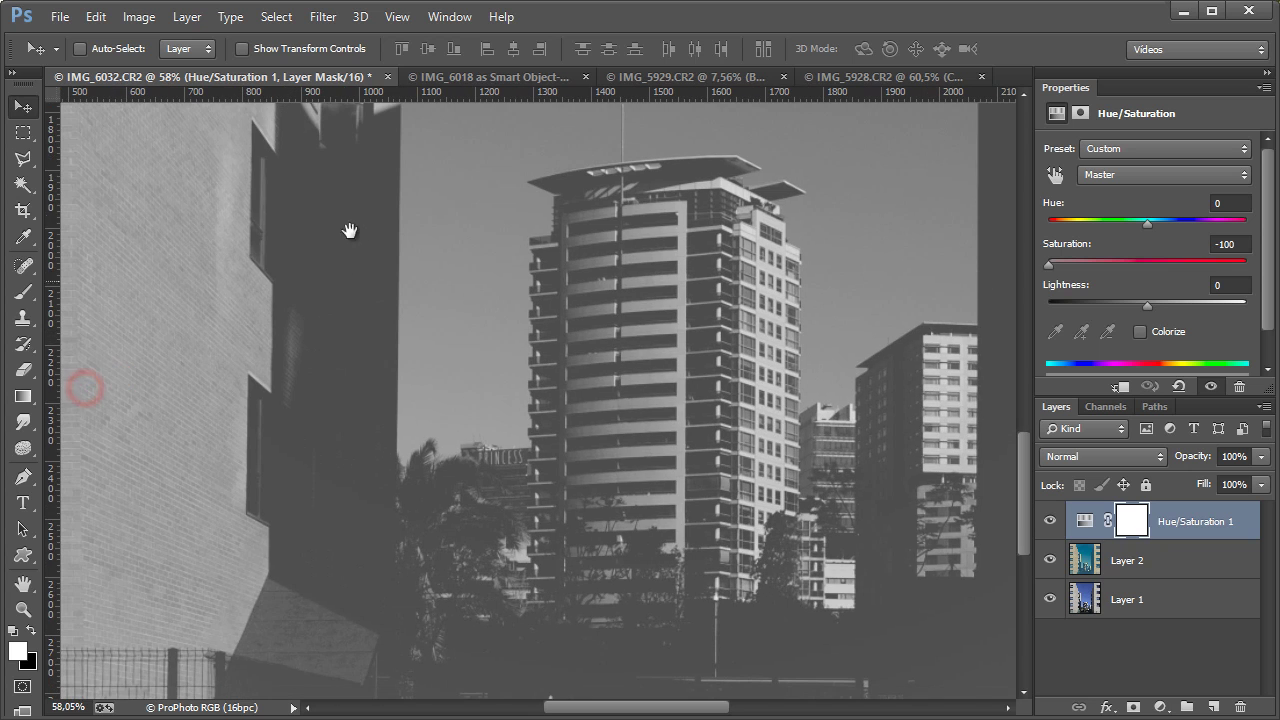
pyautogui.click(1050, 562)
pyautogui.click(1048, 561)
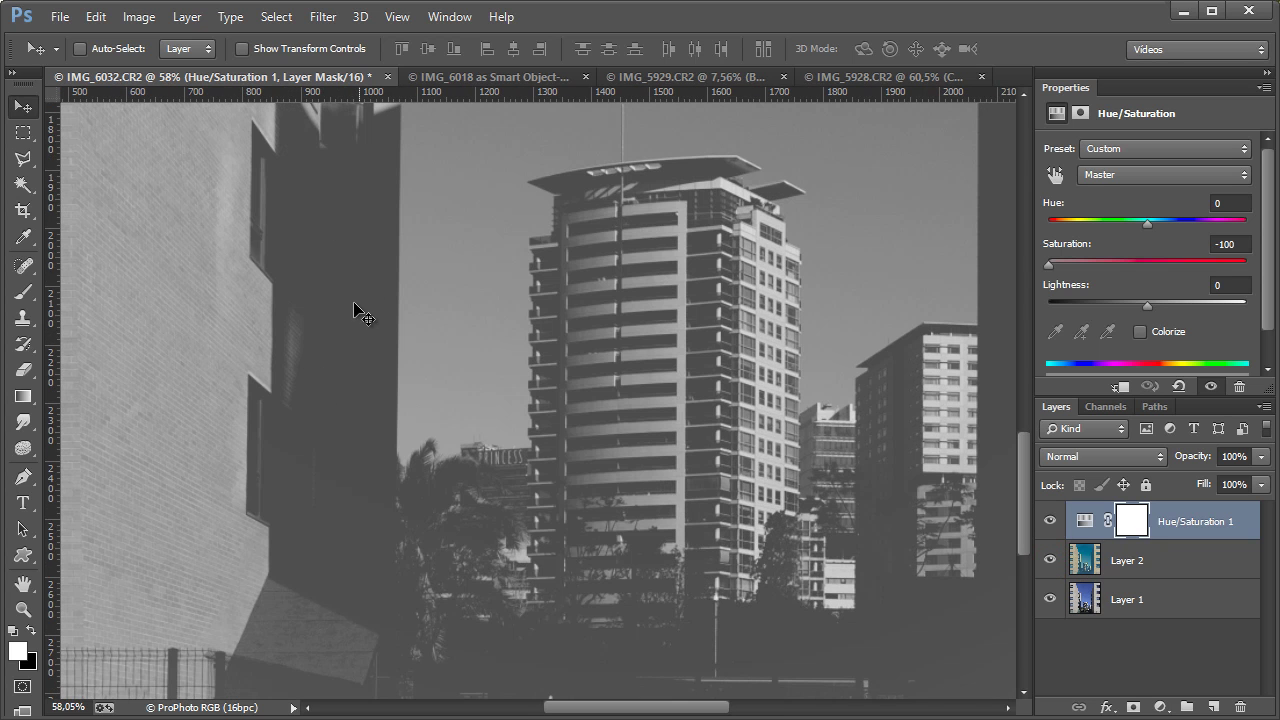
# Hide the Hue/Saturation 1 adjustment and Layer 2 so that only Layer 1 is shown
pyautogui.scroll(-3, 610, 390)
pyautogui.scroll(-2, 649, 391)
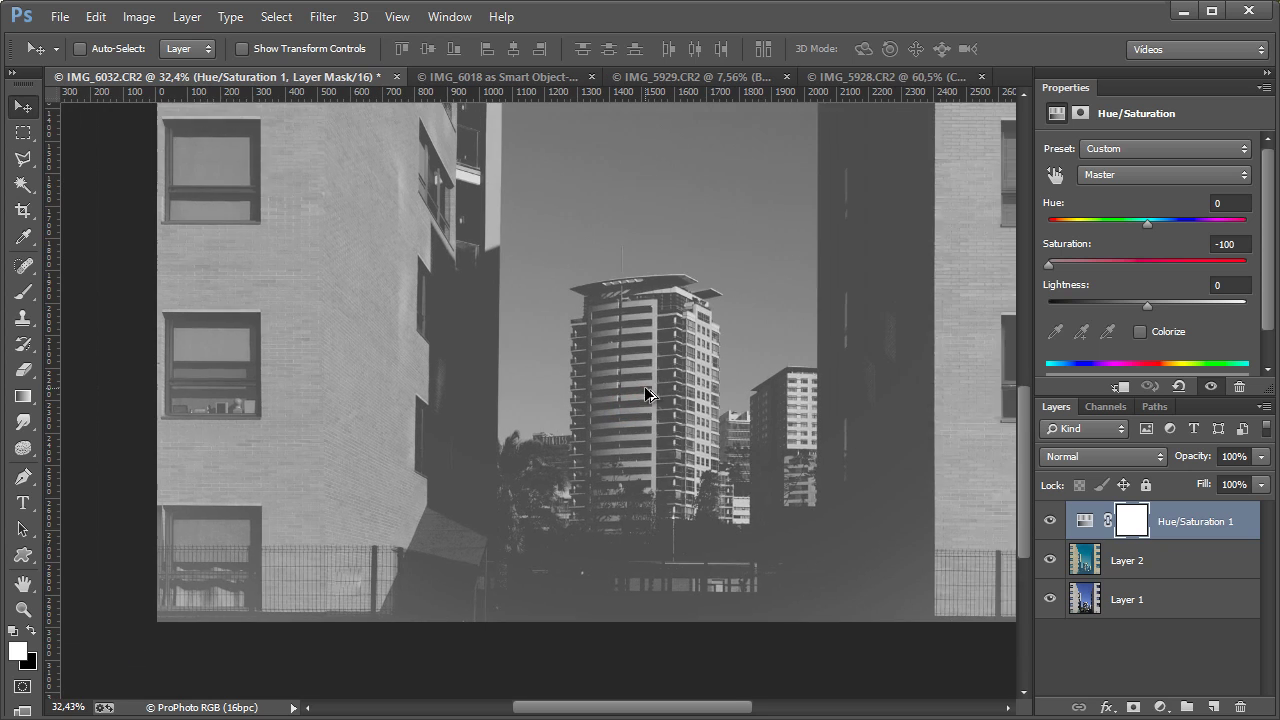
pyautogui.click(1050, 521)
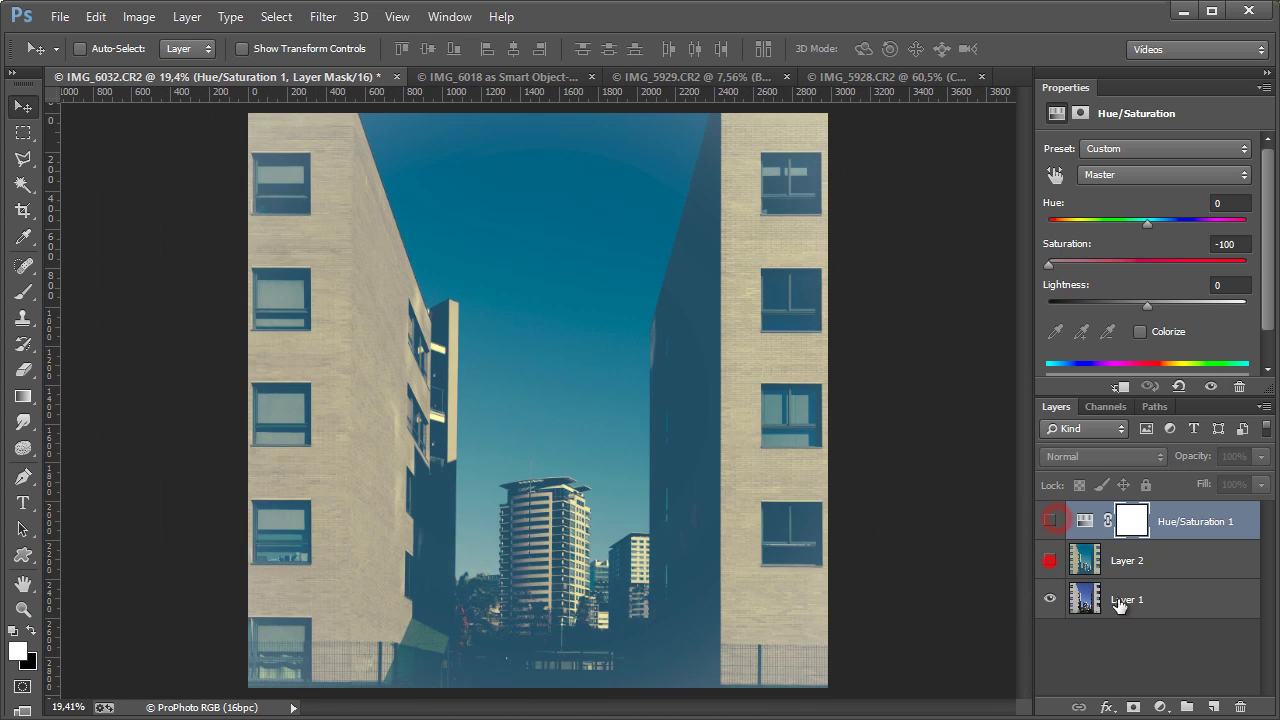
pyautogui.click(1050, 560)
# Add a Curves adjustment layer directly above Layer 1, try lifting its black point output, and undo the lift
pyautogui.click(1162, 600)
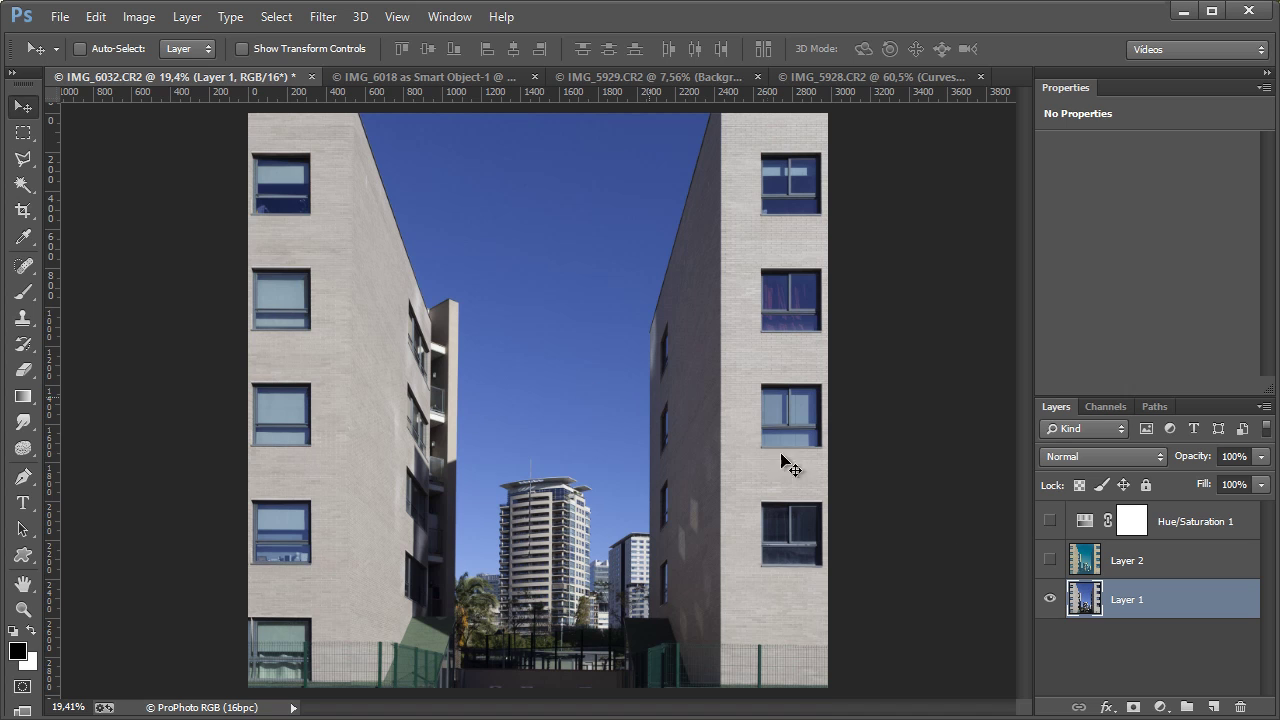
pyautogui.click(1160, 707)
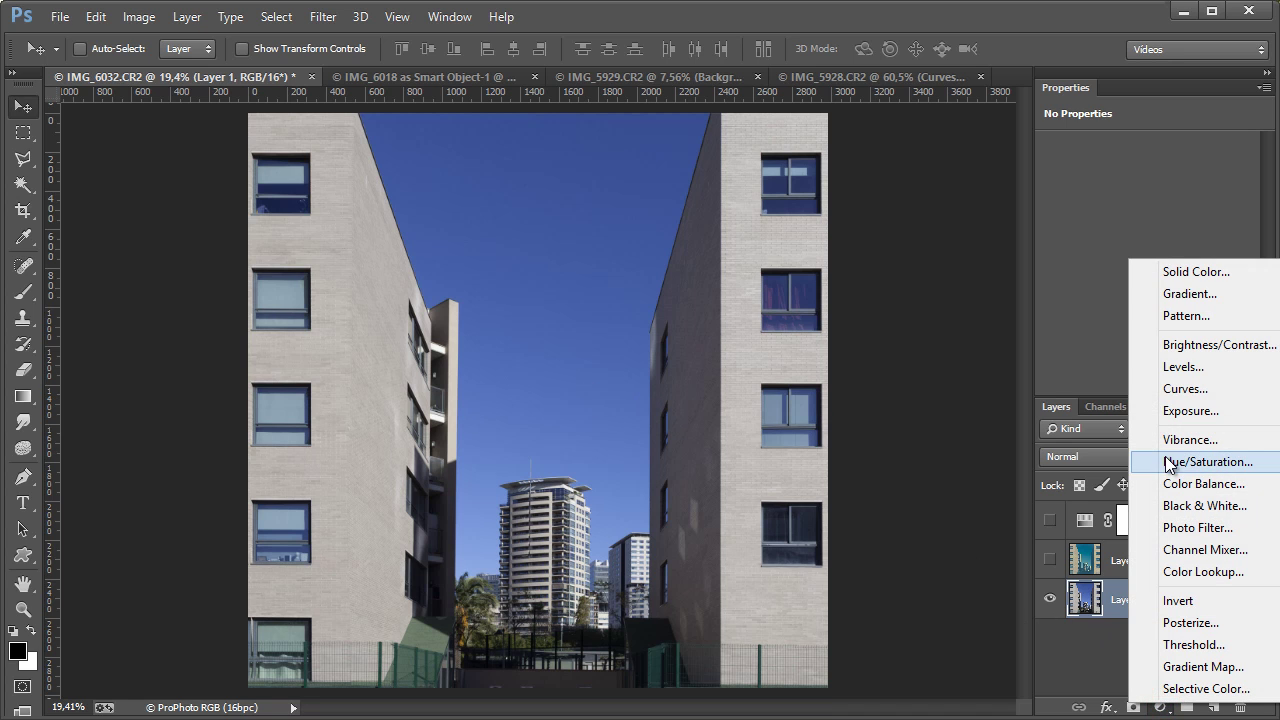
pyautogui.click(1184, 389)
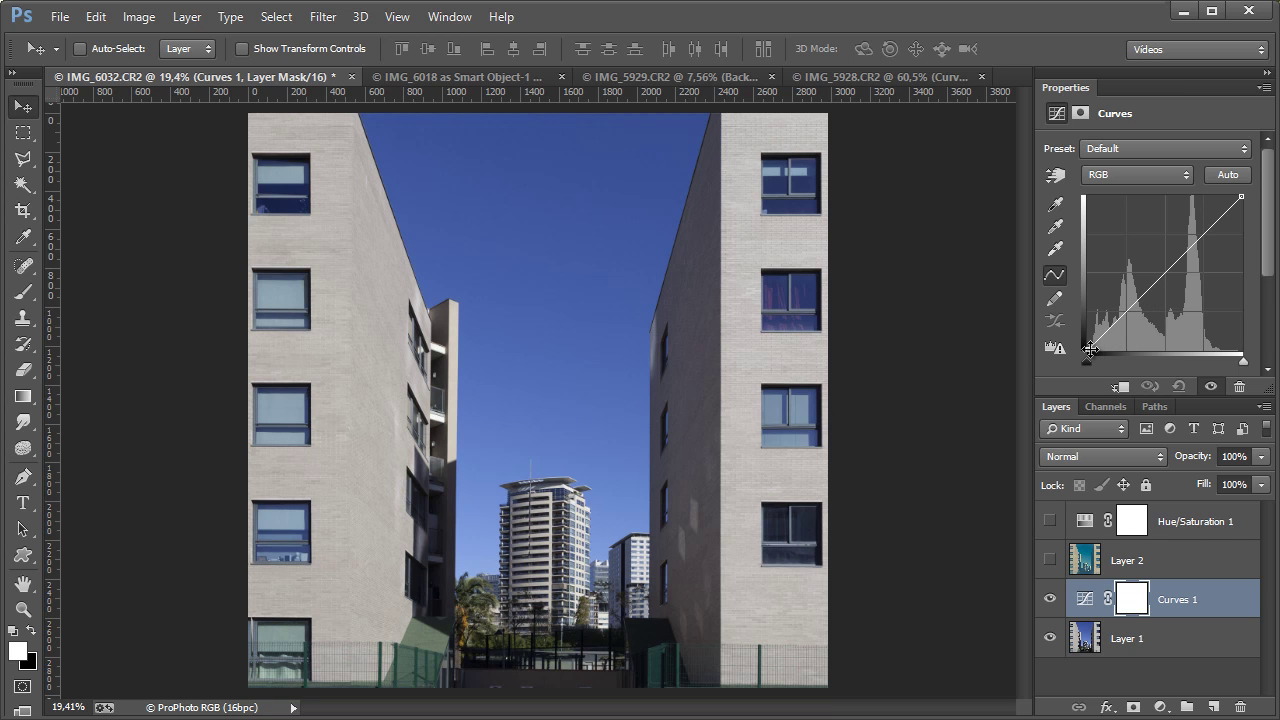
pyautogui.moveTo(1089, 349); pyautogui.dragTo(1082, 308)
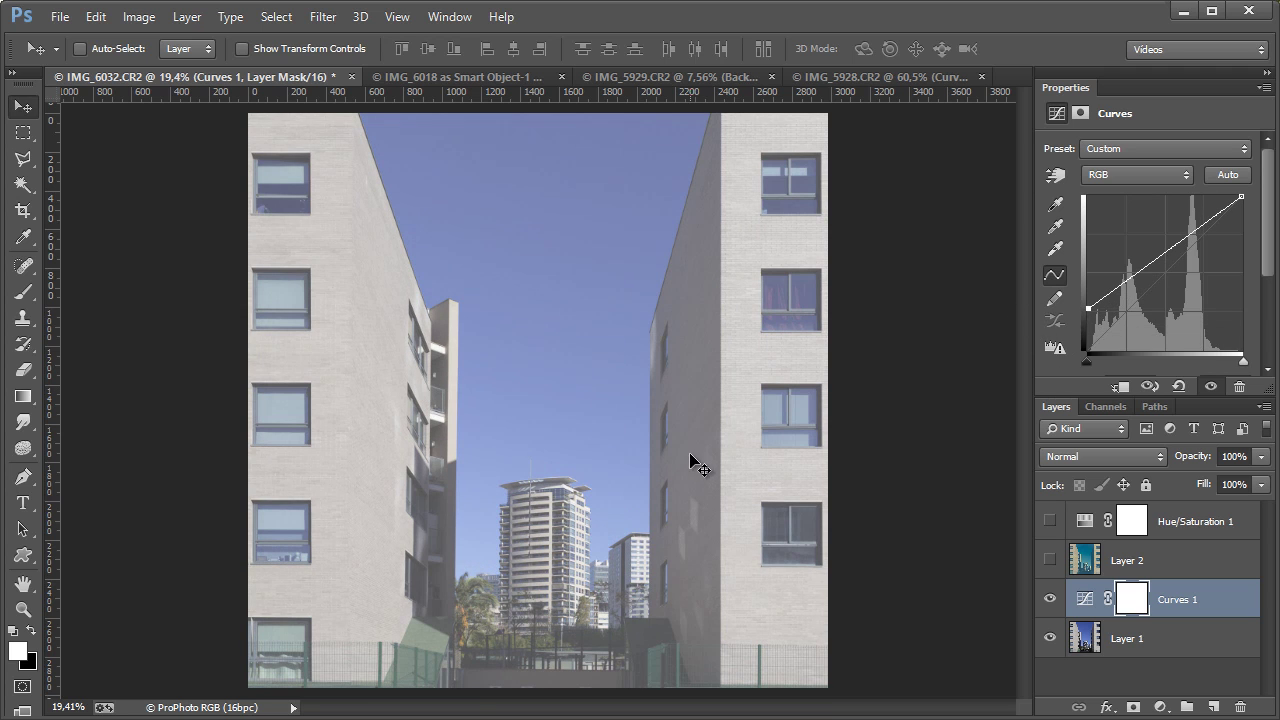
pyautogui.hotkey('ctrl', 'z')
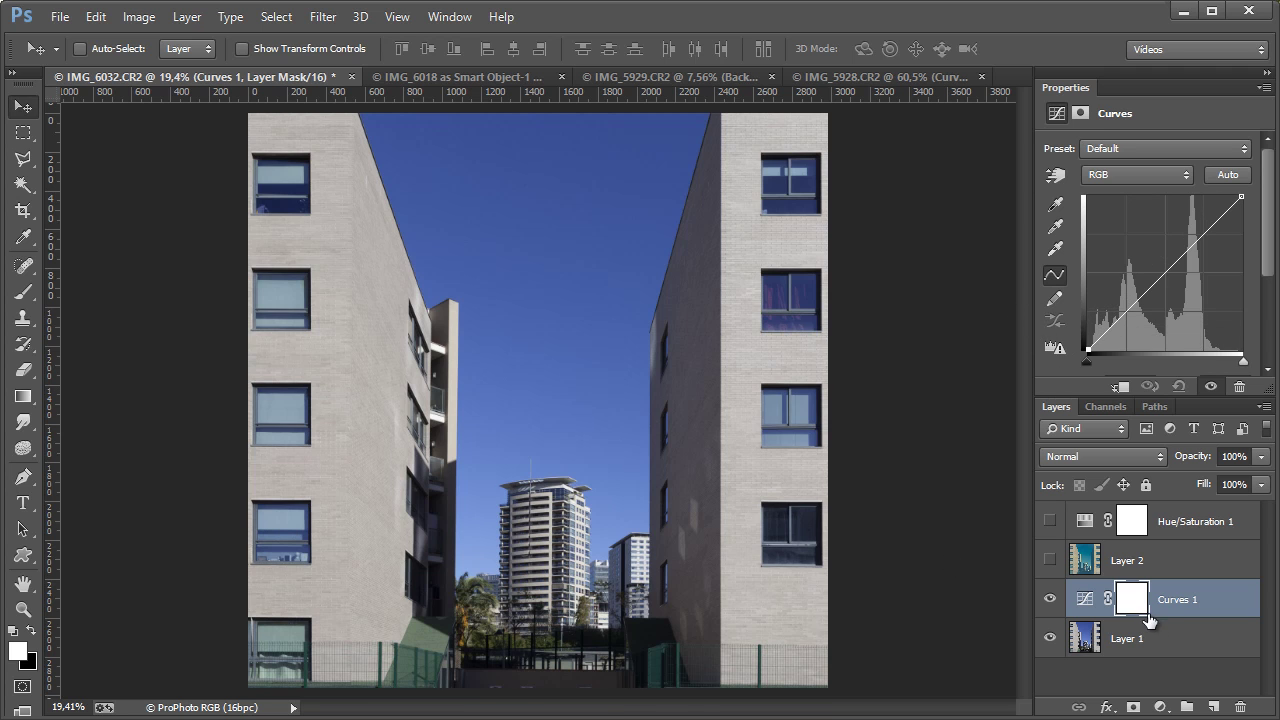
# Paint a solid black dot in the sky on Layer 1 with a 1001 px, 100% hard brush at 100% opacity
pyautogui.click(1145, 638)
pyautogui.press('b')
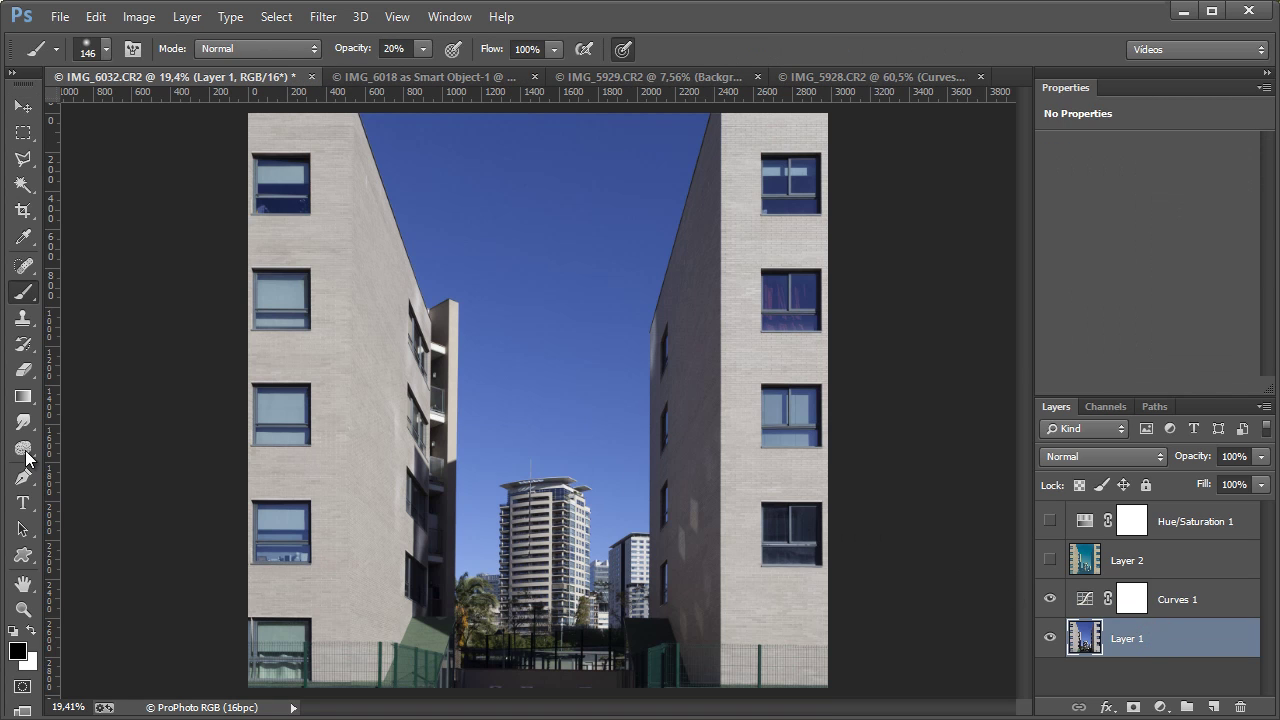
pyautogui.rightClick(531, 287)
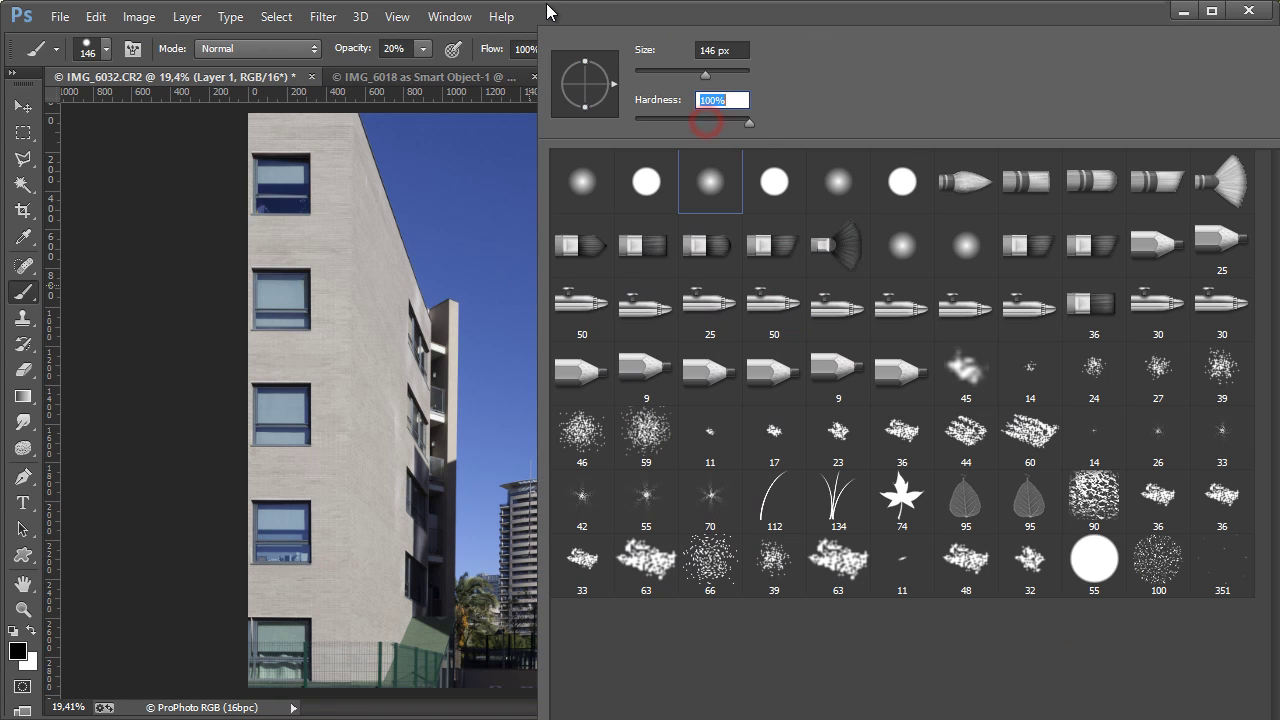
pyautogui.press('Return')
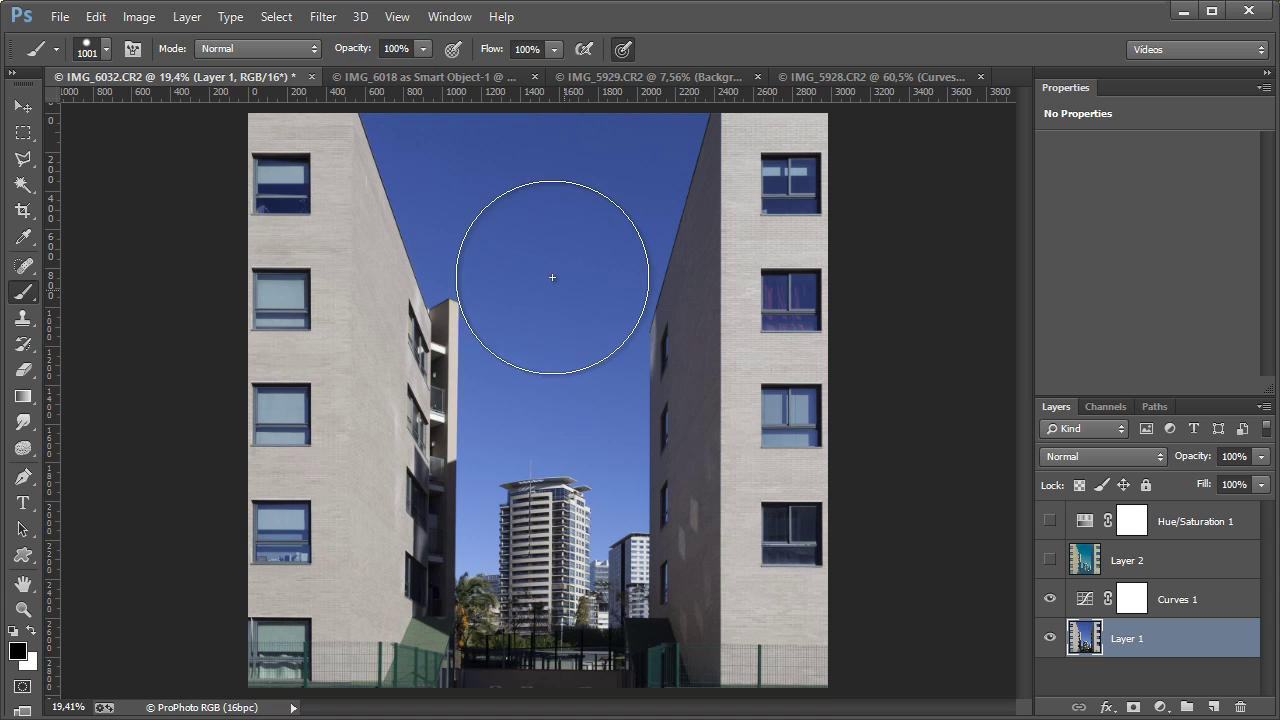
pyautogui.click(545, 273)
# Try lifting the Curves 1 black point to see its effect on the black dot, and revert both the curve and the dot
pyautogui.click(1200, 600)
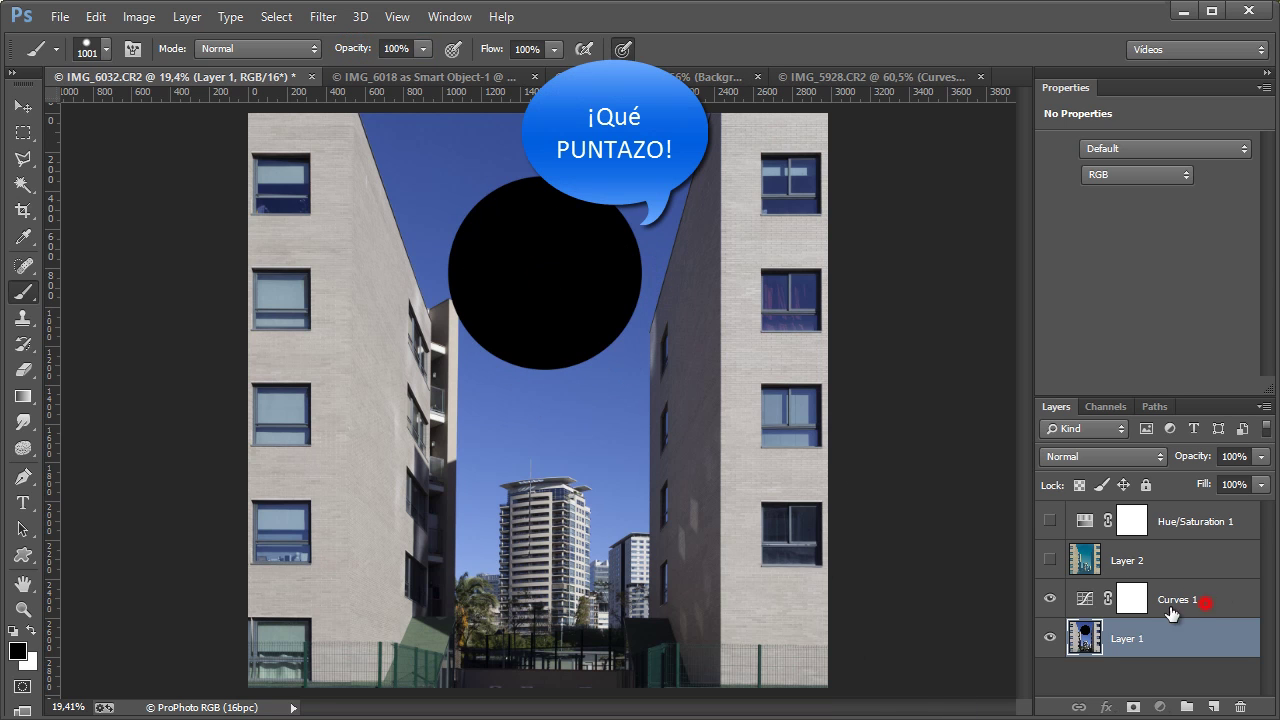
pyautogui.moveTo(1087, 348); pyautogui.dragTo(1036, 310)
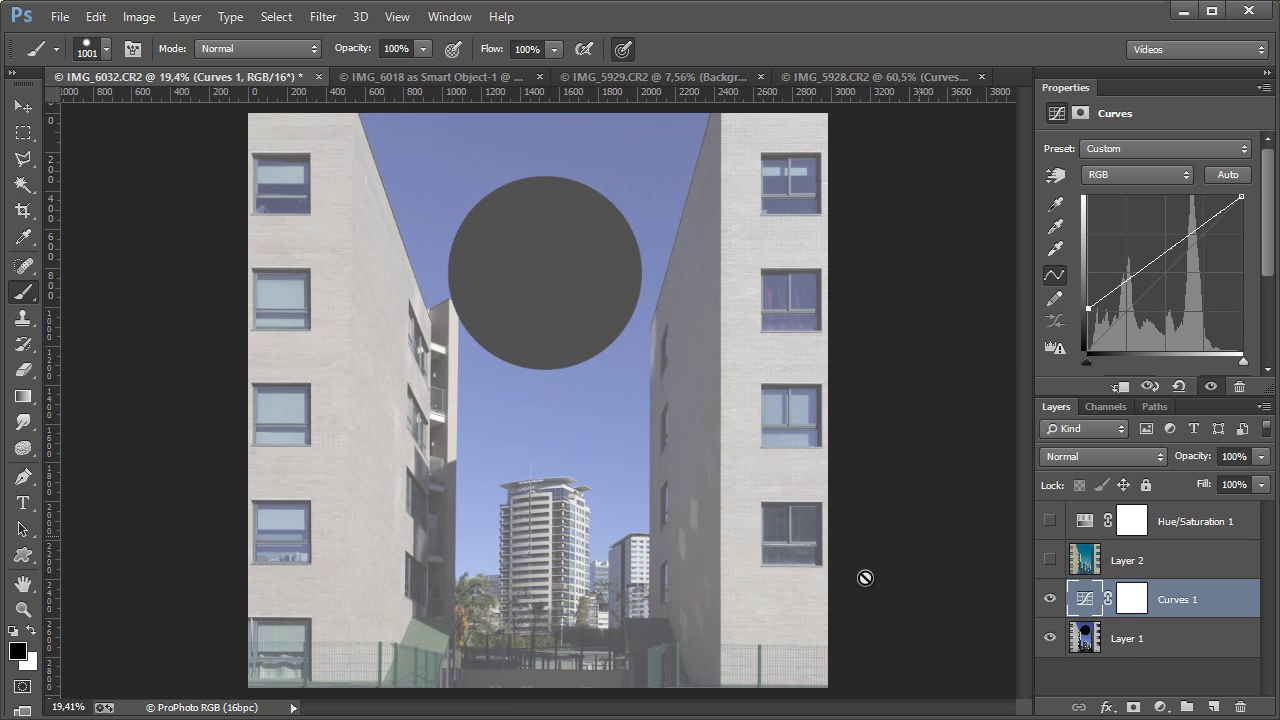
pyautogui.click(1131, 645)
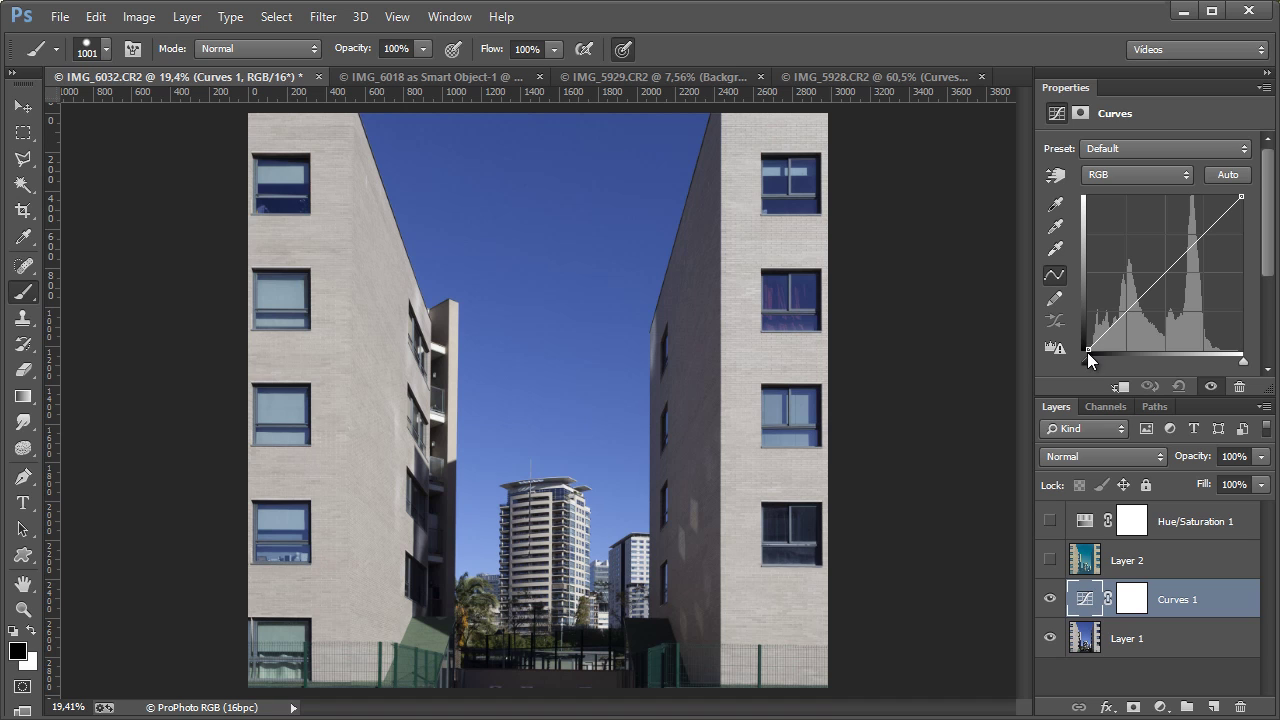
# Raise the Curves 1 black point output by about a fifth of the range and show the Hue/Saturation 1 adjustment
pyautogui.moveTo(1087, 348); pyautogui.dragTo(1088, 316)
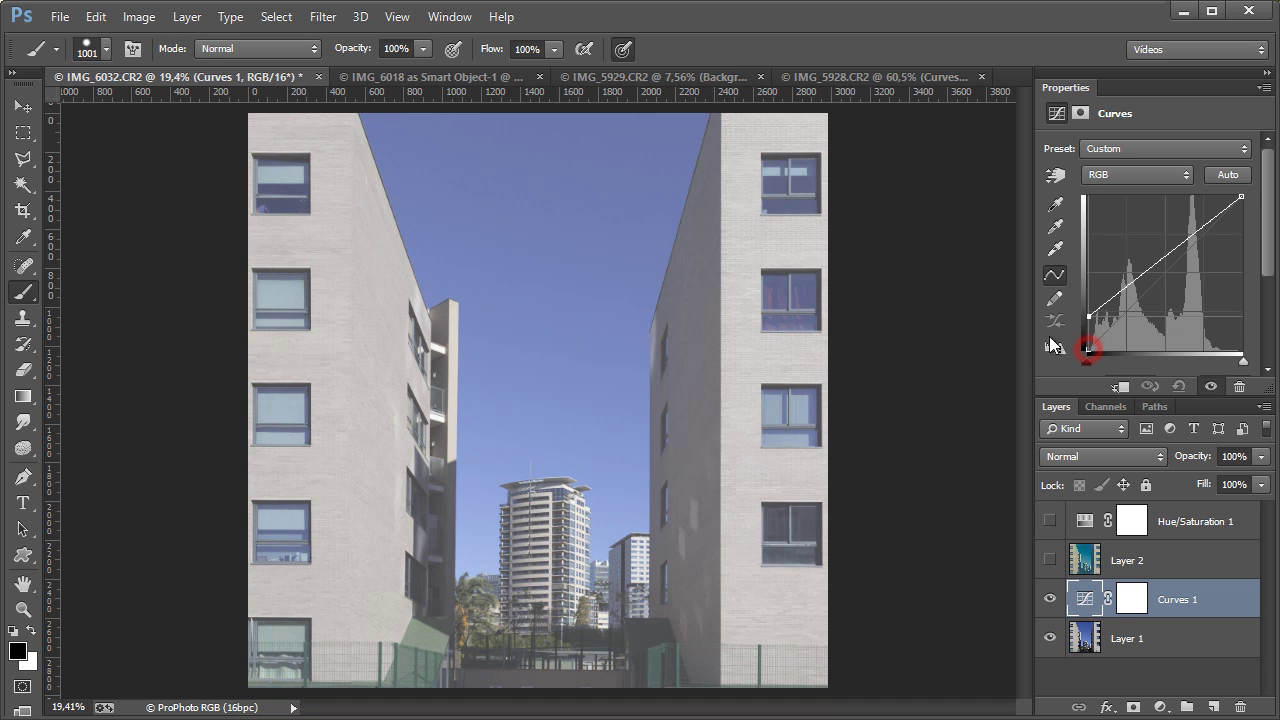
pyautogui.click(1049, 520)
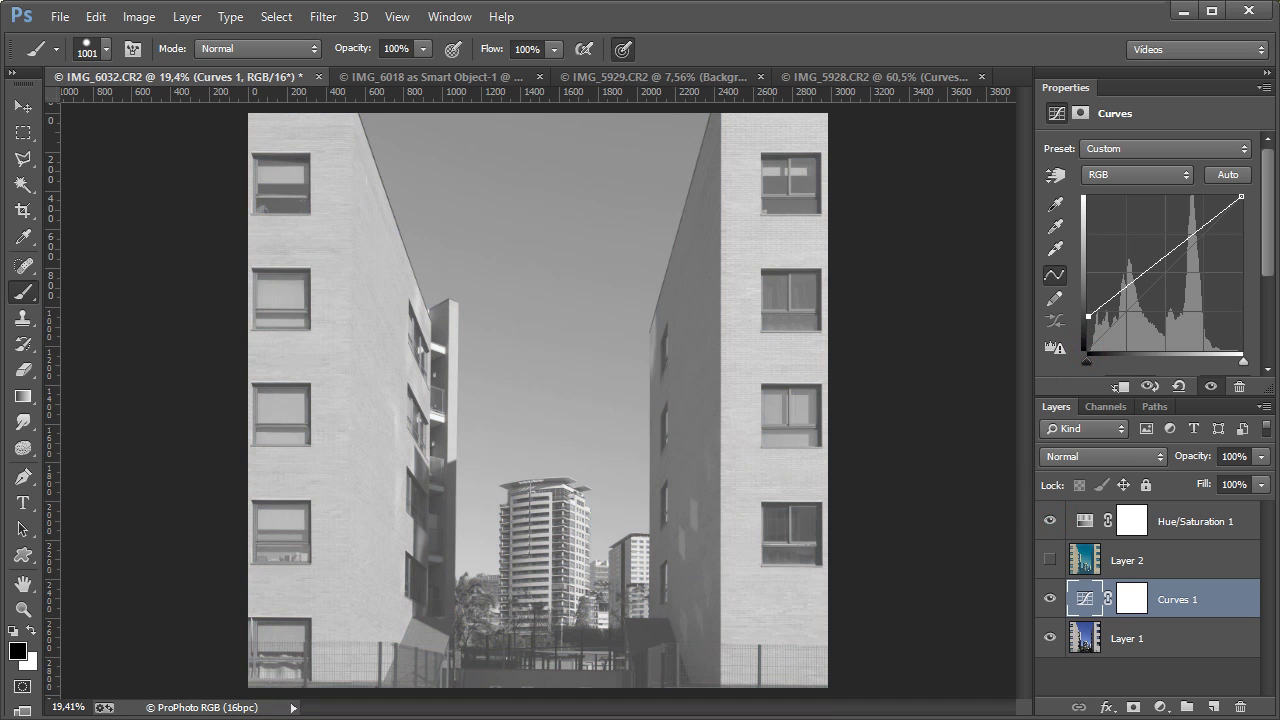
# Compare the texture and shadow detail of the shaded facade up close by toggling the visibility of Layer 2
pyautogui.moveTo(660, 530); pyautogui.dragTo(854, 400)
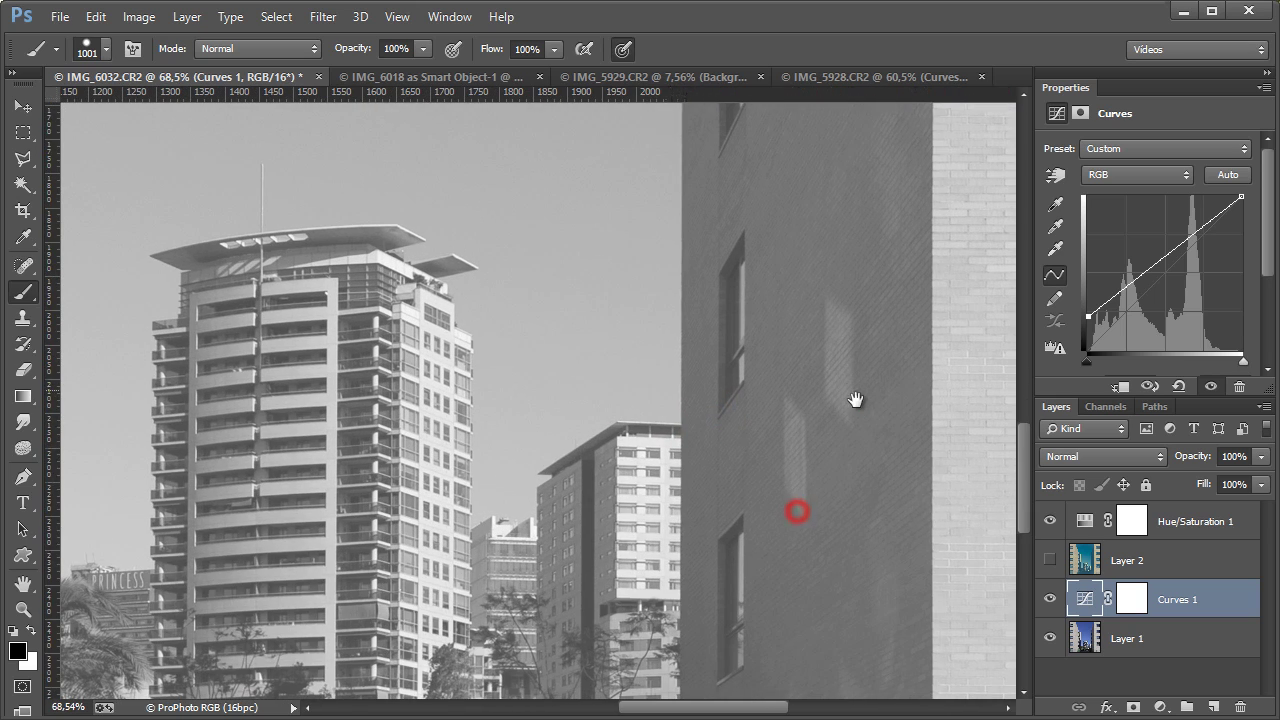
pyautogui.click(1050, 561)
pyautogui.click(1056, 565)
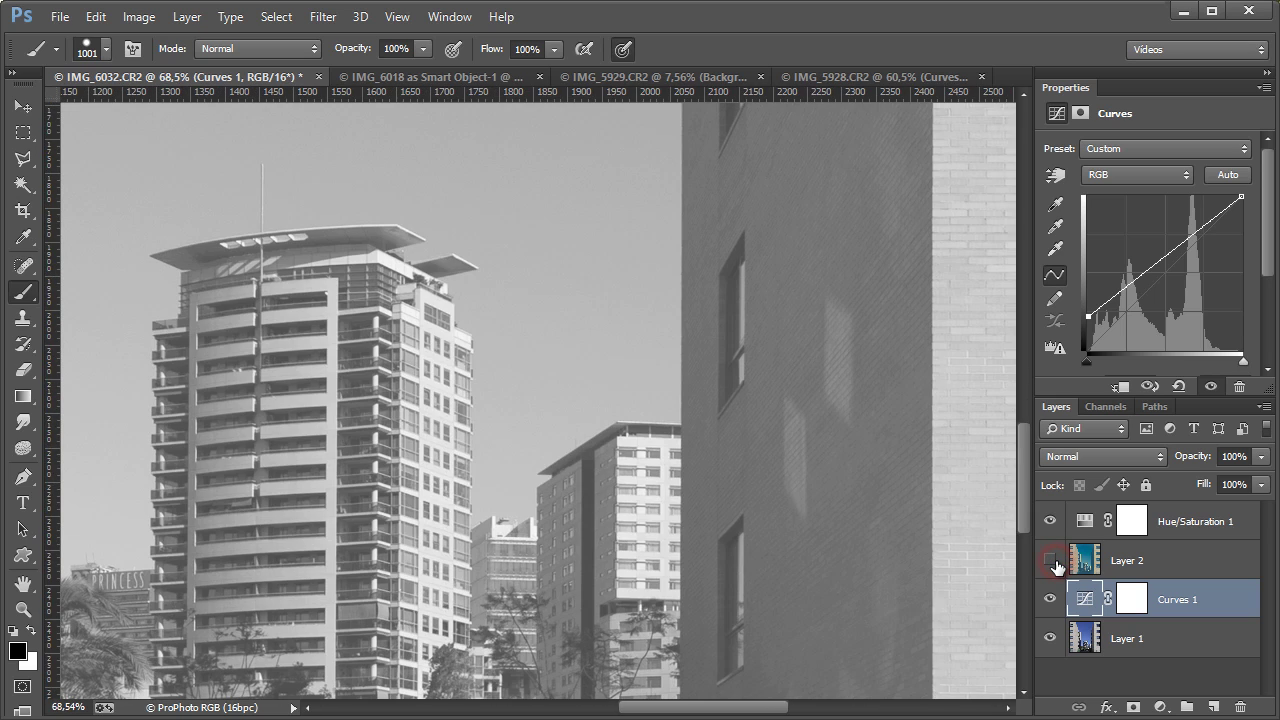
pyautogui.click(1053, 563)
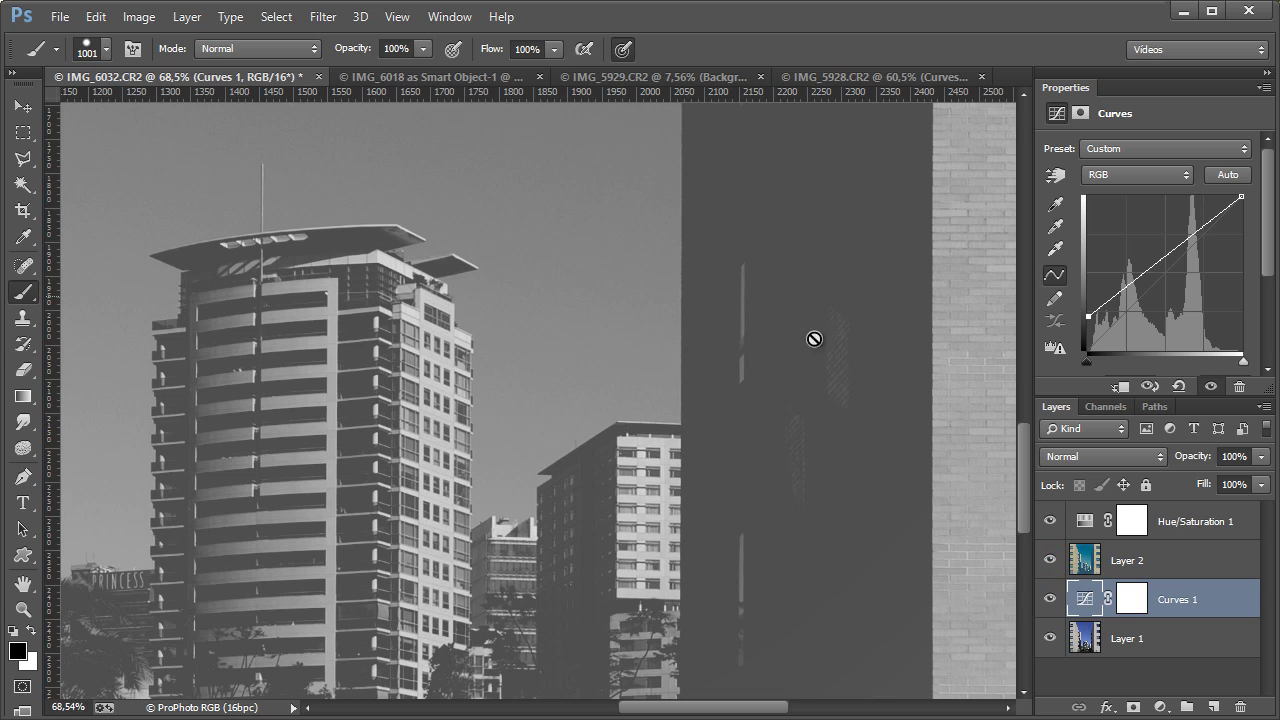
pyautogui.click(1053, 565)
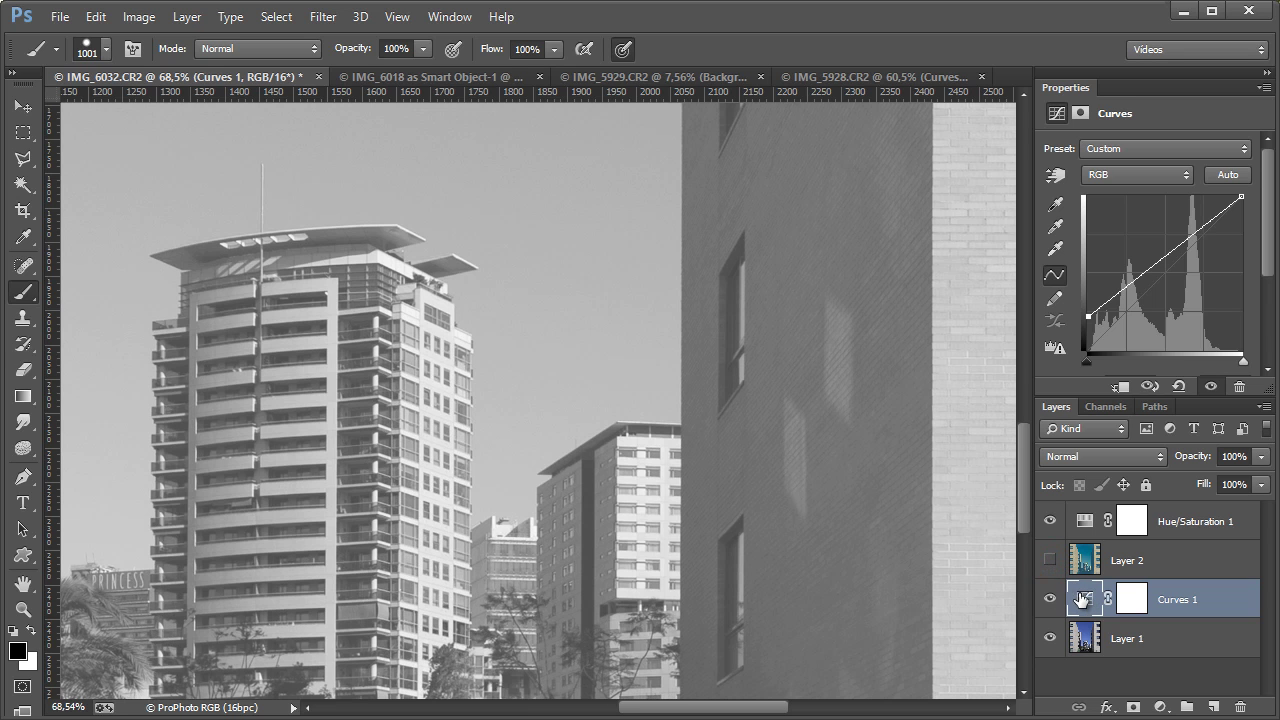
pyautogui.hotkey('ctrl', '0')
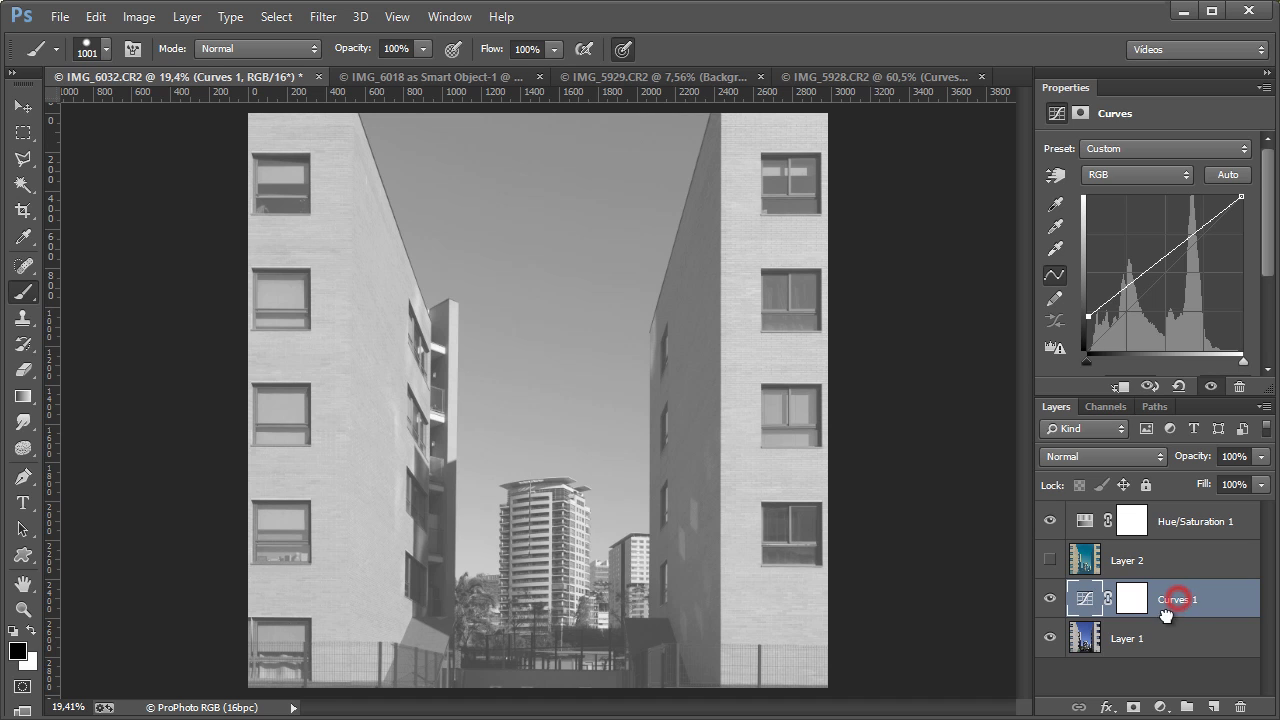
# Replace Curves 1 with a fresh Curves adjustment above Layer 1, moving its black point inward about a quarter of the range to crush the shadows
pyautogui.moveTo(1180, 597); pyautogui.dragTo(1240, 707)
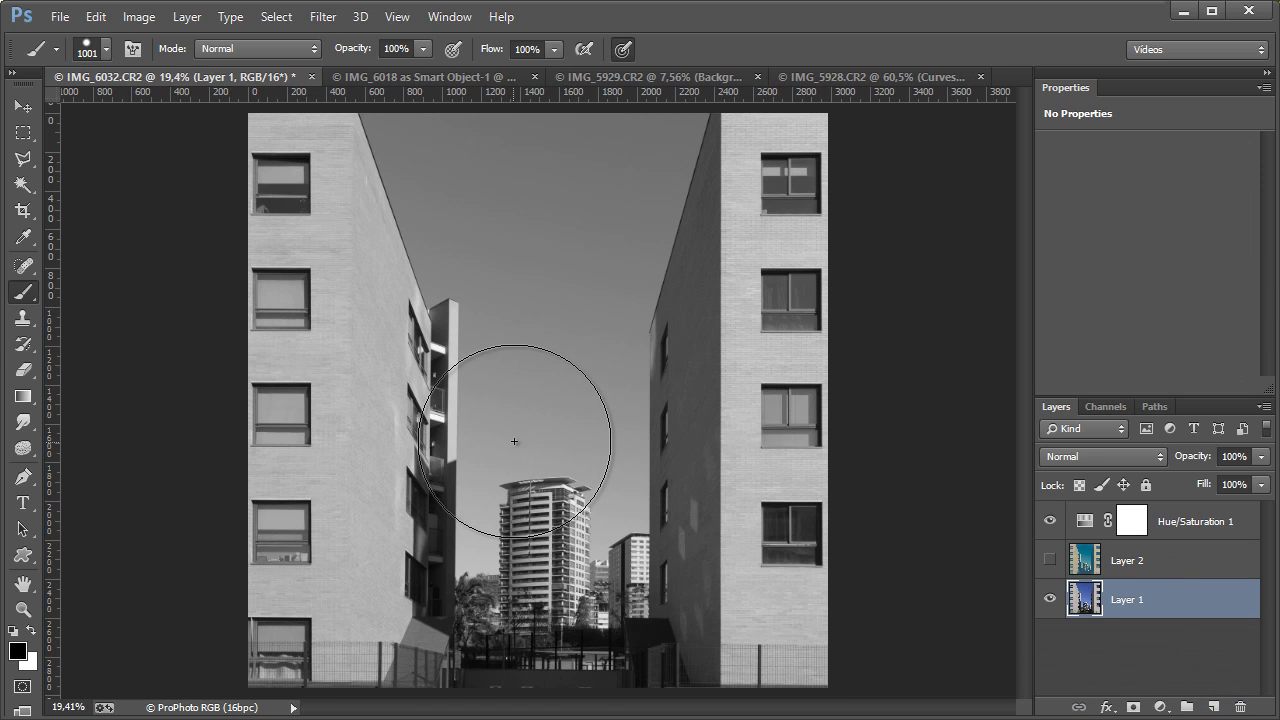
pyautogui.click(1161, 707)
pyautogui.click(1198, 391)
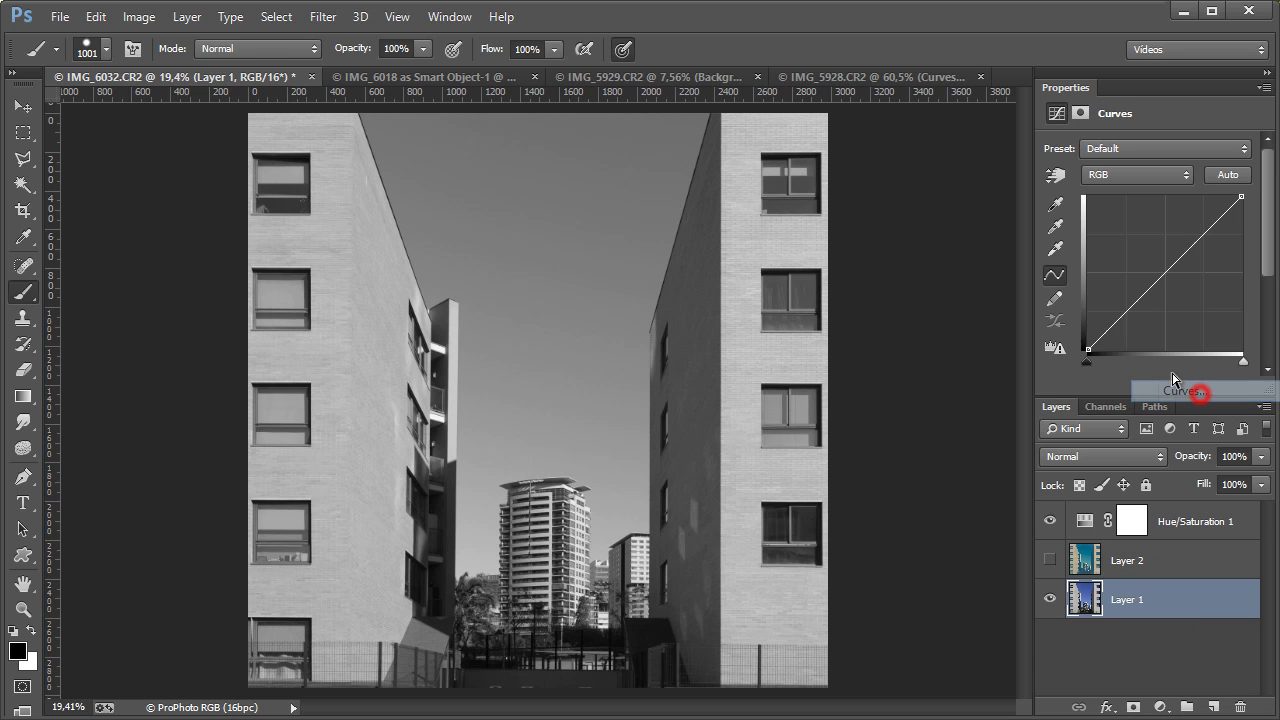
pyautogui.moveTo(1089, 348); pyautogui.dragTo(1140, 365)
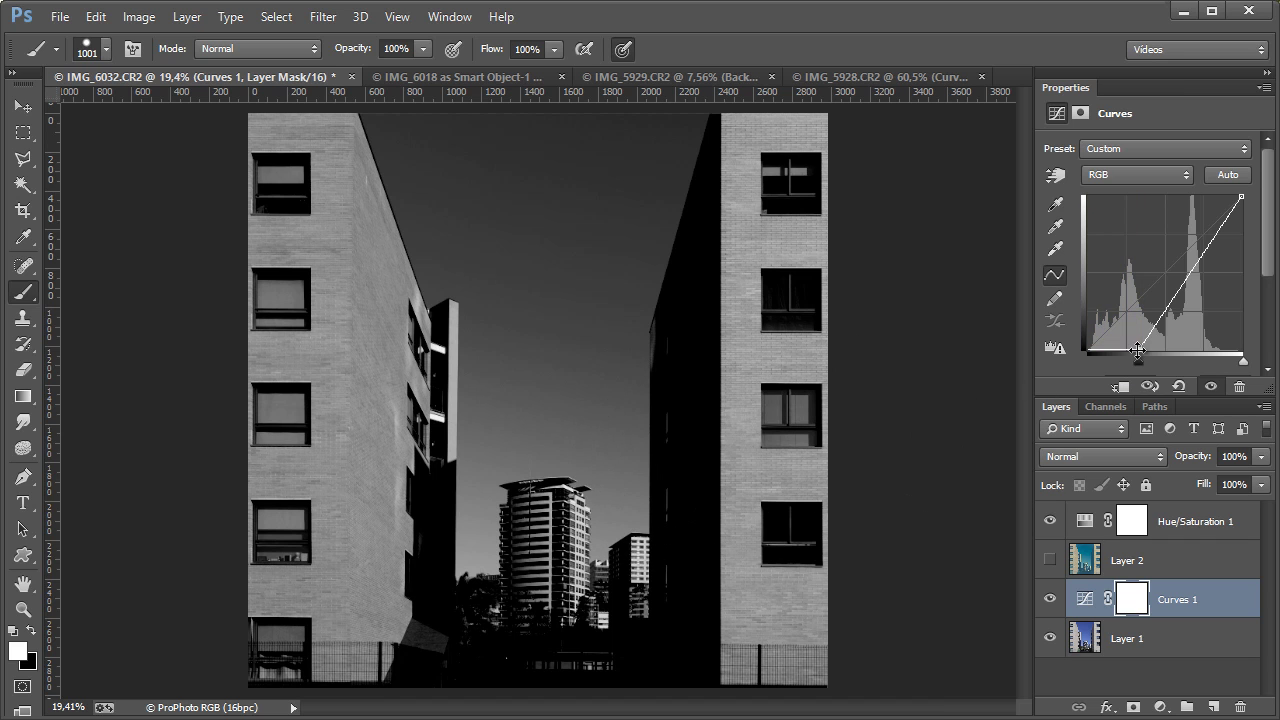
pyautogui.moveTo(1137, 350); pyautogui.dragTo(1125, 352)
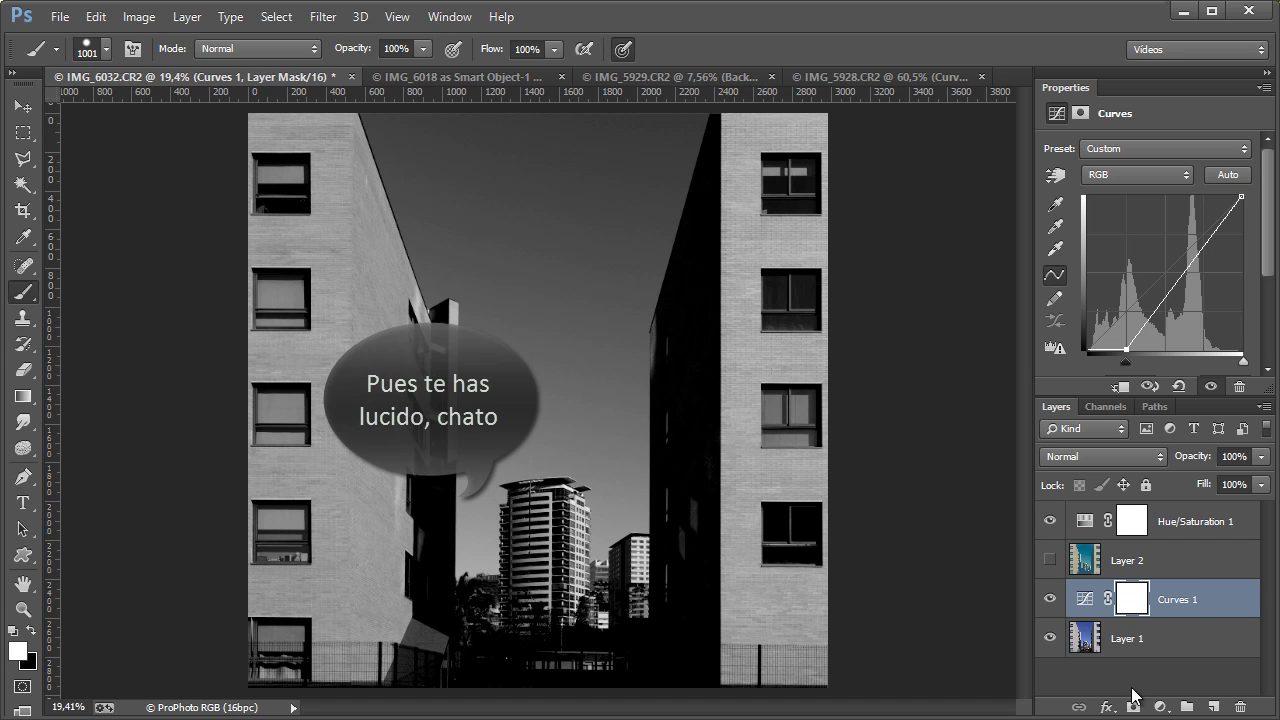
# Add a second Curves adjustment above Curves 1 and raise its black point output by about a fifth of the range
pyautogui.click(1160, 707)
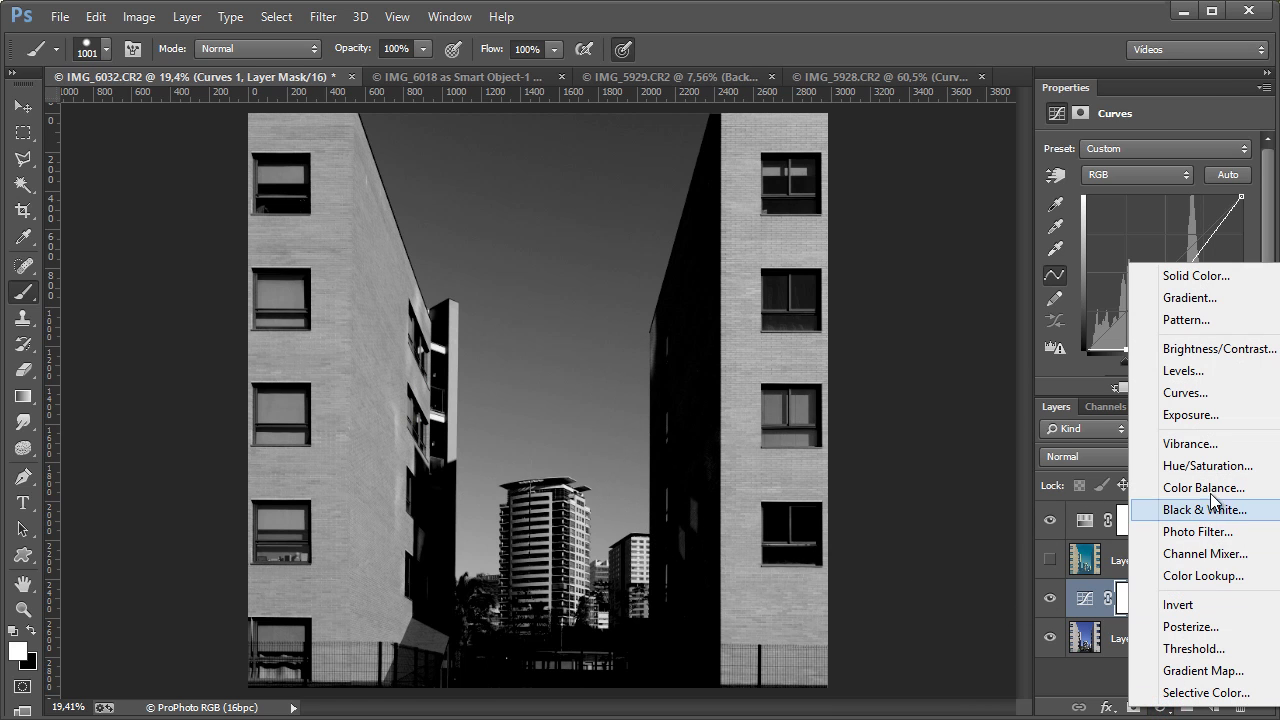
pyautogui.click(1216, 399)
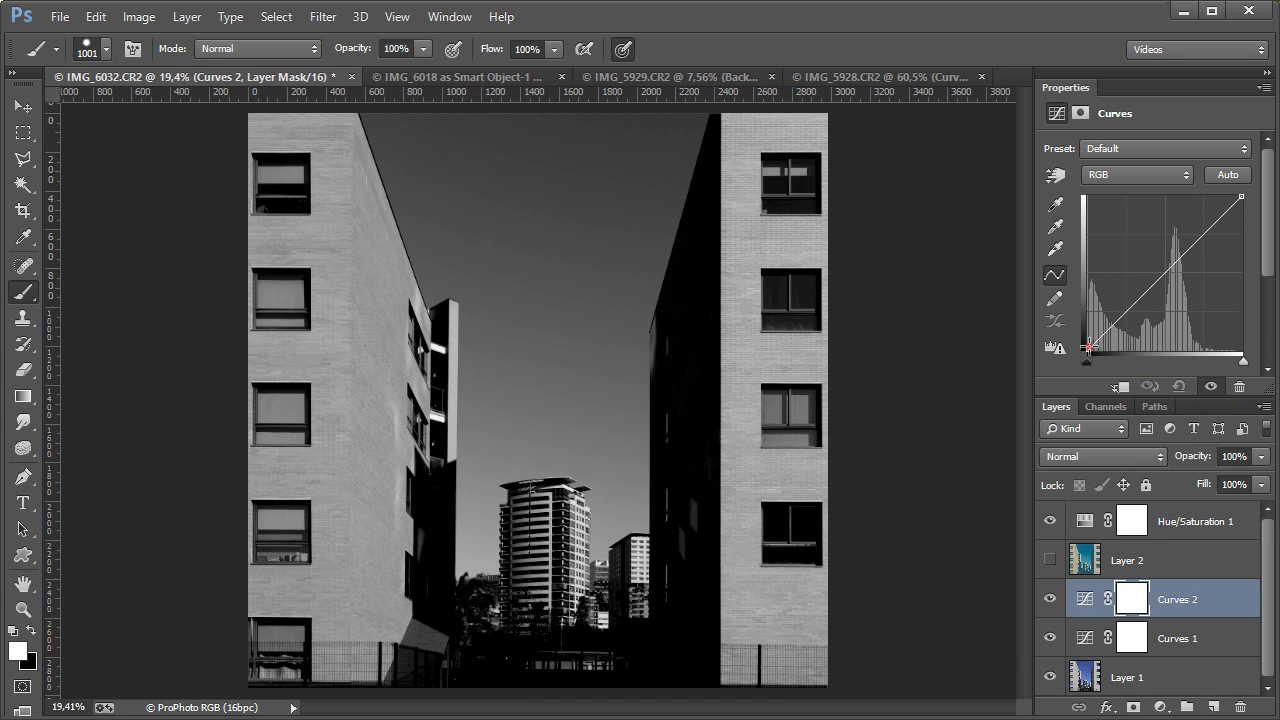
pyautogui.moveTo(1088, 347); pyautogui.dragTo(1088, 317)
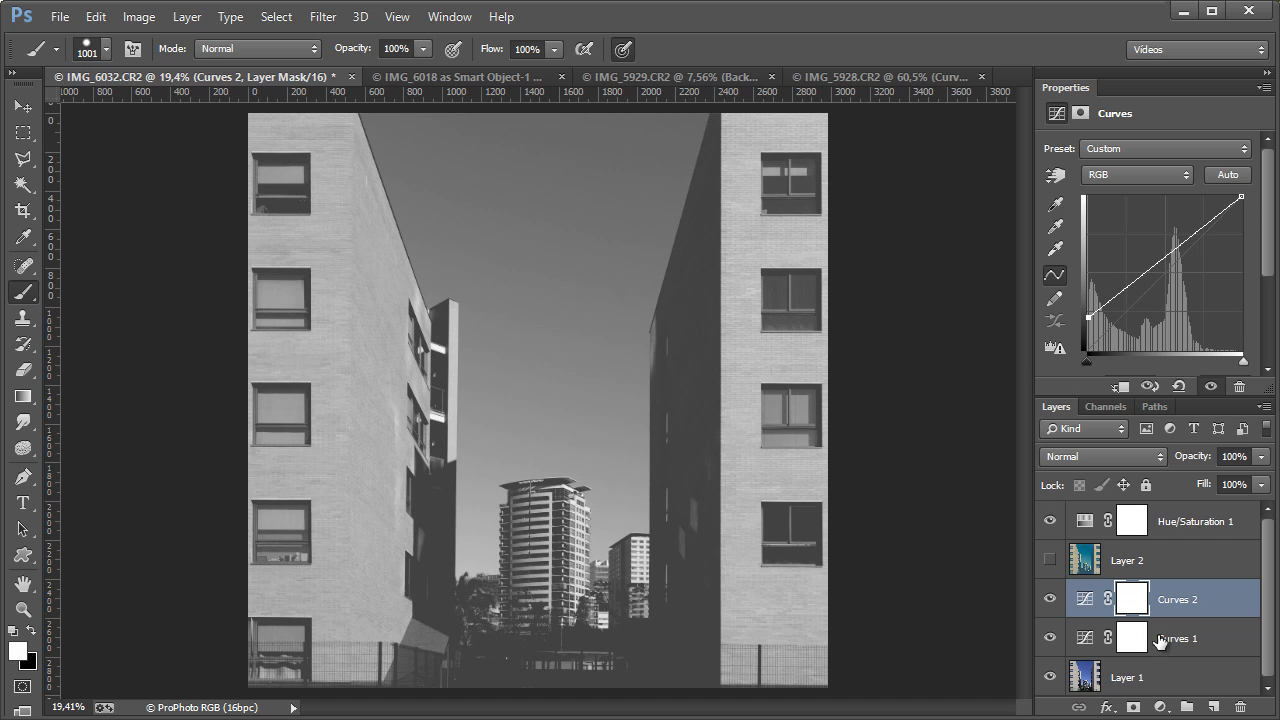
# Compare the black-and-white tones of the two-curve result with the faded reference by toggling the visibility of Layer 2
pyautogui.click(1050, 561)
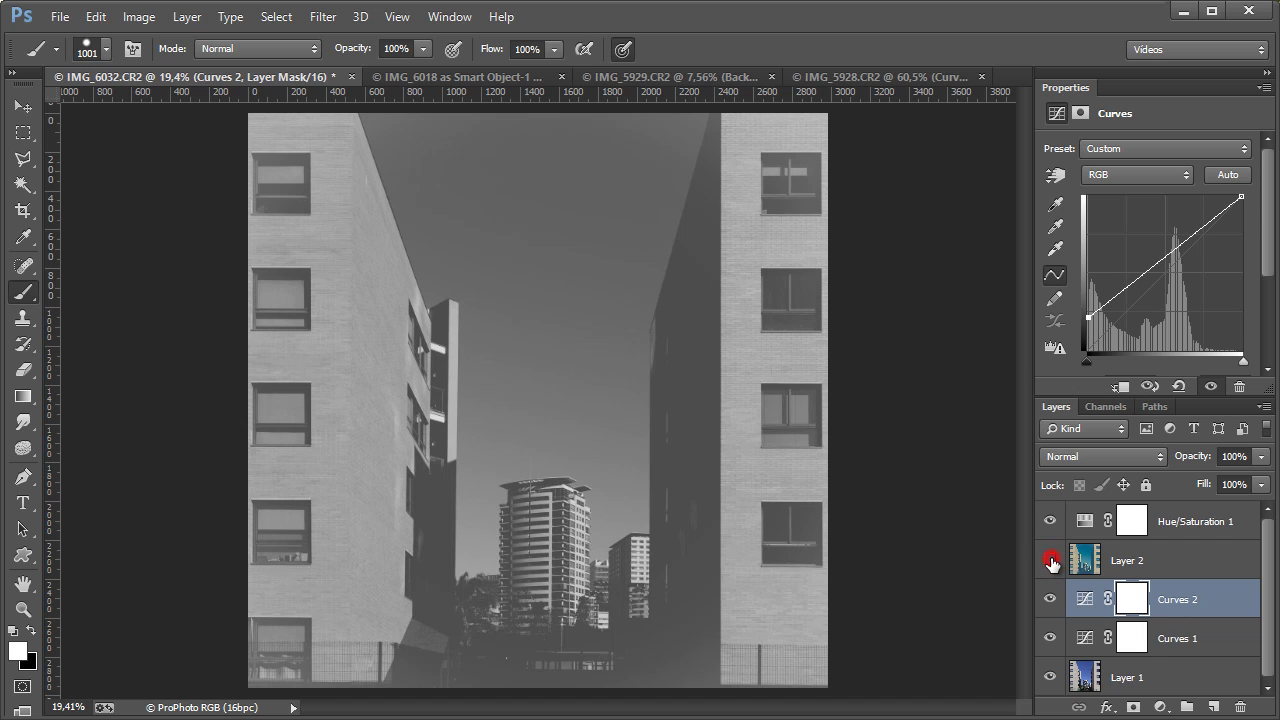
pyautogui.click(1050, 561)
pyautogui.click(1050, 560)
pyautogui.click(1053, 562)
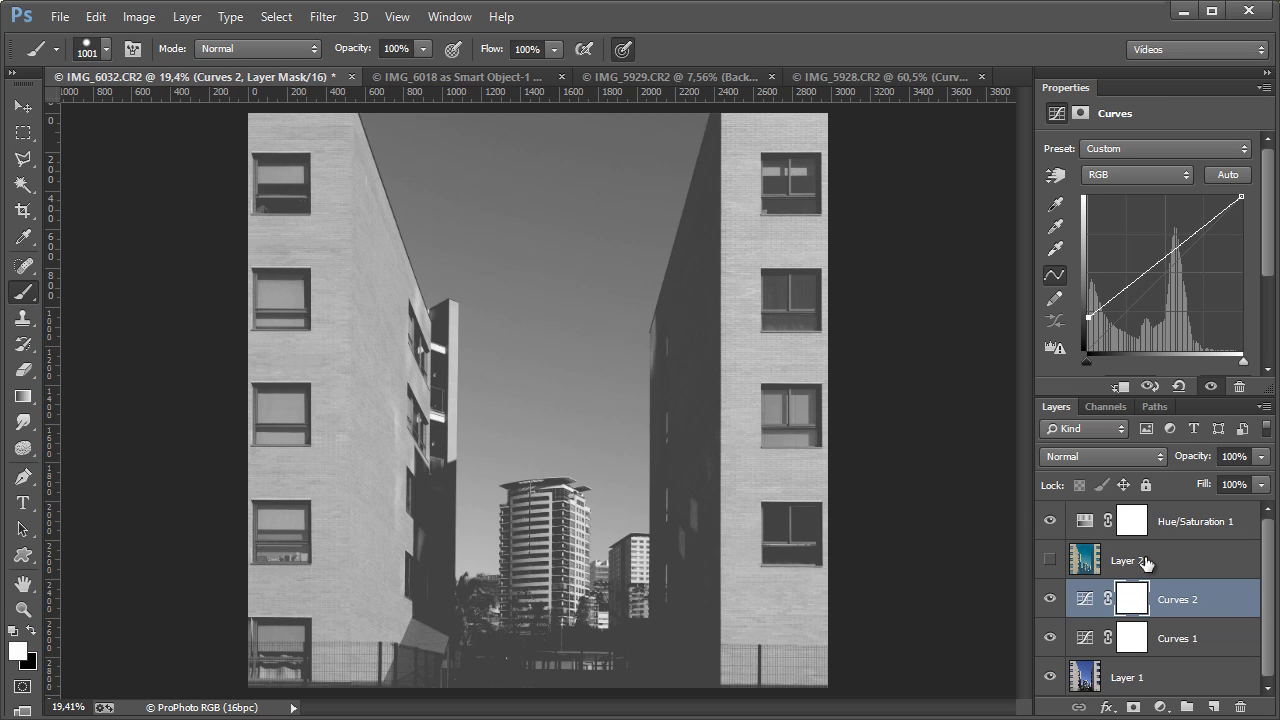
# Hide the Hue/Saturation 1 adjustment and compare the colours with the faded reference by toggling Layer 2, leaving Layer 2 shown
pyautogui.click(1049, 521)
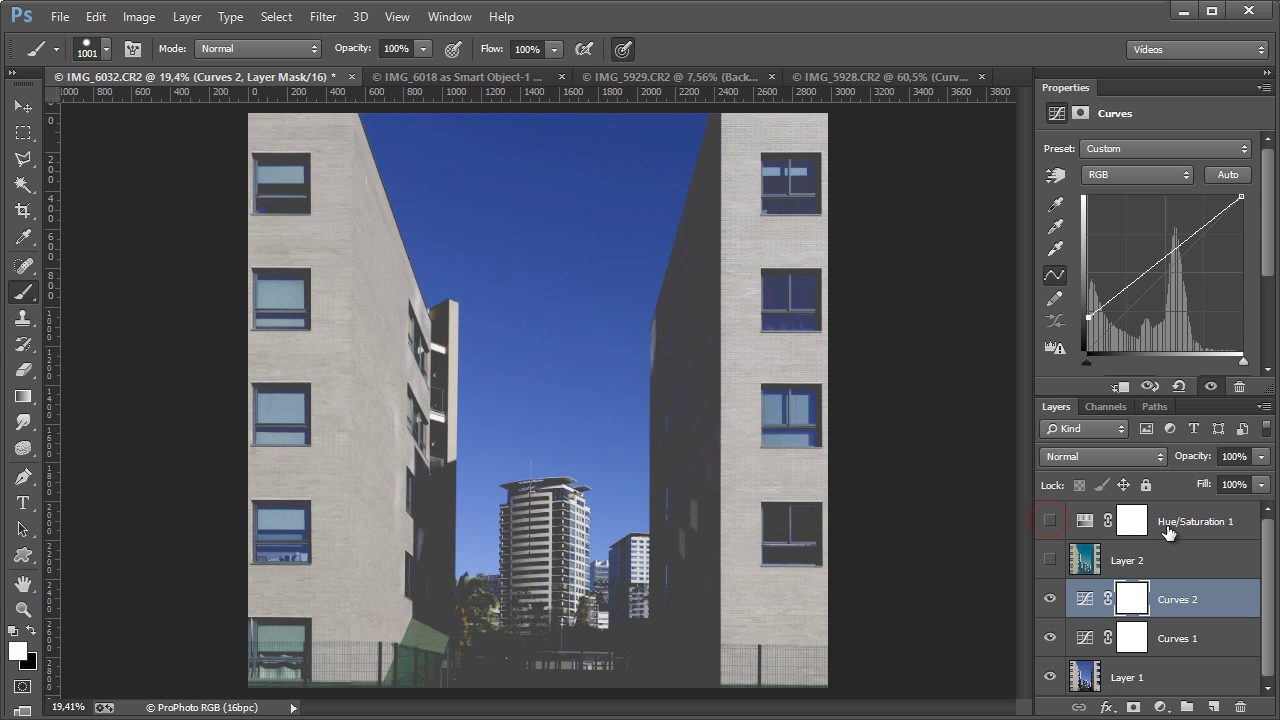
pyautogui.click(1050, 561)
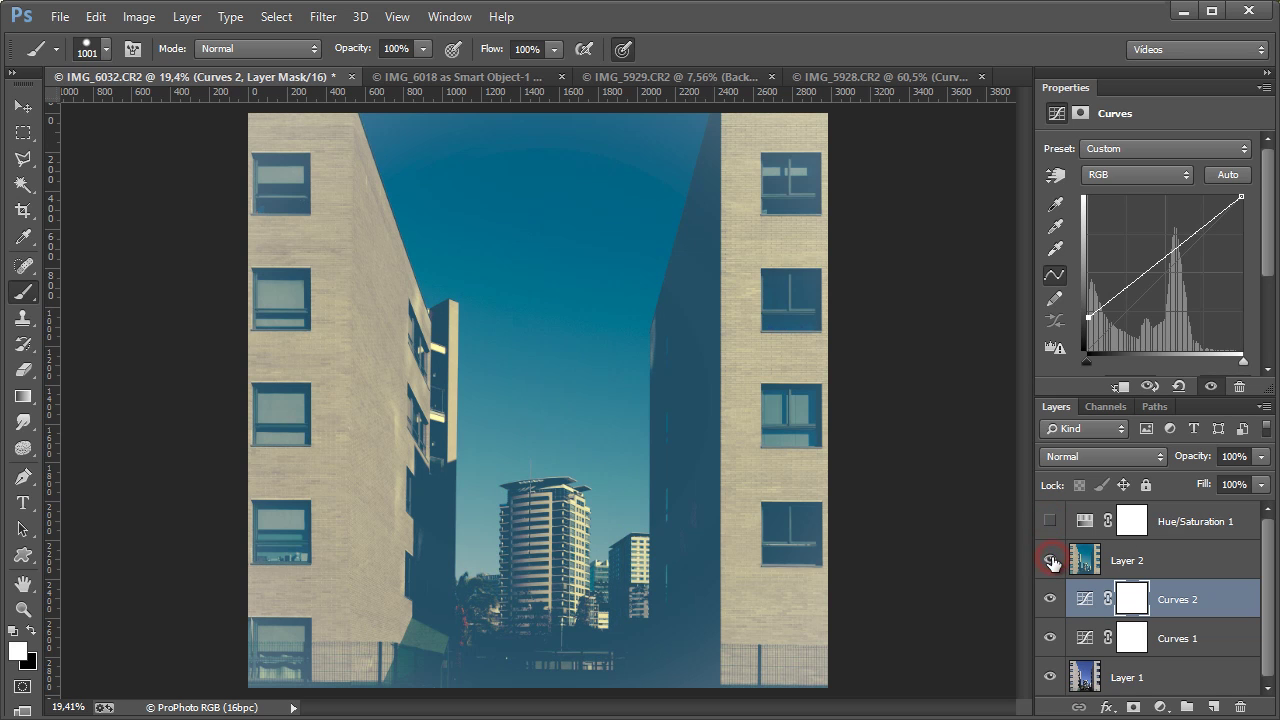
pyautogui.click(1050, 561)
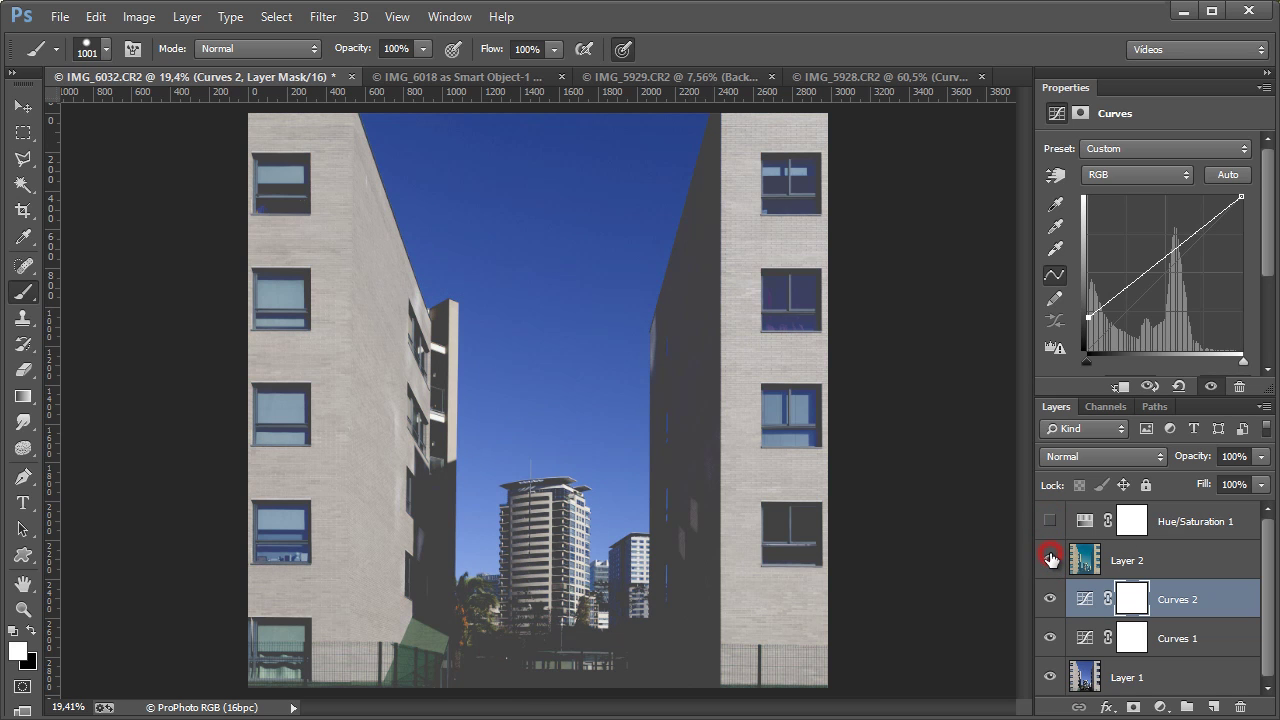
pyautogui.click(1050, 560)
pyautogui.click(1050, 560)
pyautogui.click(1050, 560)
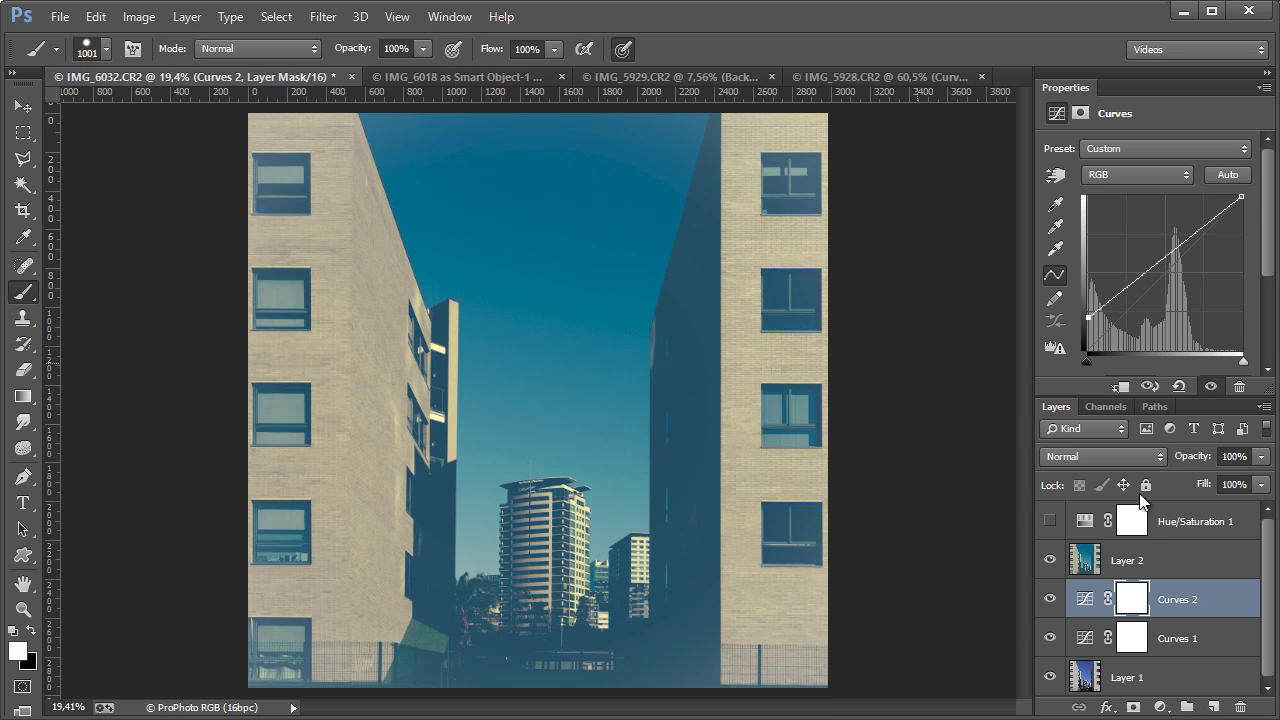
# Add a third Curves adjustment above Curves 2 and set its blending mode to Color
pyautogui.click(1160, 708)
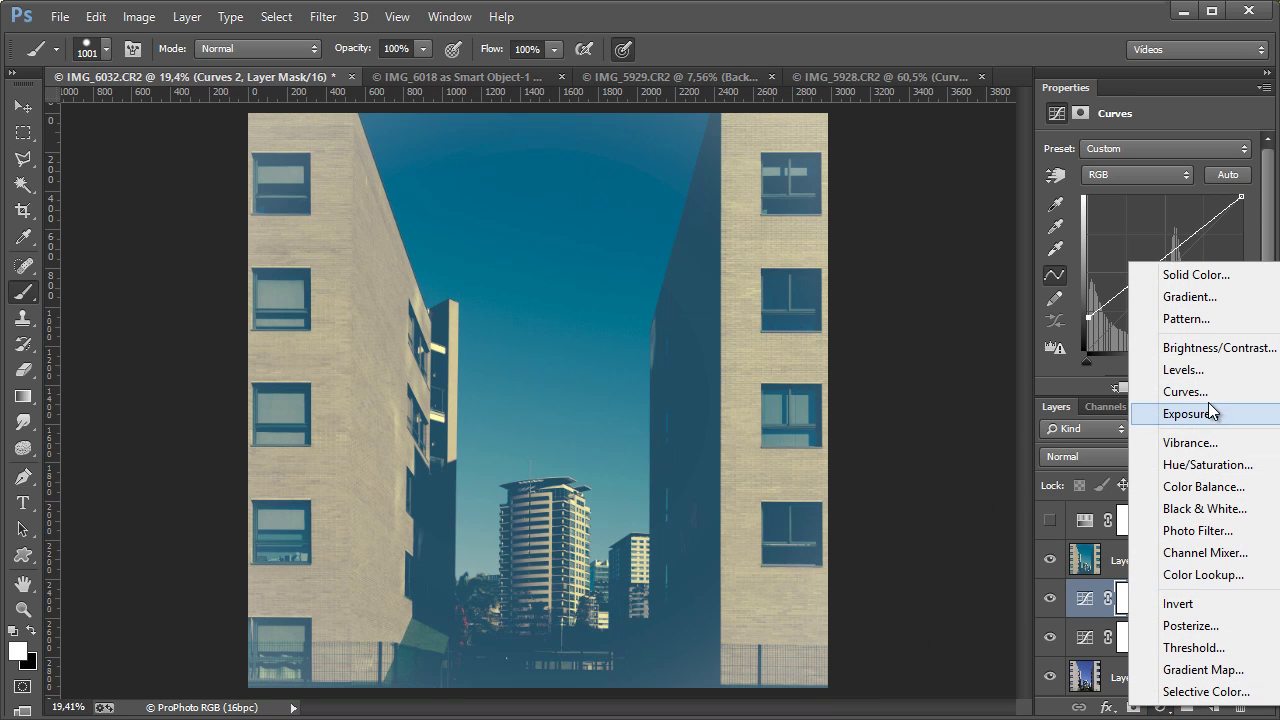
pyautogui.click(1205, 400)
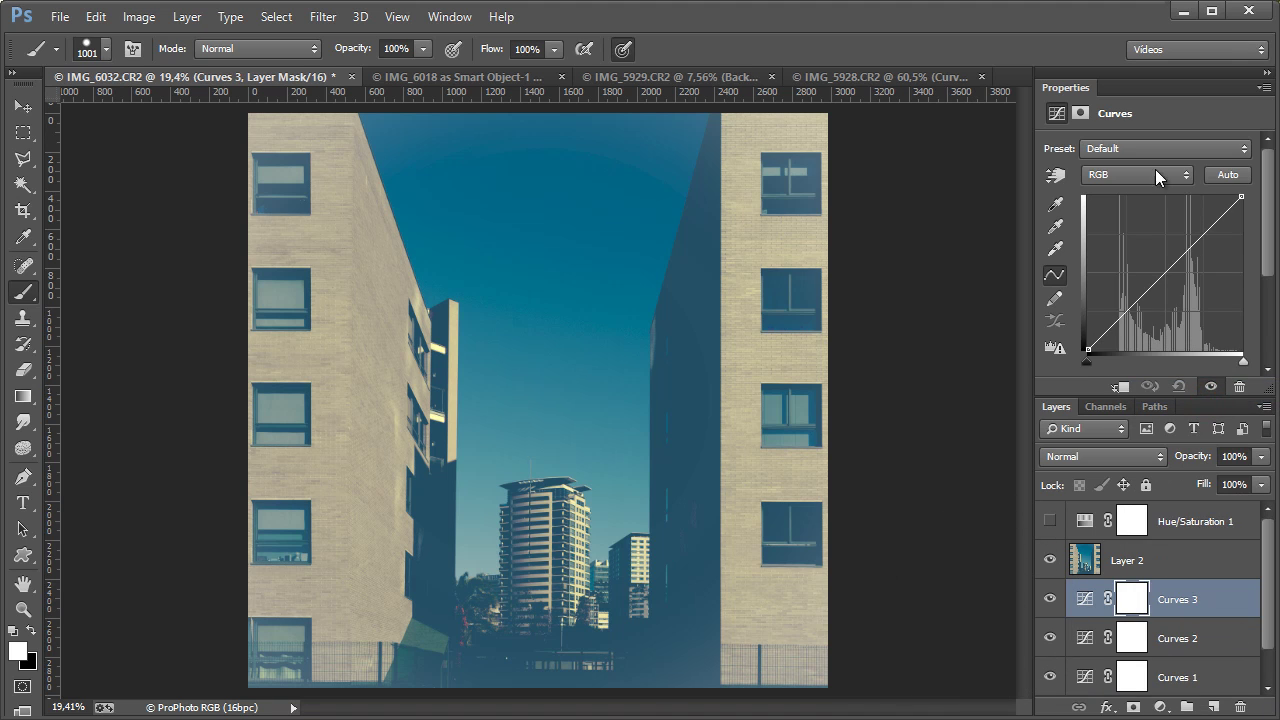
pyautogui.click(1094, 457)
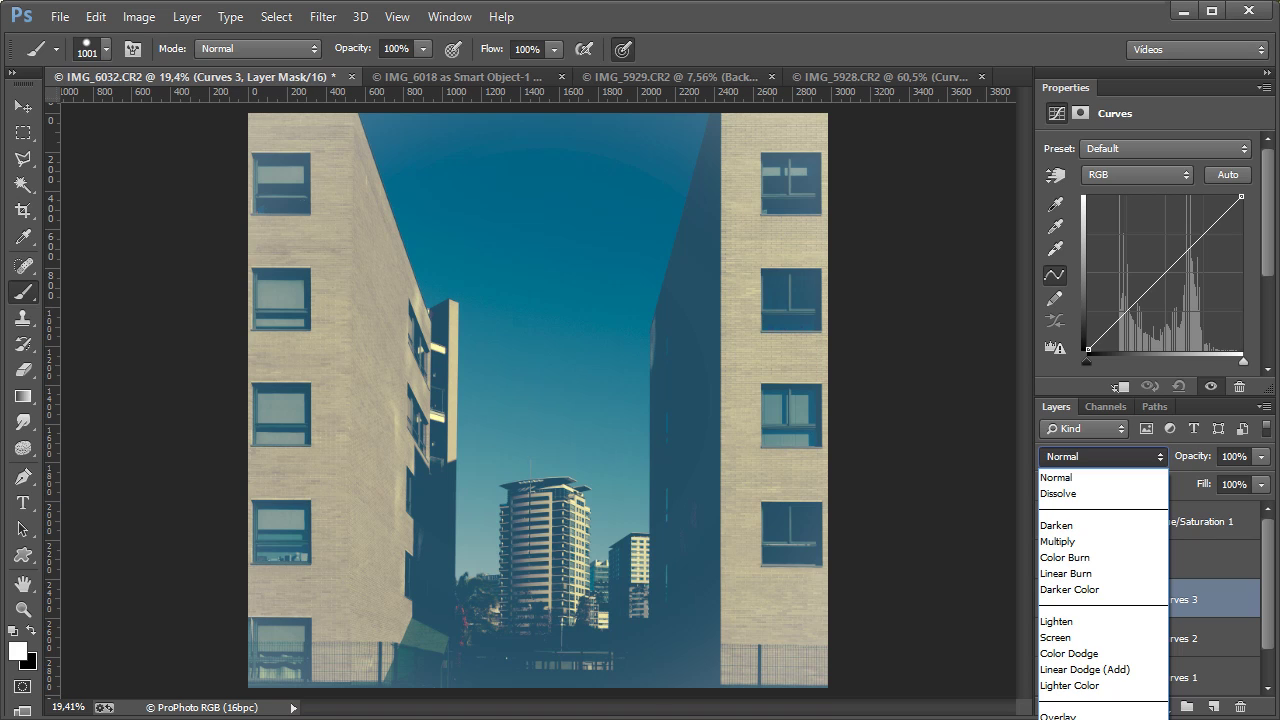
pyautogui.click(1070, 698)
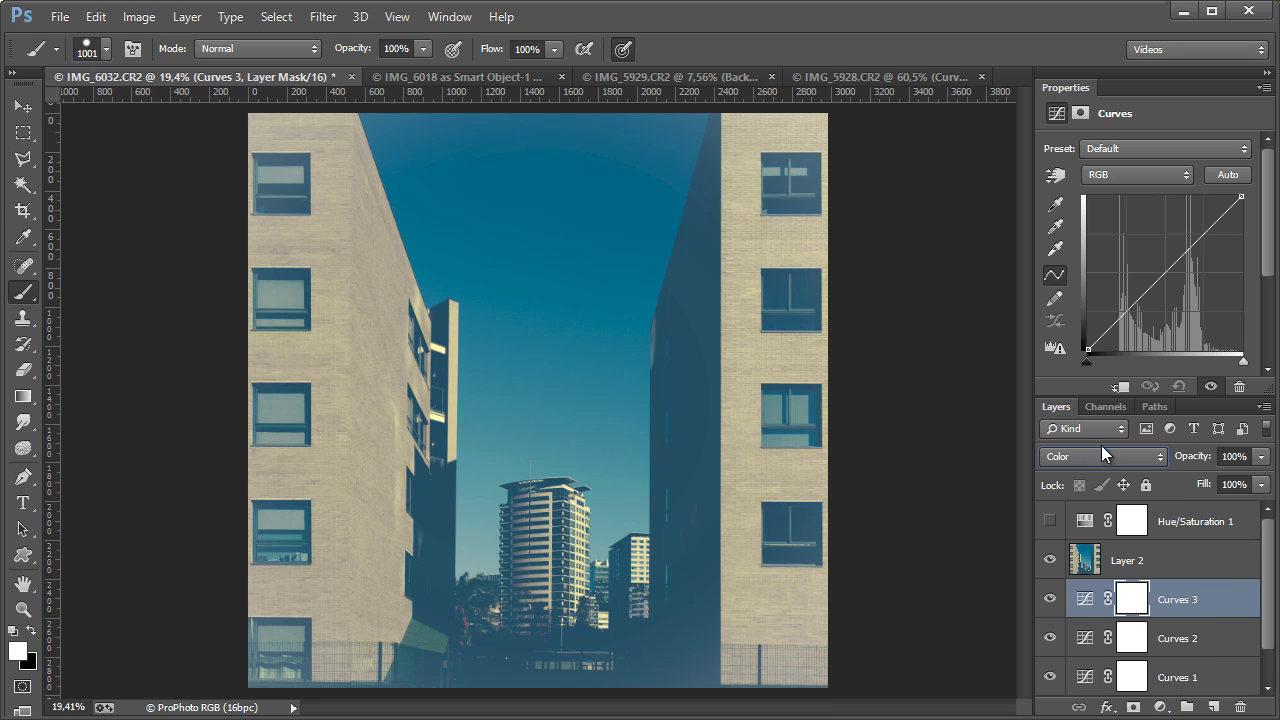
# Make the Curves 3 adjustment active for editing instead of its mask and hide the Layer 2 reference
pyautogui.click(1083, 596)
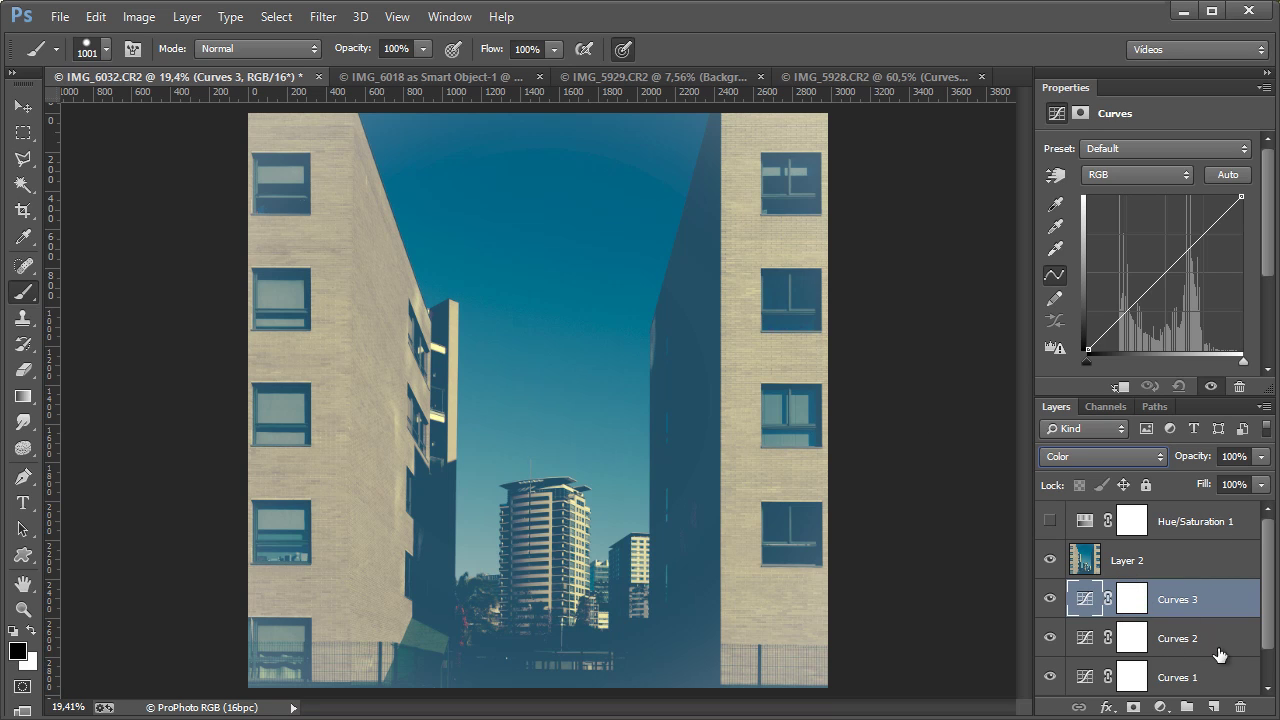
pyautogui.click(1124, 174)
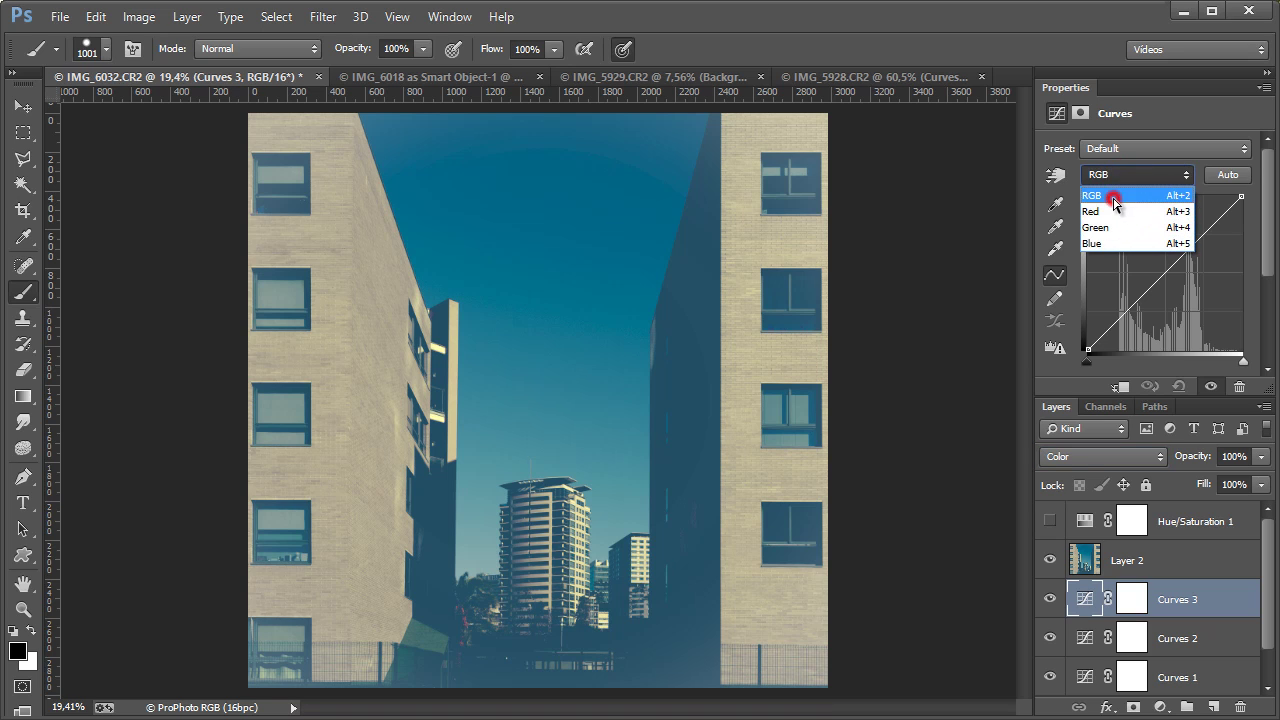
pyautogui.click(1112, 197)
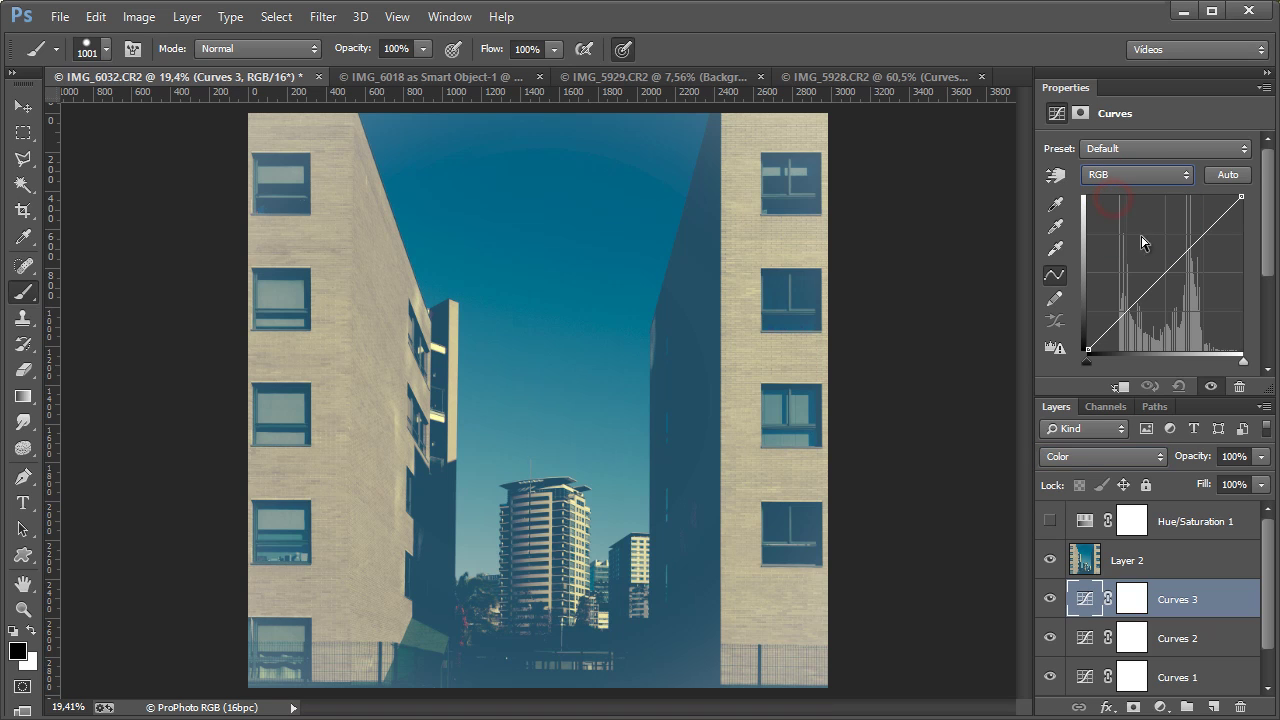
pyautogui.click(1137, 175)
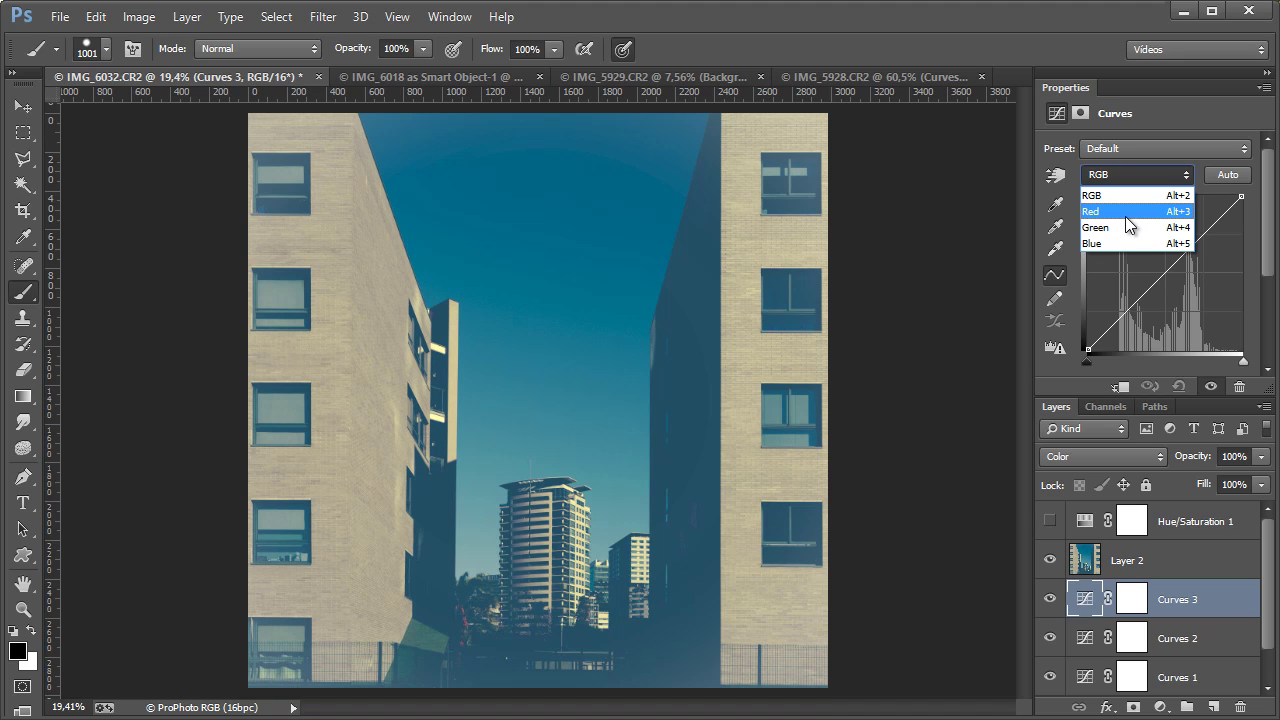
pyautogui.click(1109, 159)
pyautogui.click(1049, 561)
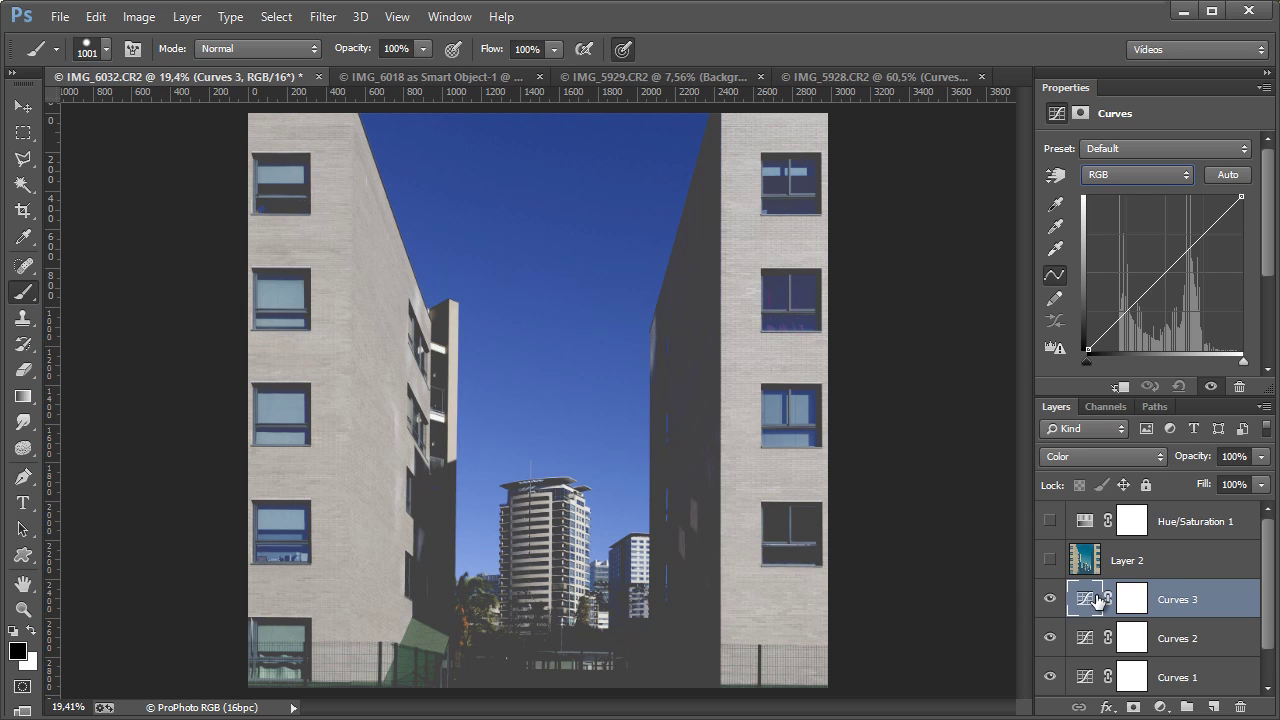
# Try bending the midtones of the Red and Green curves in Curves 3, removing each added point
pyautogui.click(1090, 598)
pyautogui.click(1124, 174)
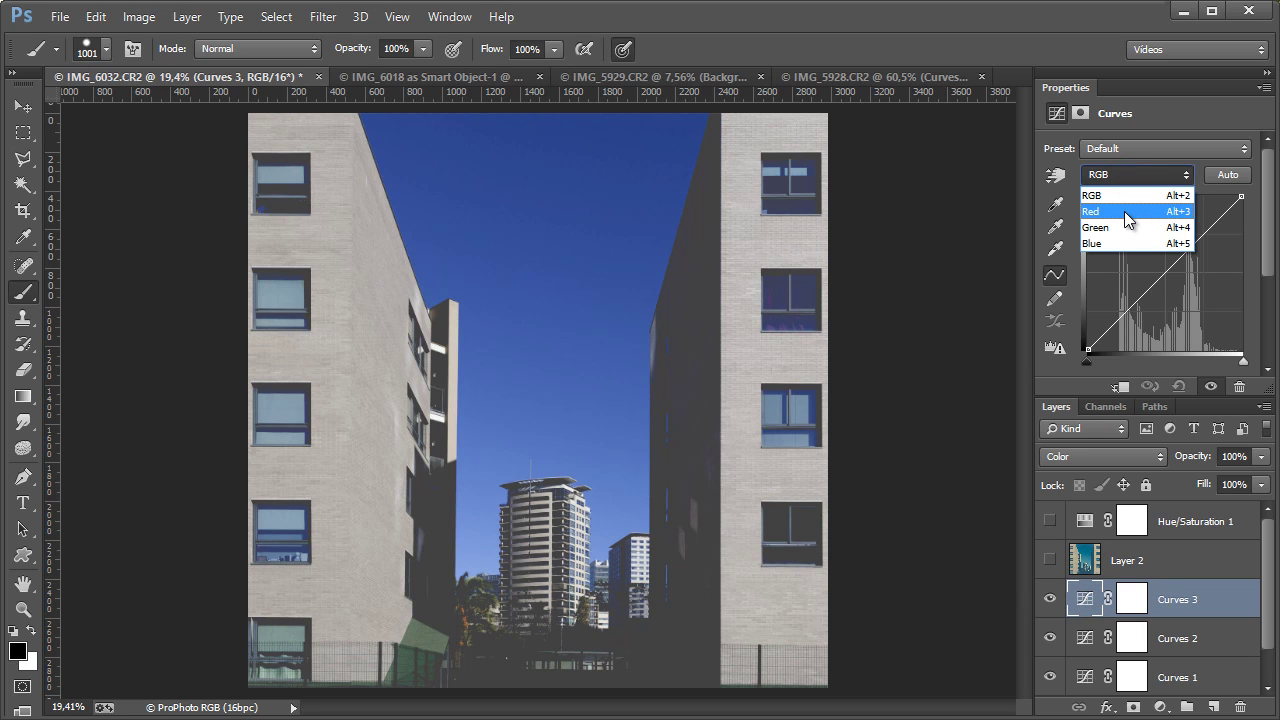
pyautogui.click(1108, 212)
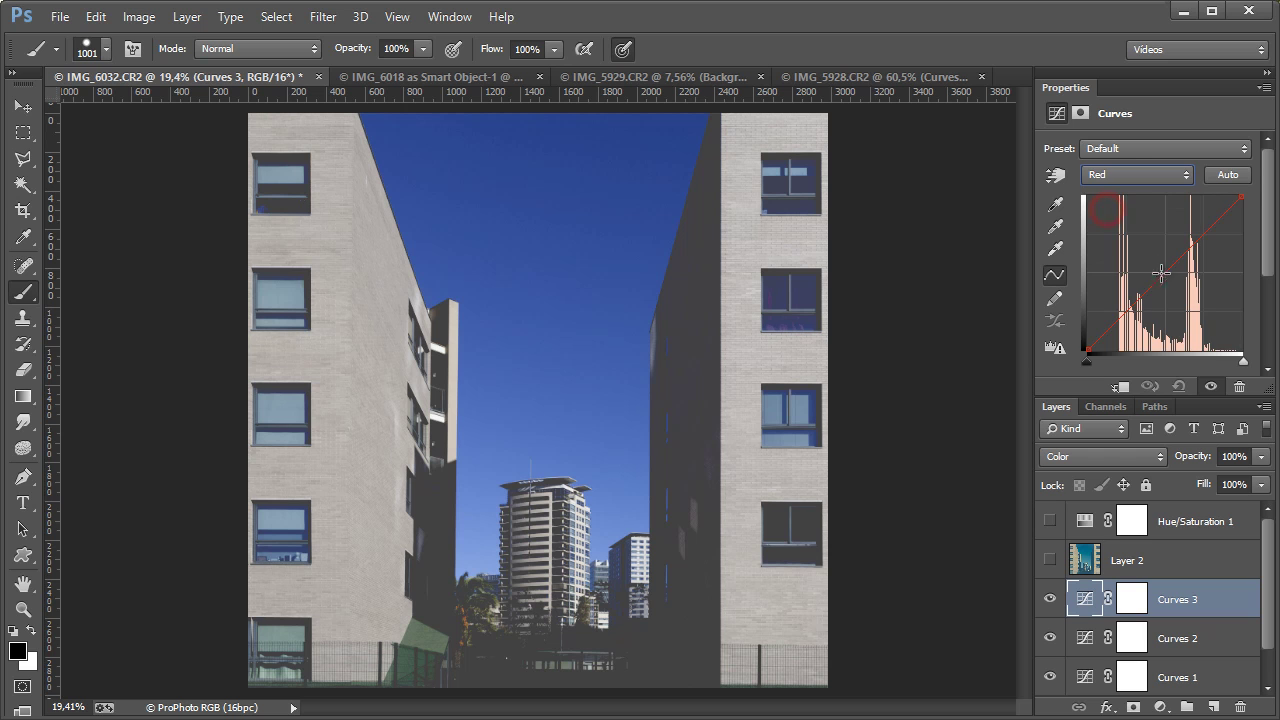
pyautogui.moveTo(1166, 268); pyautogui.dragTo(1135, 185)
pyautogui.click(1135, 174)
pyautogui.click(1146, 230)
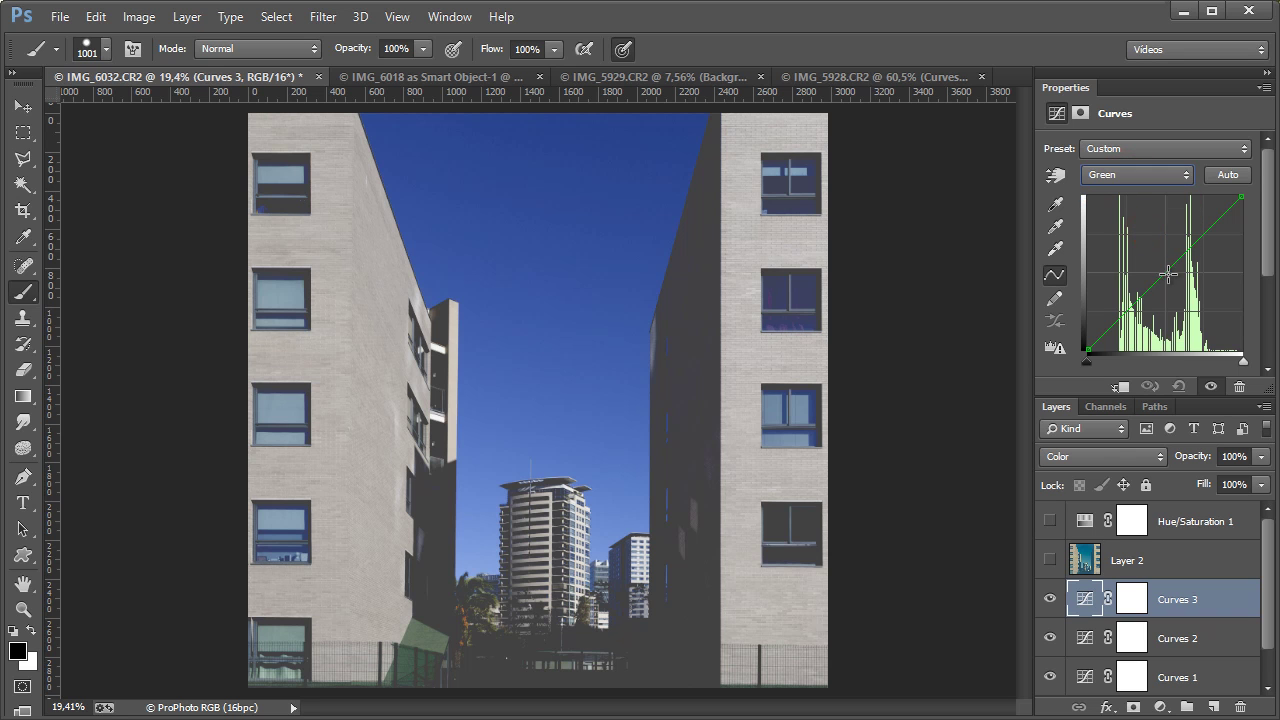
pyautogui.moveTo(1163, 263); pyautogui.dragTo(1136, 180)
# In the Blue channel of Curves 3, raise the black point output by about a fifth of the range
pyautogui.click(1136, 175)
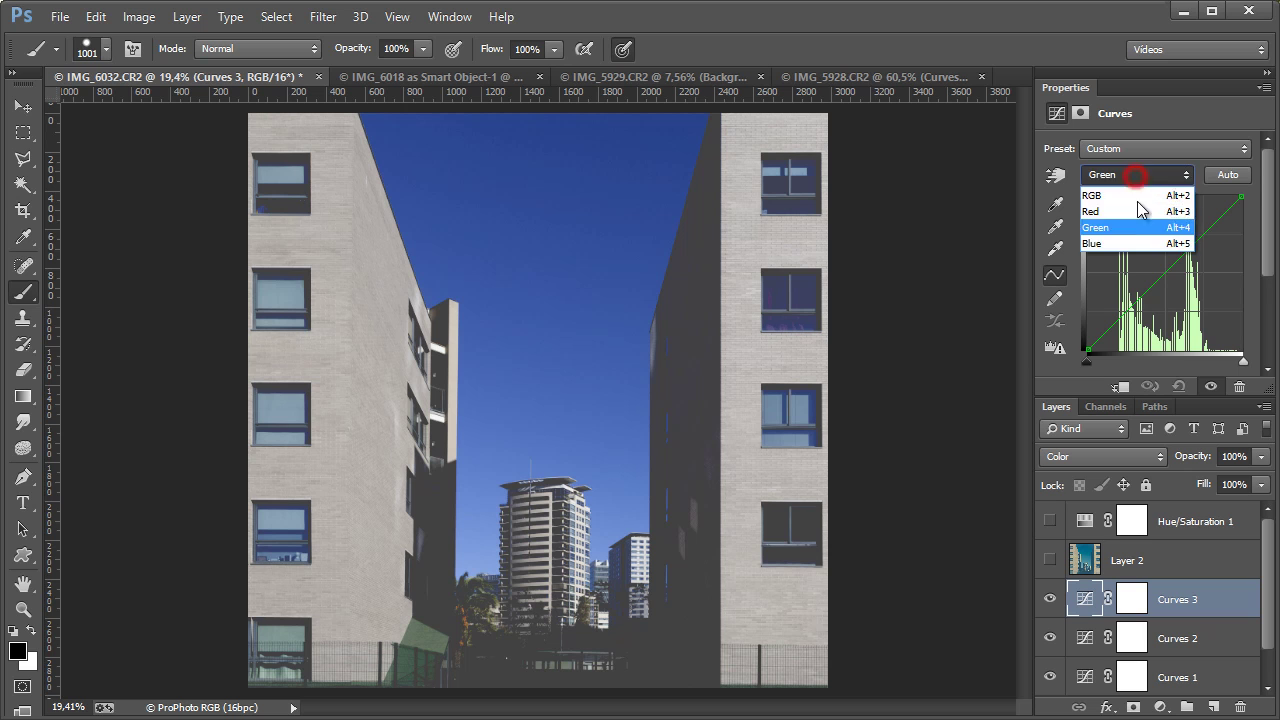
pyautogui.click(1145, 246)
pyautogui.moveTo(1167, 275); pyautogui.dragTo(1154, 186)
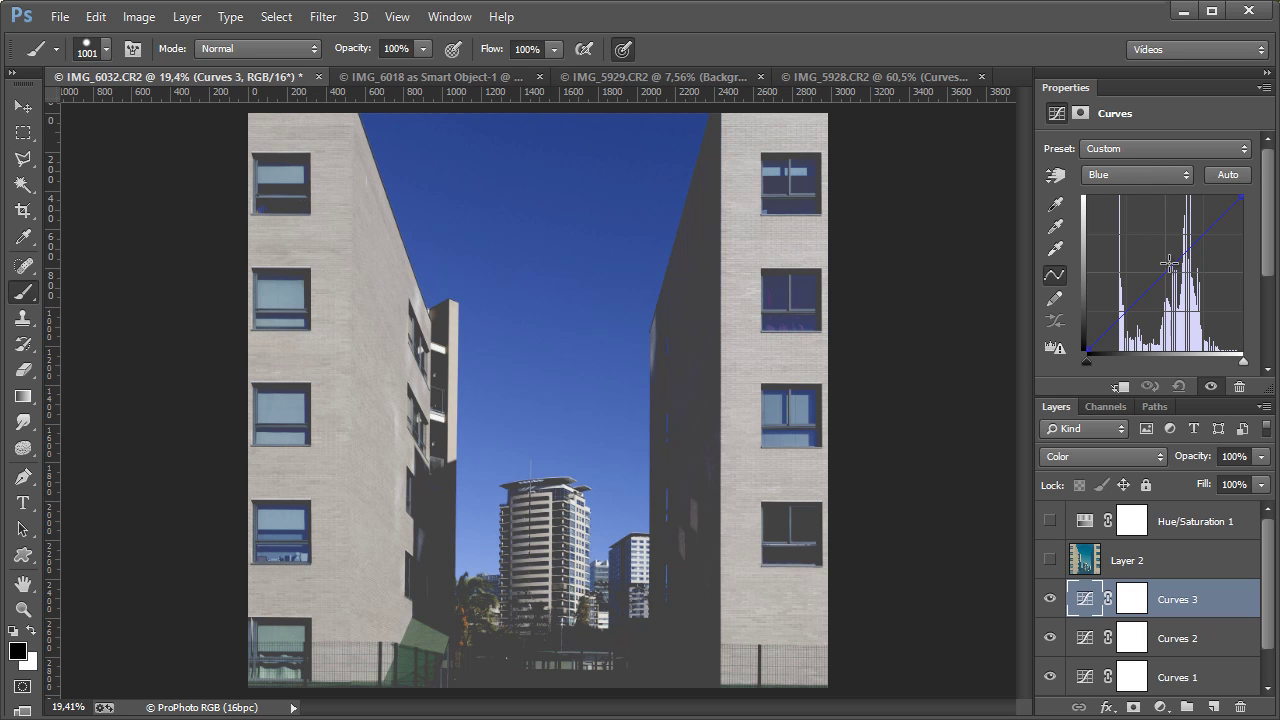
pyautogui.moveTo(1170, 270); pyautogui.dragTo(1093, 334)
pyautogui.moveTo(1088, 349); pyautogui.dragTo(1077, 321)
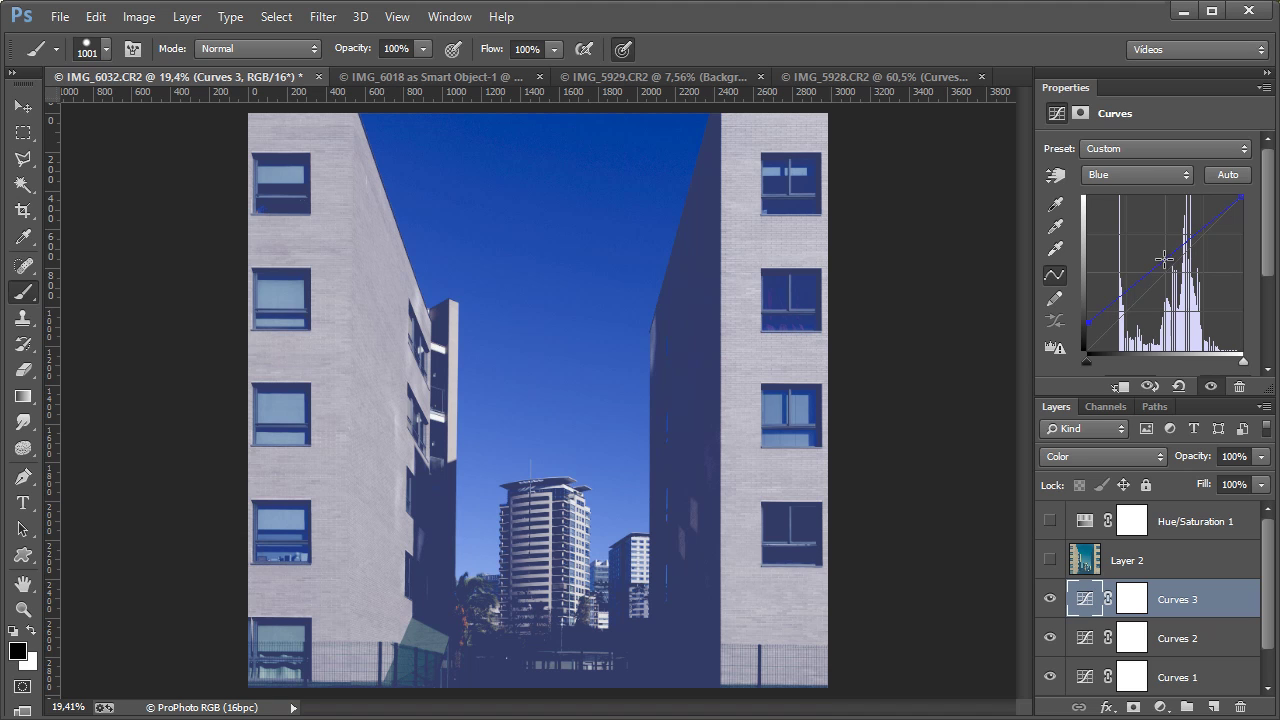
# Pull the Blue curve's midtones back to the diagonal and lower its white point output to about 30 percent of the range
pyautogui.moveTo(1156, 270); pyautogui.dragTo(1157, 276)
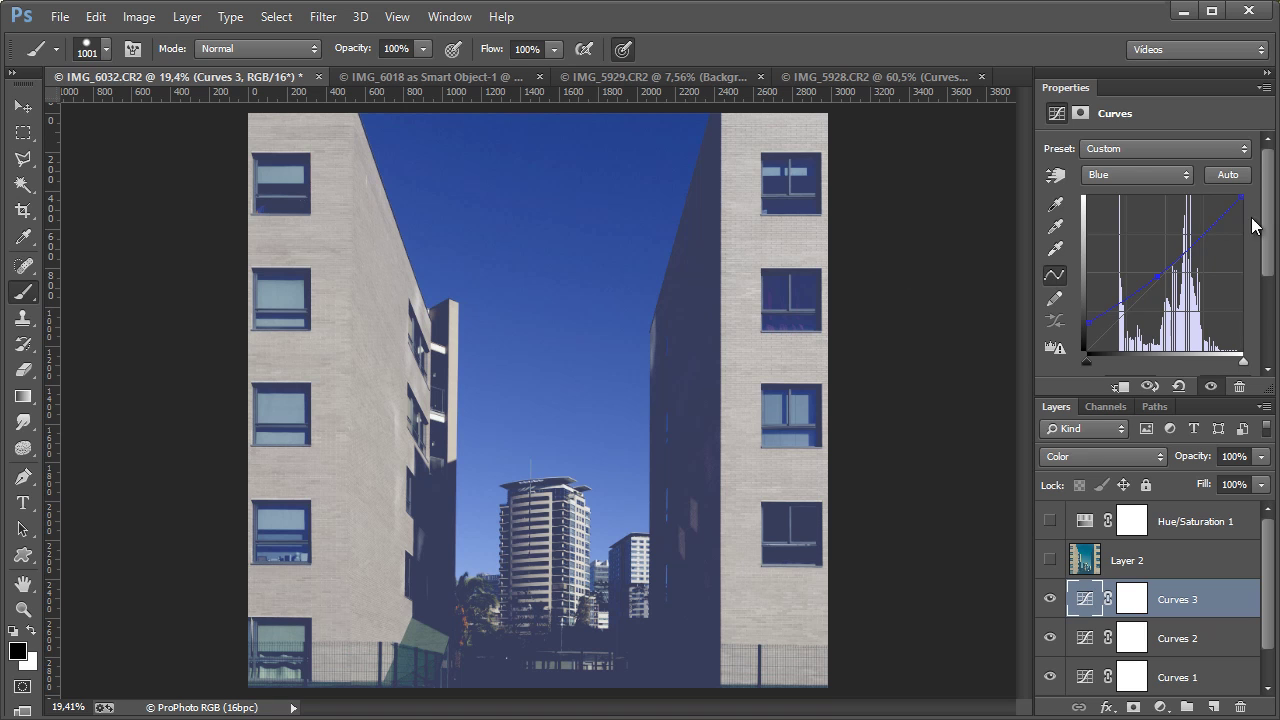
pyautogui.moveTo(1242, 200); pyautogui.dragTo(1239, 368)
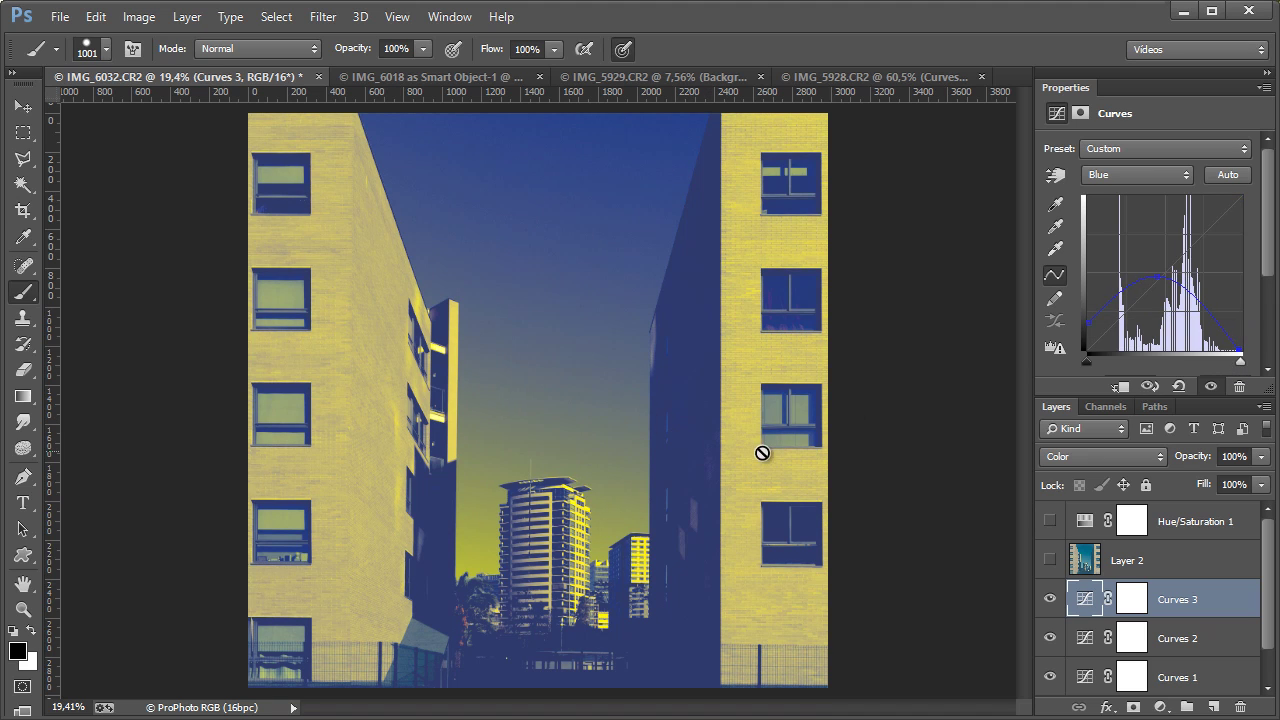
pyautogui.moveTo(1243, 349); pyautogui.dragTo(1266, 305)
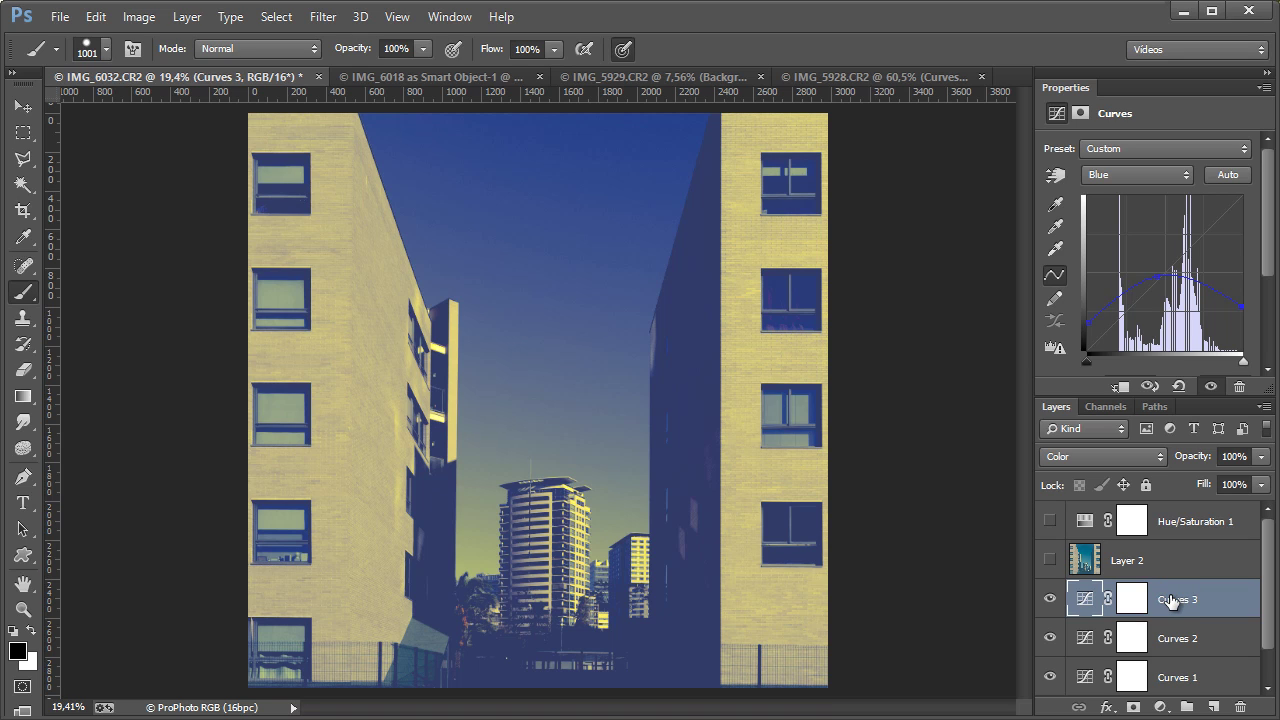
# Stamp all visible layers into a new layer above Curves 3 and open it in the Camera Raw Filter
pyautogui.hotkey('ctrl', 'shift', 'alt', 'e')
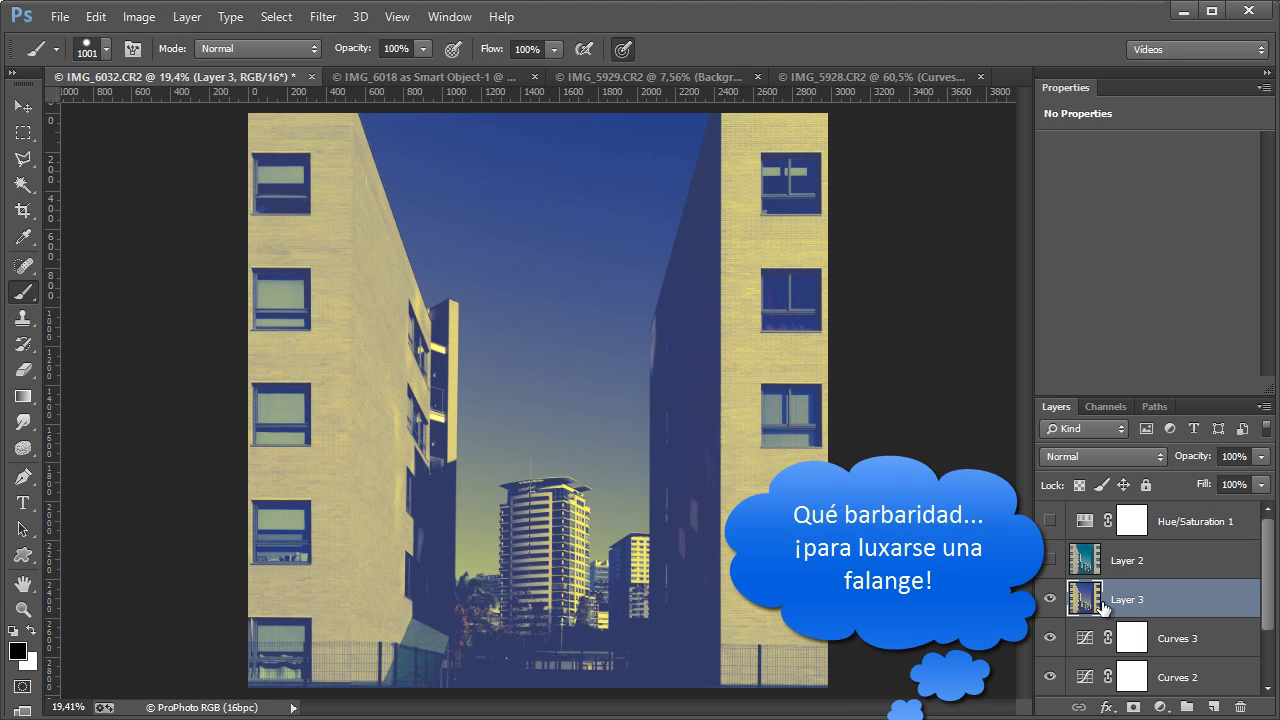
pyautogui.click(1049, 598)
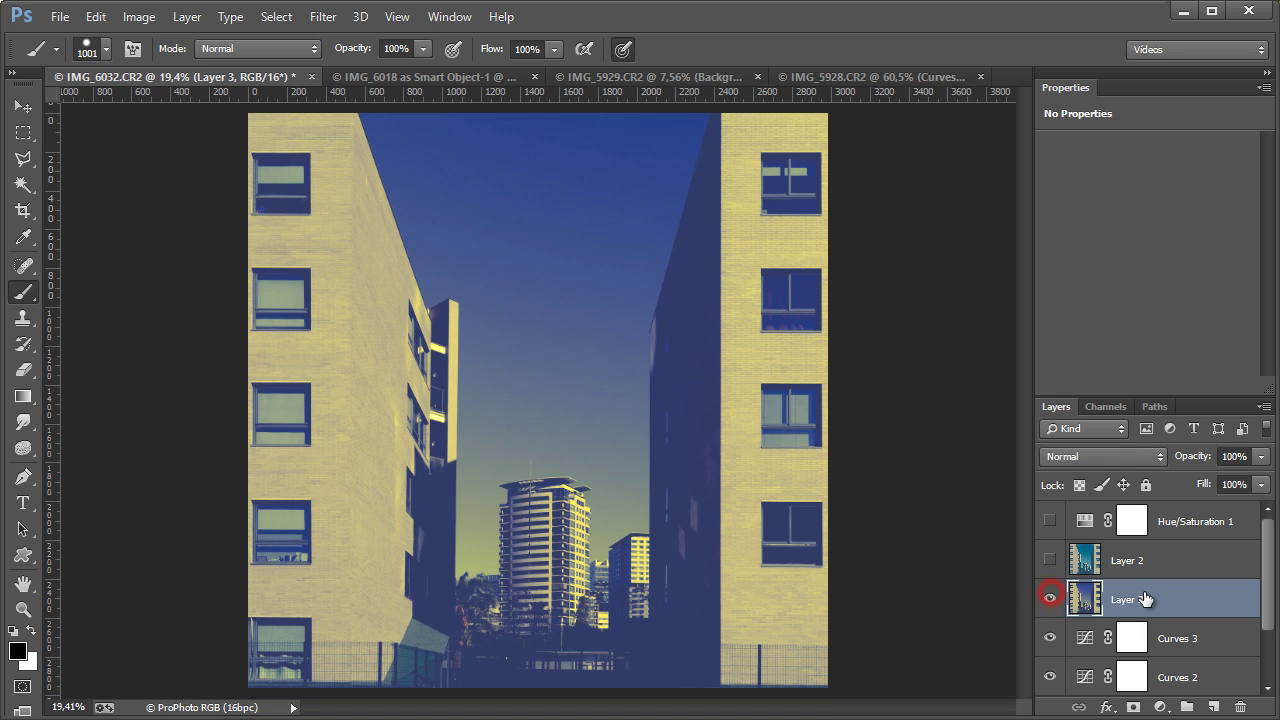
pyautogui.click(318, 18)
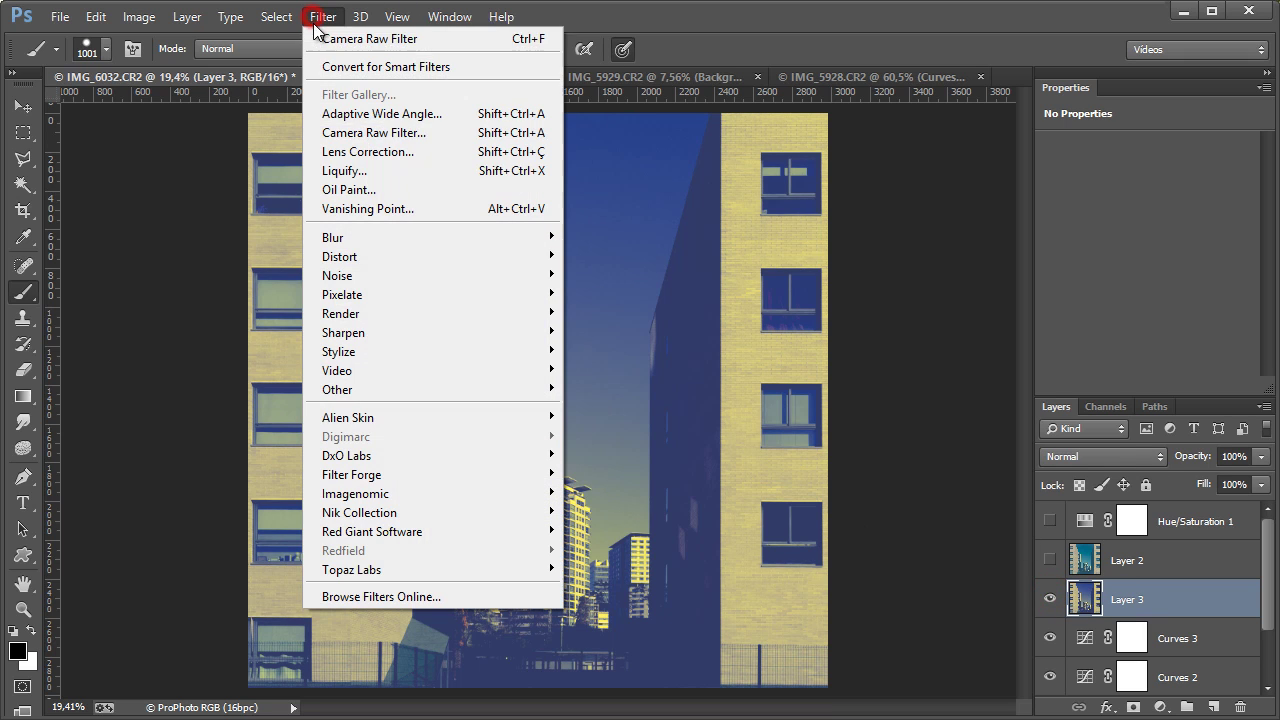
pyautogui.click(405, 133)
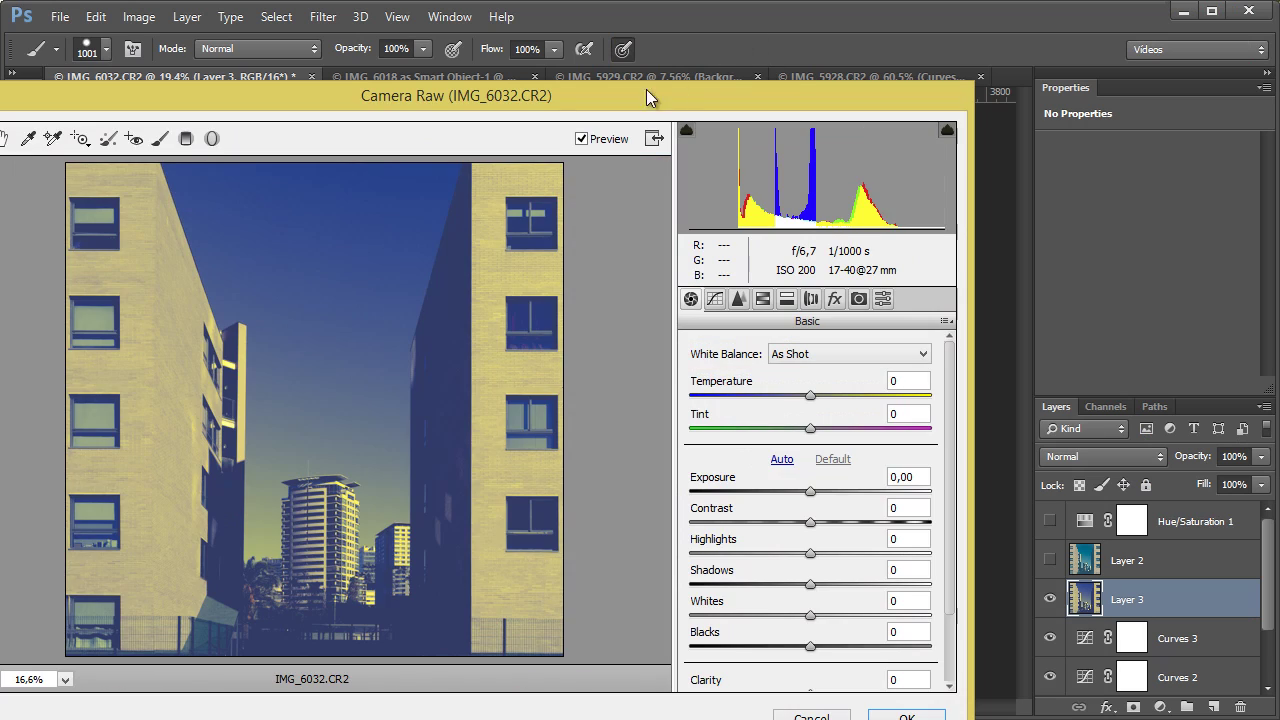
pyautogui.moveTo(646, 97); pyautogui.dragTo(737, 54)
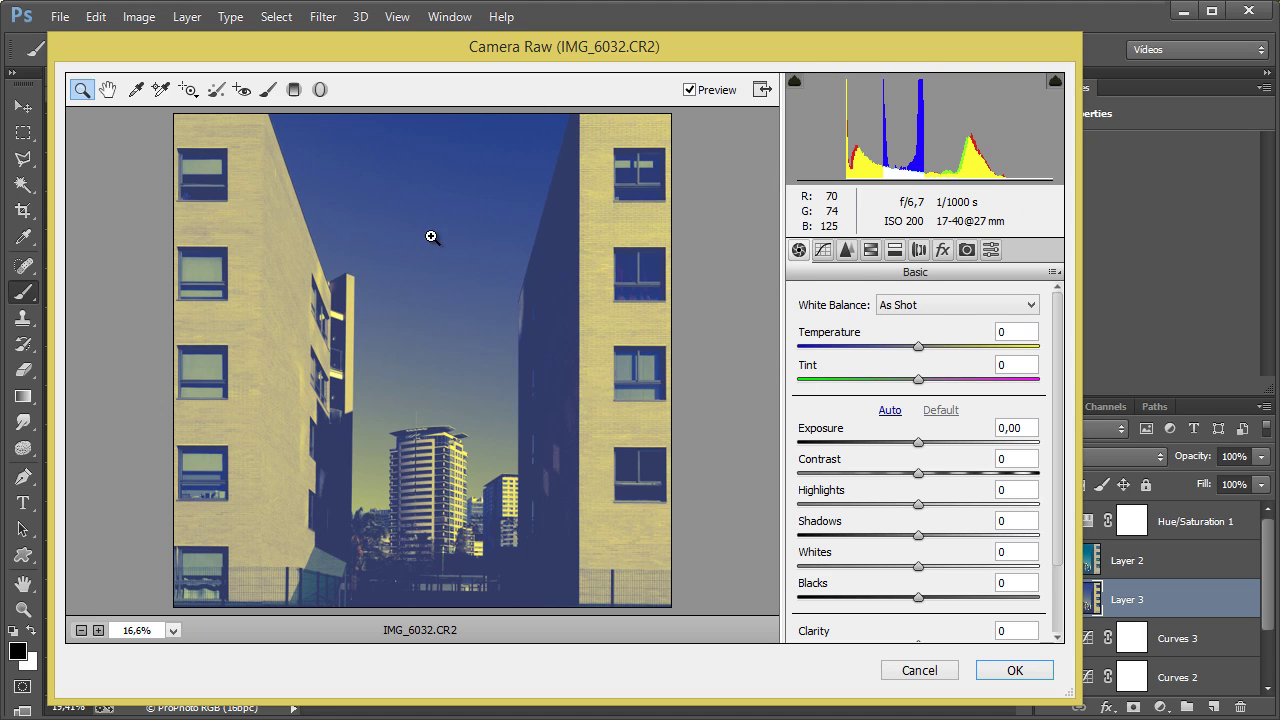
# Shift the sky's hue towards teal with the Targeted Adjustment tool, taking Blues to -47 and Purples to -10
pyautogui.click(190, 91)
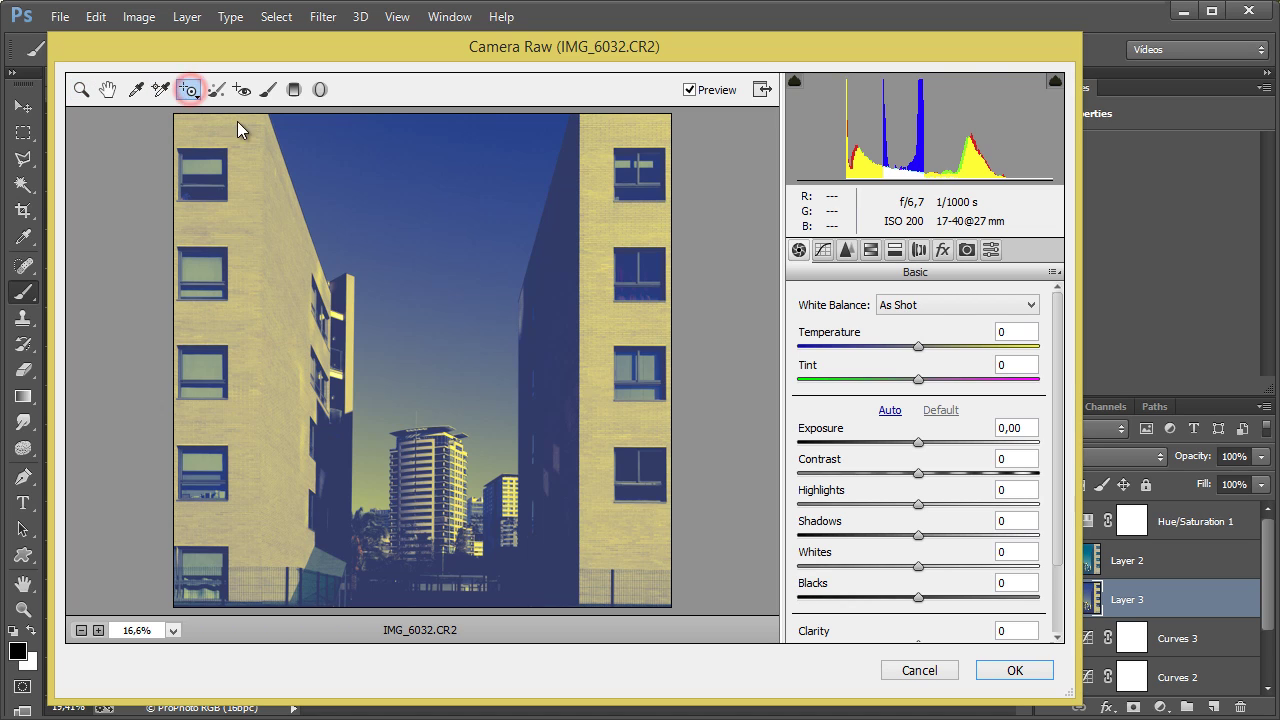
pyautogui.click(189, 92)
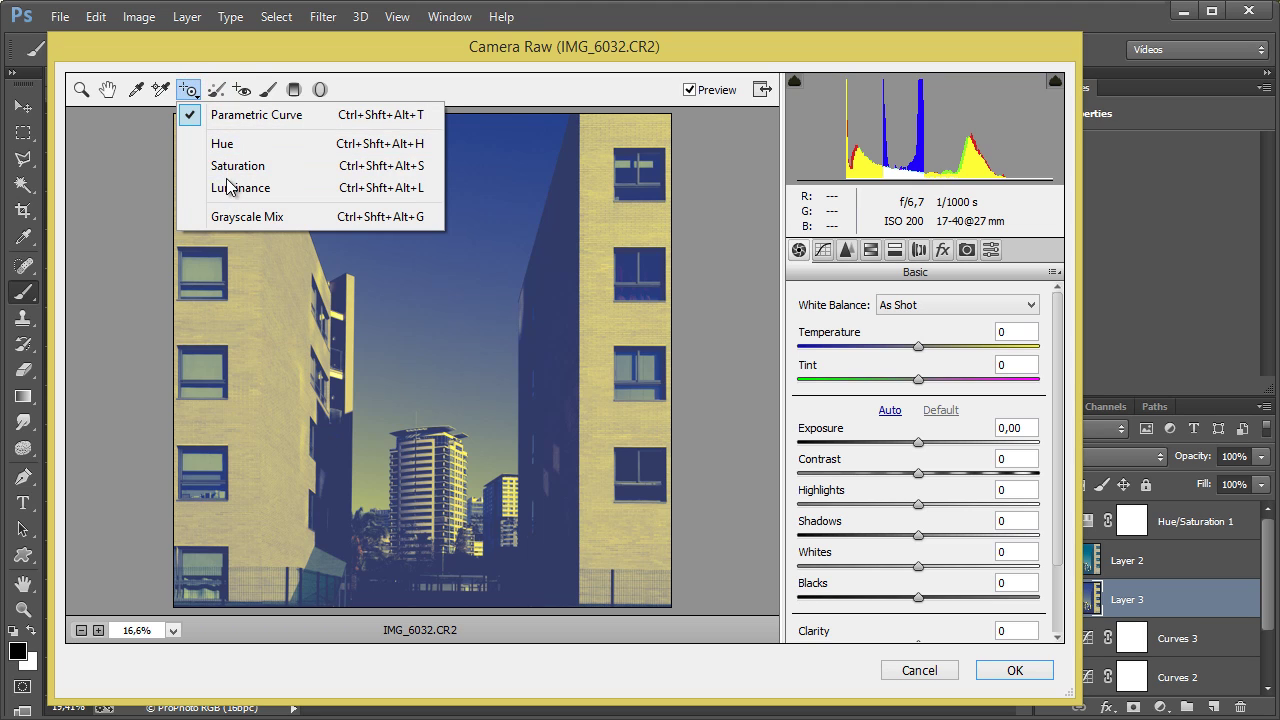
pyautogui.click(870, 250)
pyautogui.click(806, 327)
pyautogui.click(916, 327)
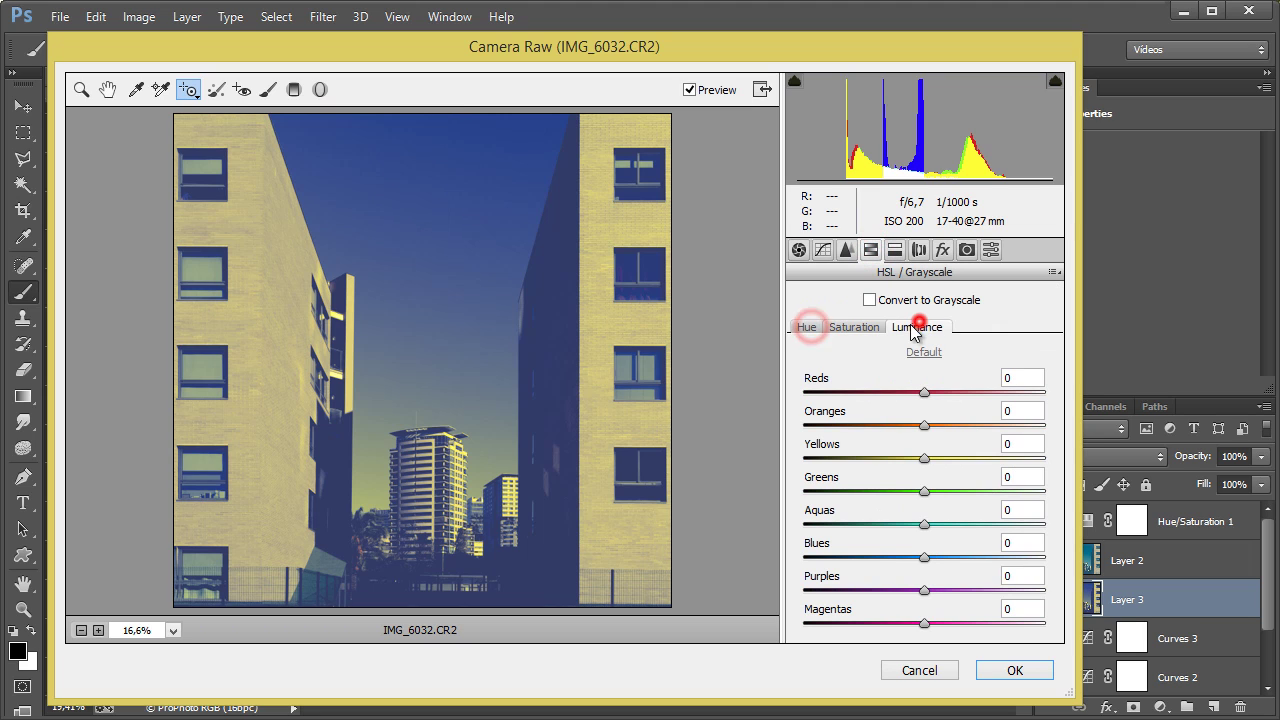
pyautogui.click(808, 327)
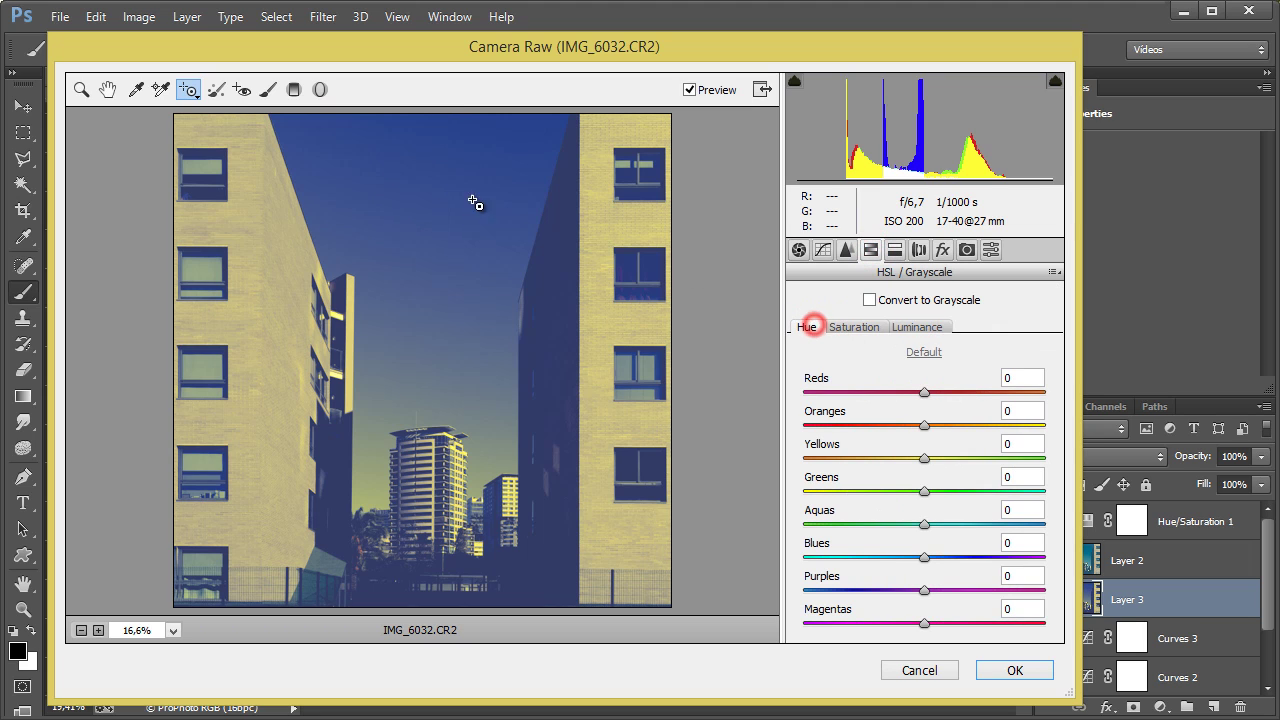
pyautogui.click(188, 90)
pyautogui.click(239, 145)
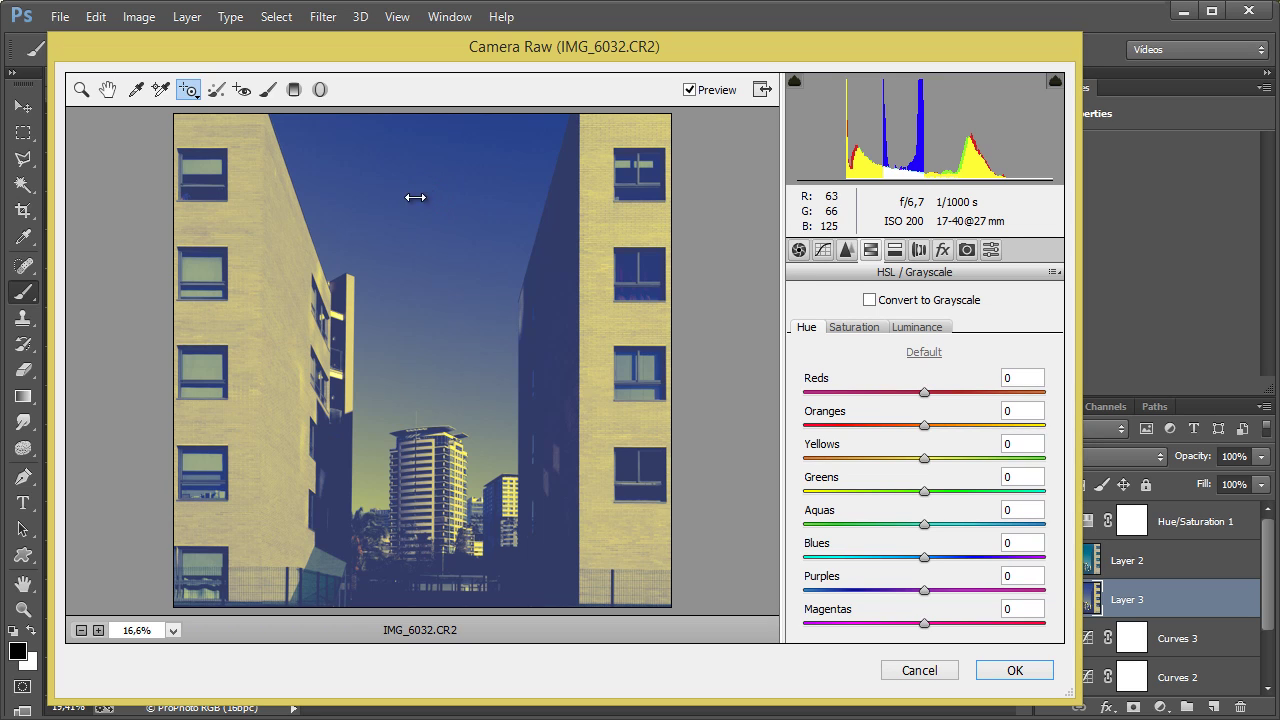
pyautogui.moveTo(415, 197); pyautogui.dragTo(388, 208)
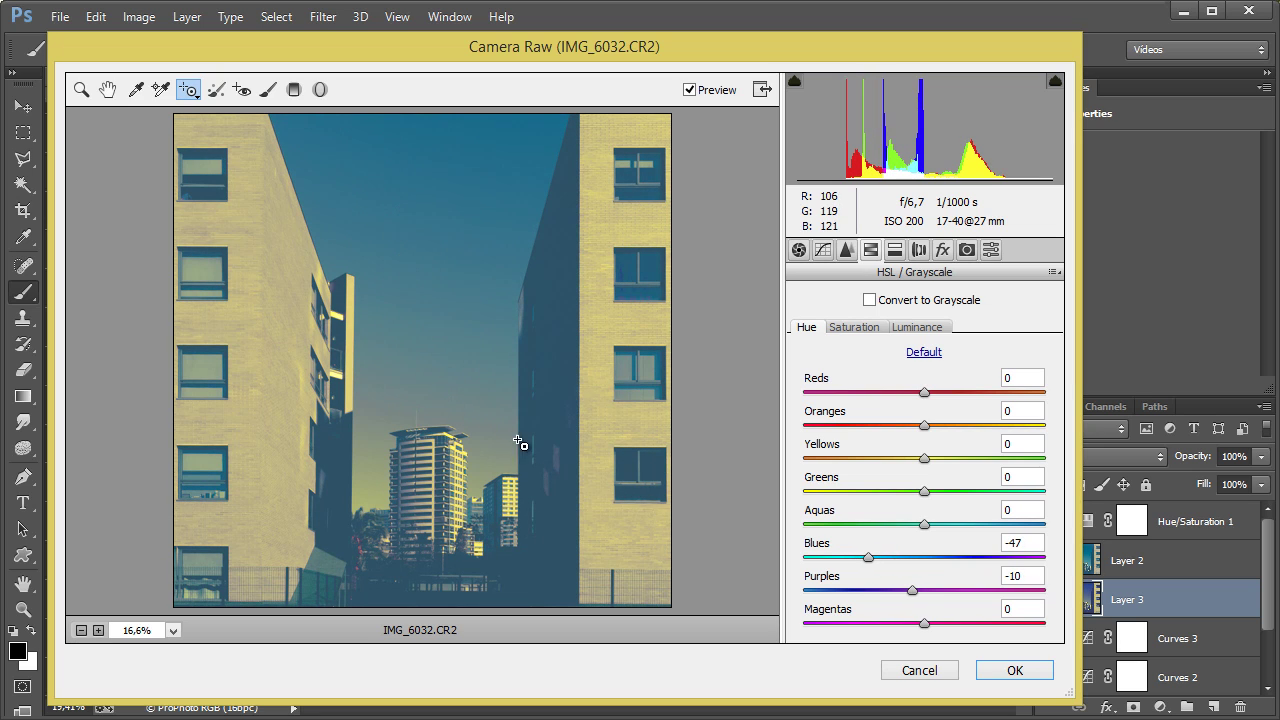
# Strongly boost the saturation of the sky's blues and purples with the Targeted Adjustment tool
pyautogui.click(854, 330)
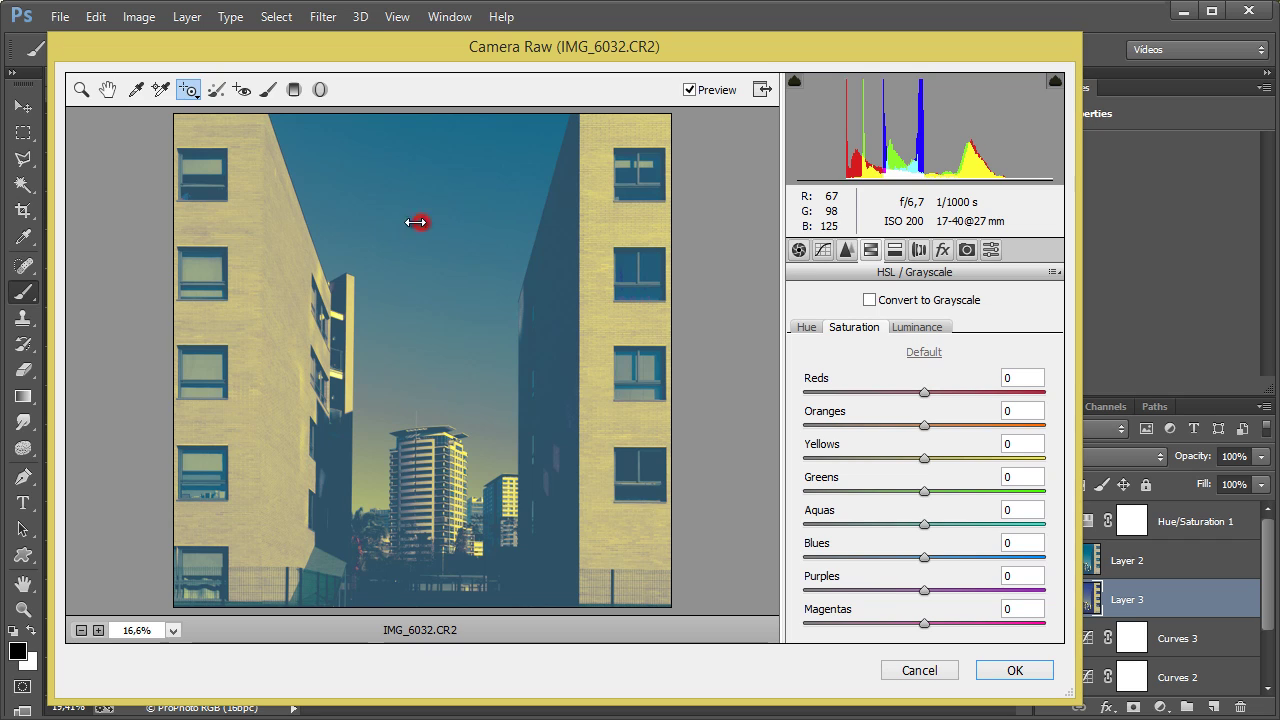
pyautogui.moveTo(417, 217); pyautogui.dragTo(551, 258)
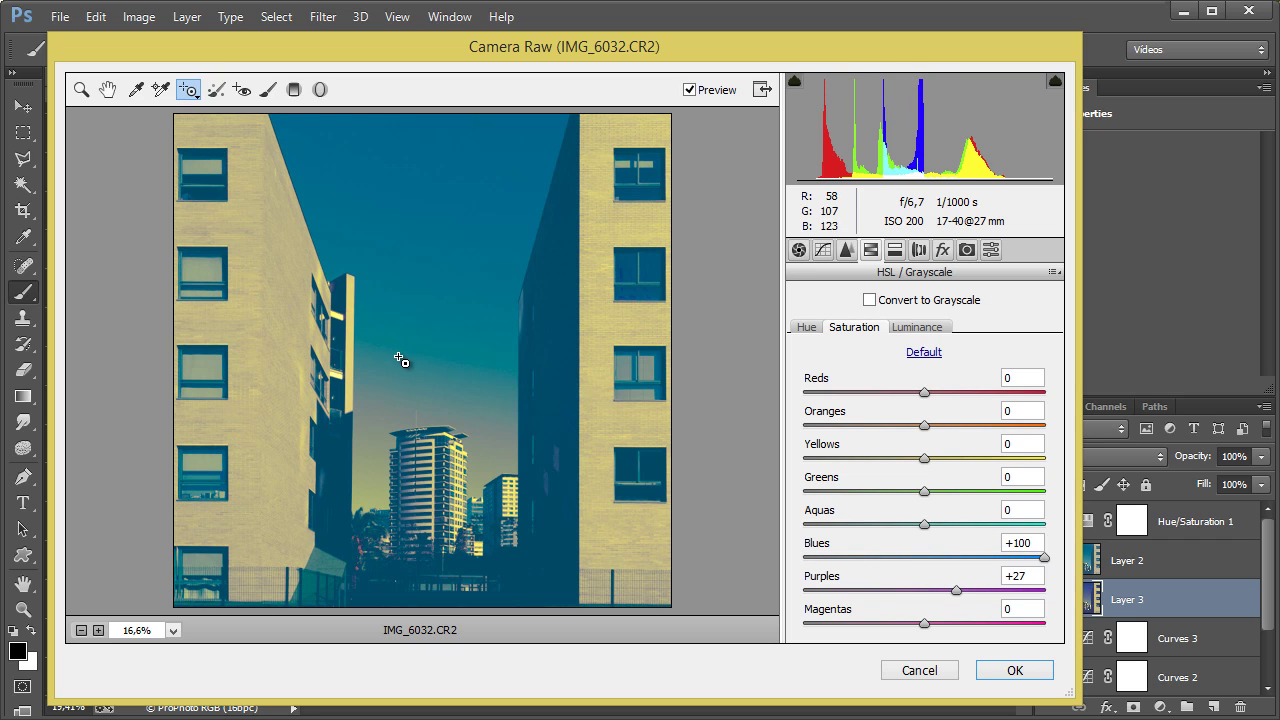
pyautogui.moveTo(466, 217); pyautogui.dragTo(600, 277)
# Try a luminance change on the sky, undo it, and apply the Camera Raw Filter to the stamped layer
pyautogui.click(917, 327)
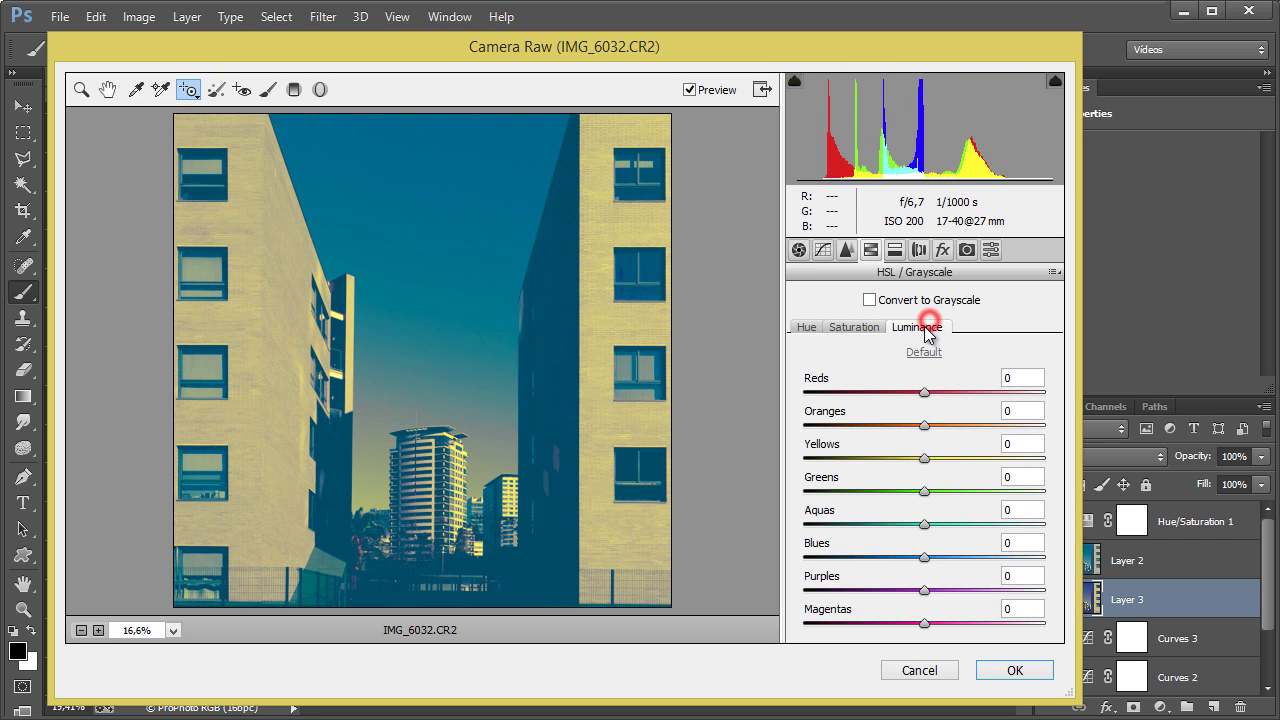
pyautogui.moveTo(452, 231); pyautogui.dragTo(505, 260)
pyautogui.hotkey('ctrl', 'z')
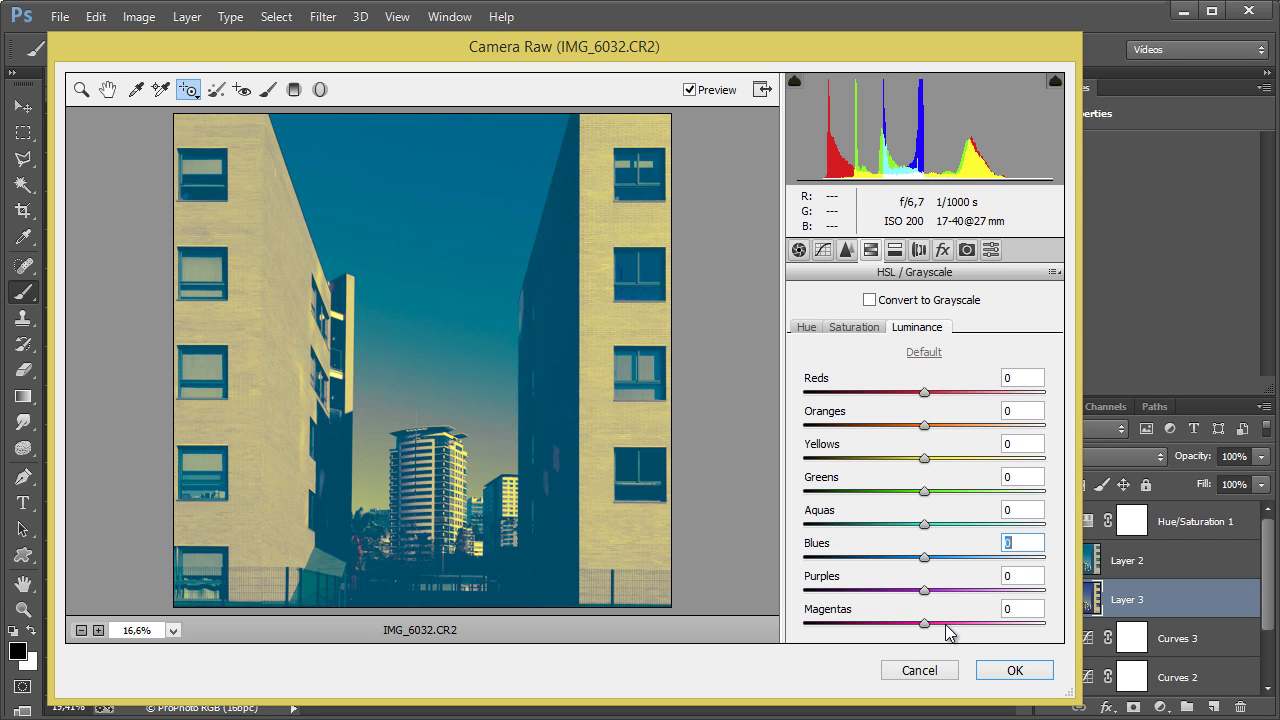
pyautogui.click(1010, 670)
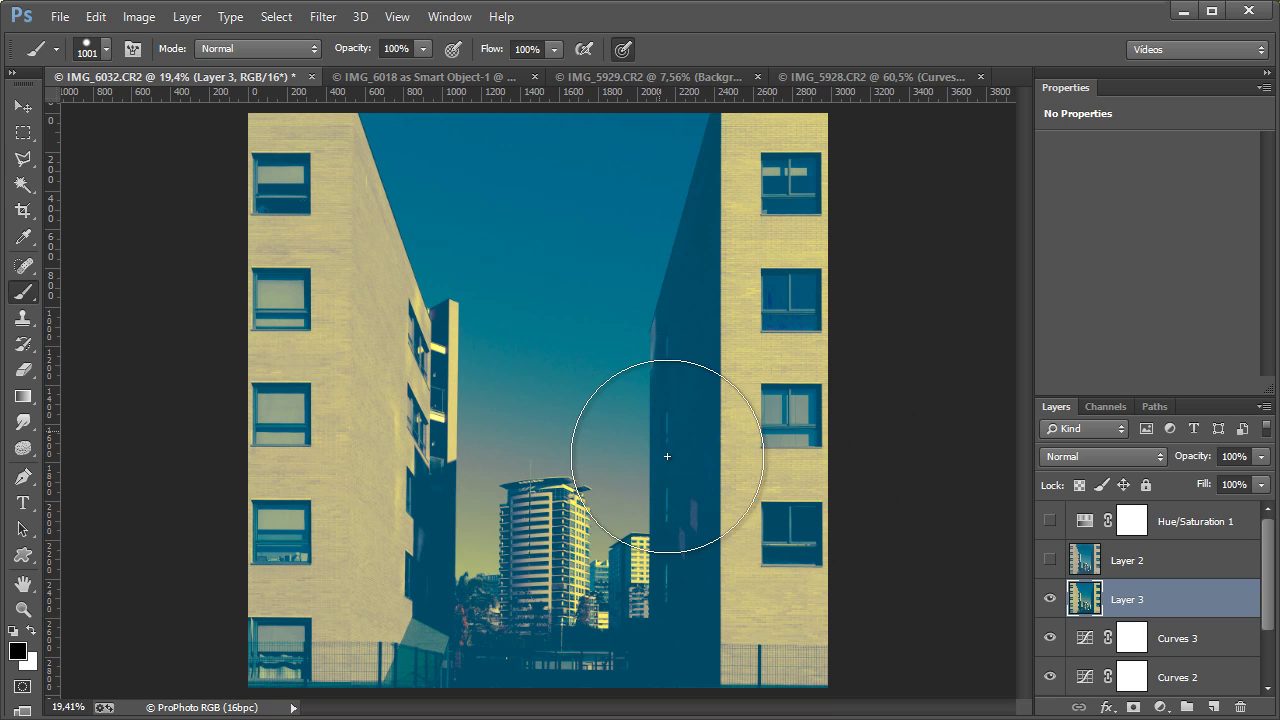
# In the IMG_6018 document, compare the toned version with the original by toggling Layer 1, leaving Layer 1 hidden and the IMG_6018 layer selected
pyautogui.click(455, 78)
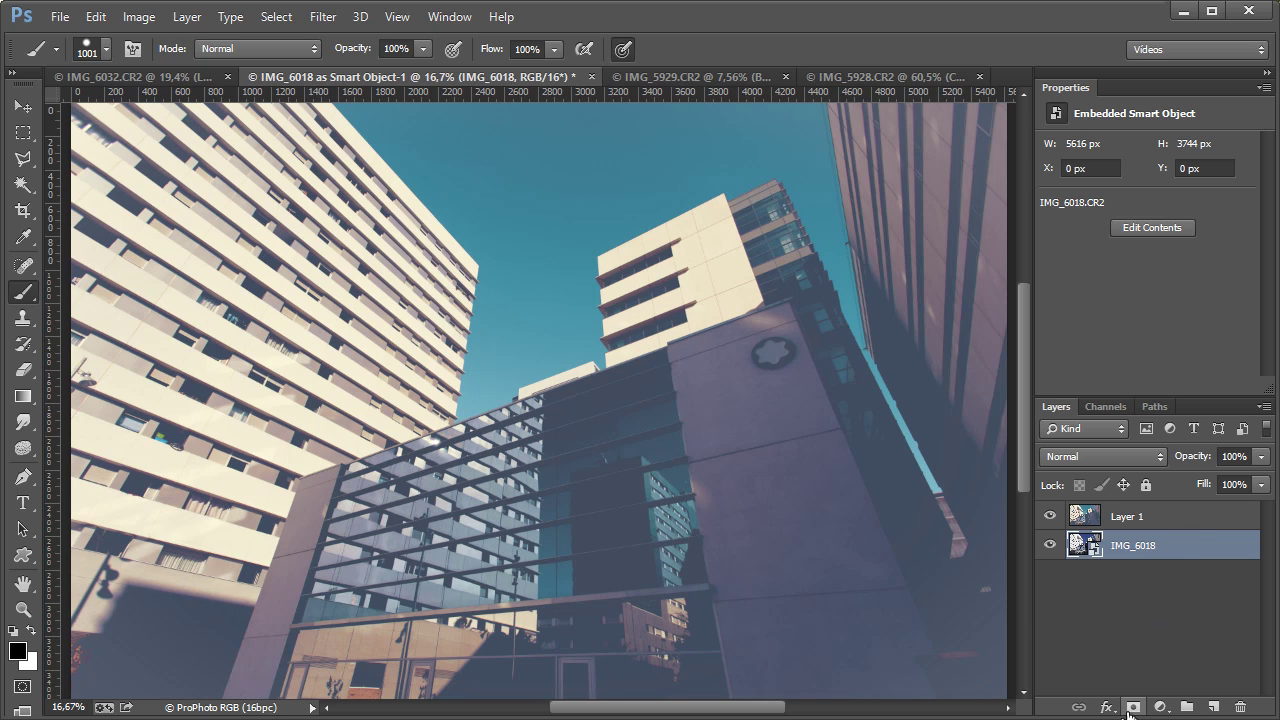
pyautogui.click(1052, 517)
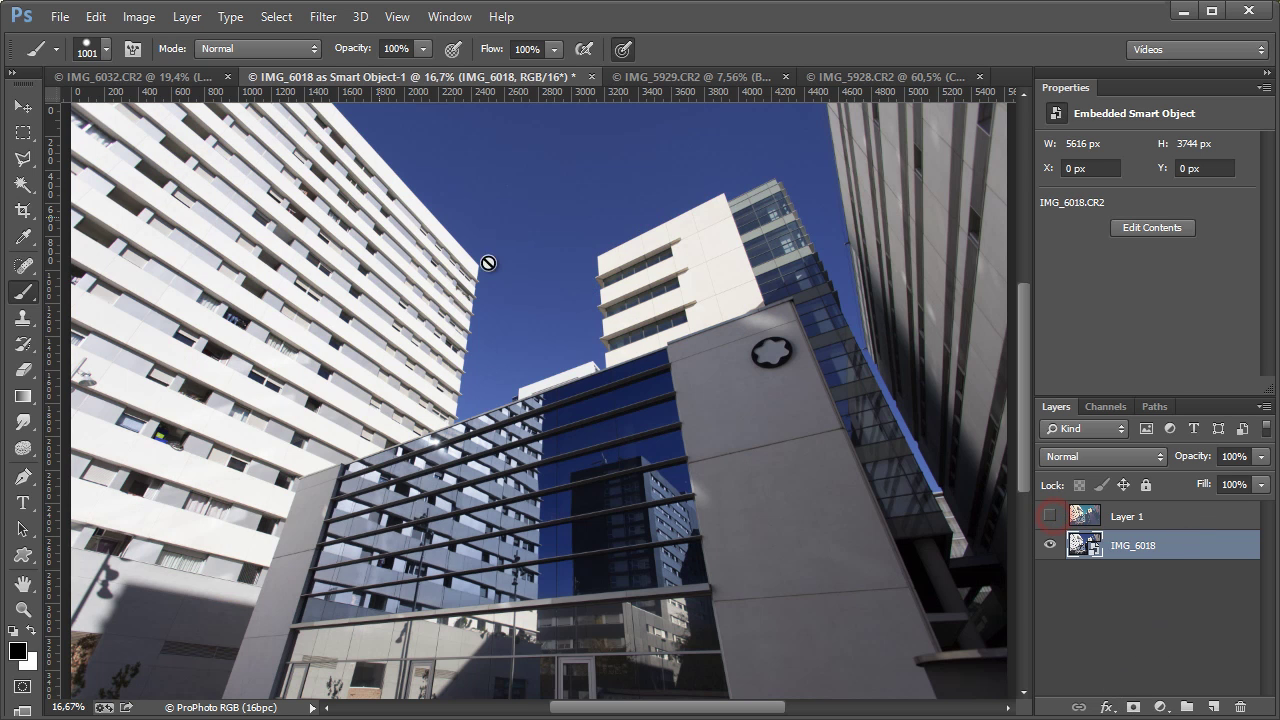
pyautogui.click(1050, 516)
pyautogui.click(1050, 516)
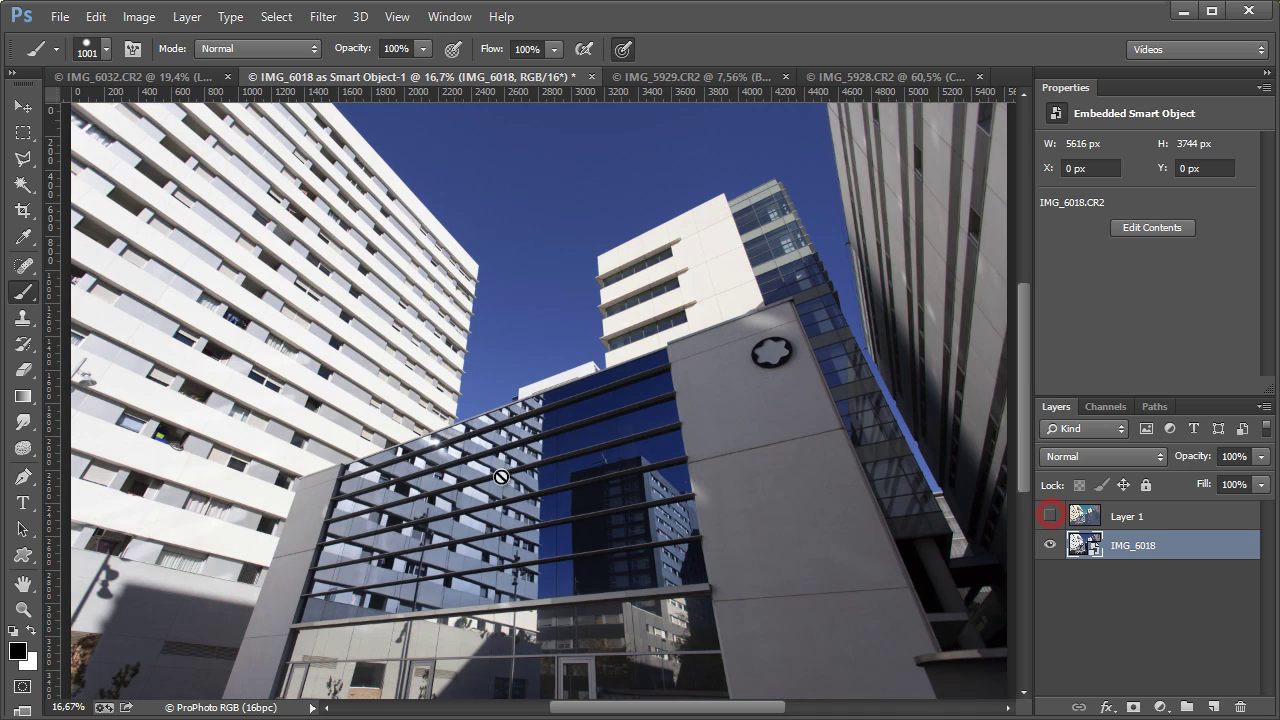
pyautogui.click(1142, 543)
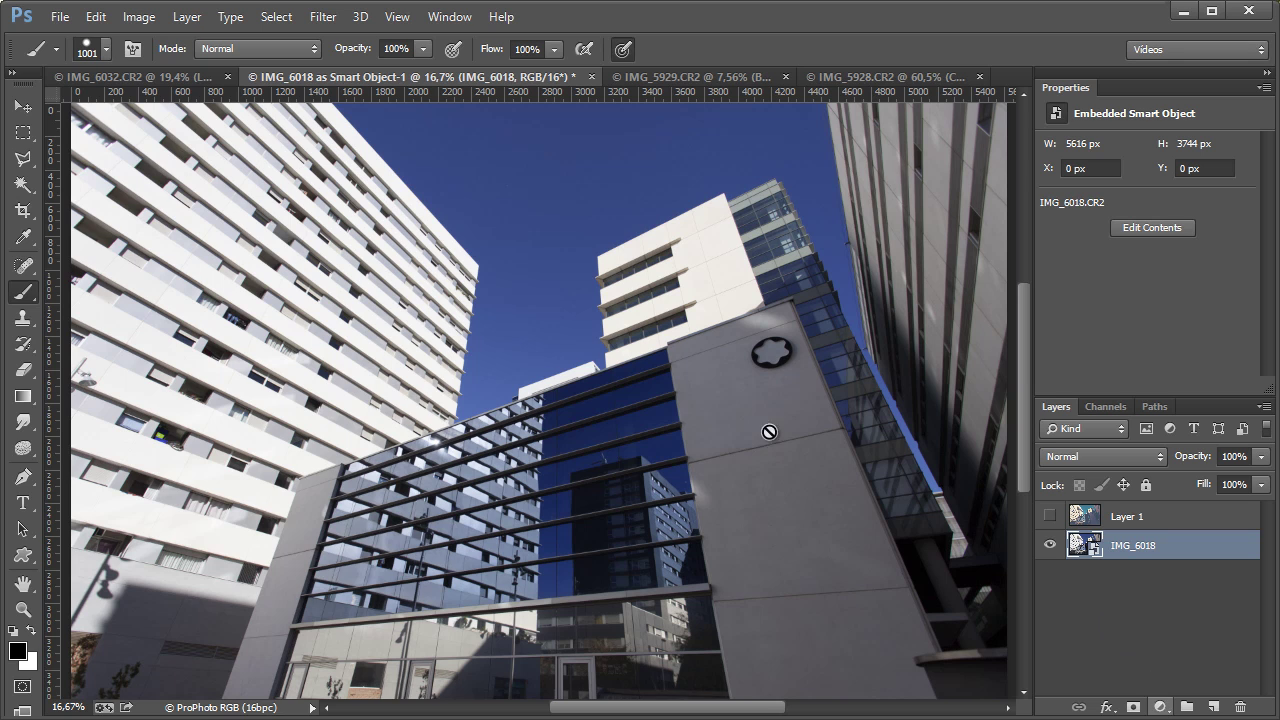
# Review the Curves 1 and Curves 2 adjustments in the IMG_6032 document, including the channel choices, and return to IMG_6018
pyautogui.click(116, 77)
pyautogui.scroll(-2, 1180, 650)
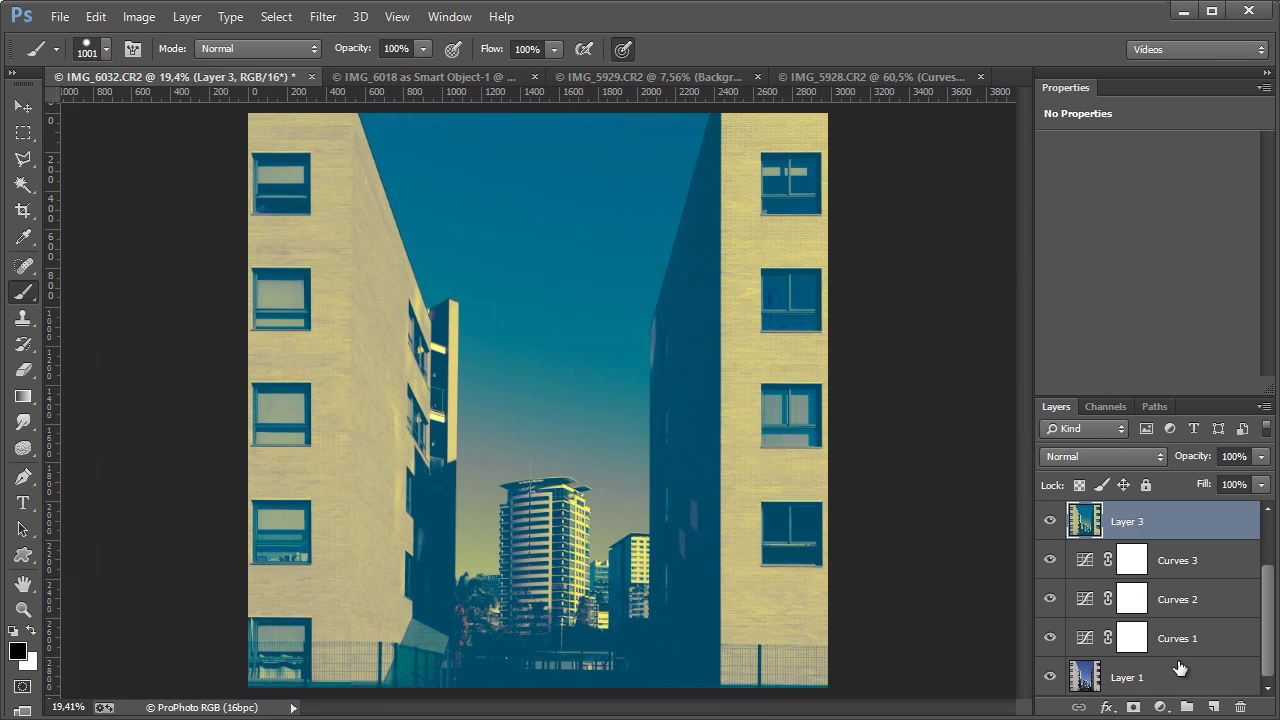
pyautogui.click(1177, 637)
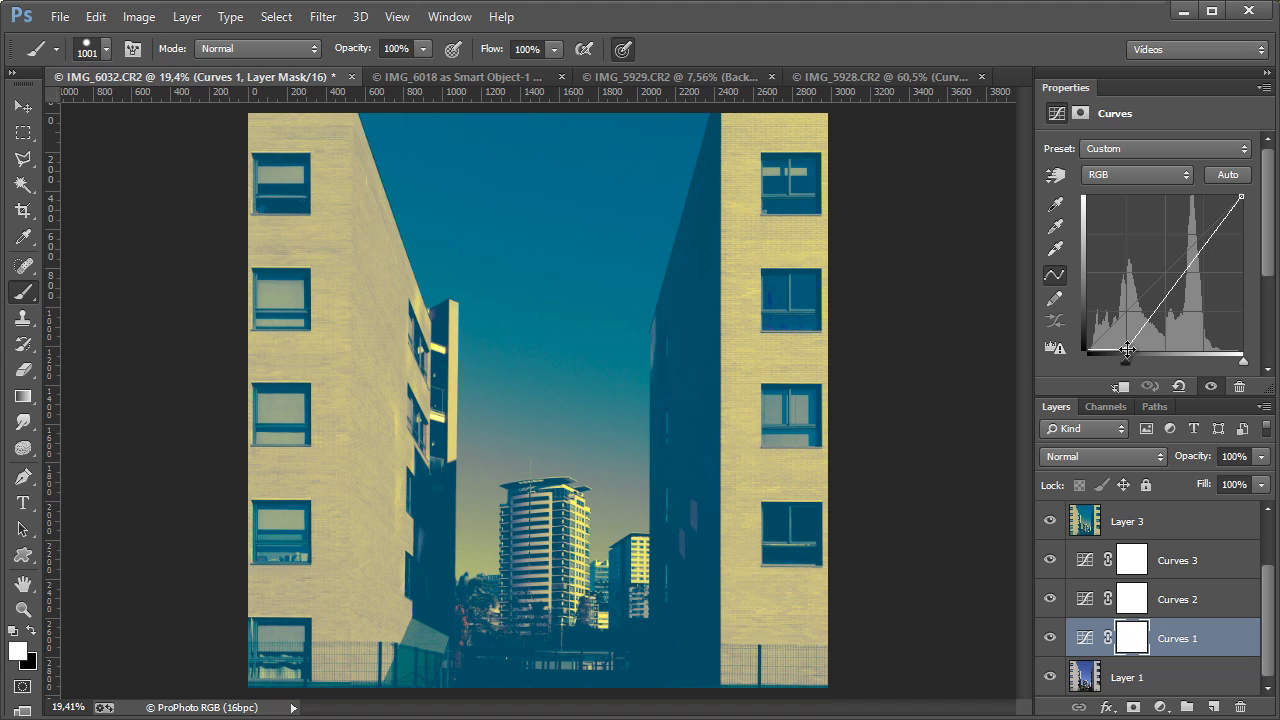
pyautogui.click(1176, 598)
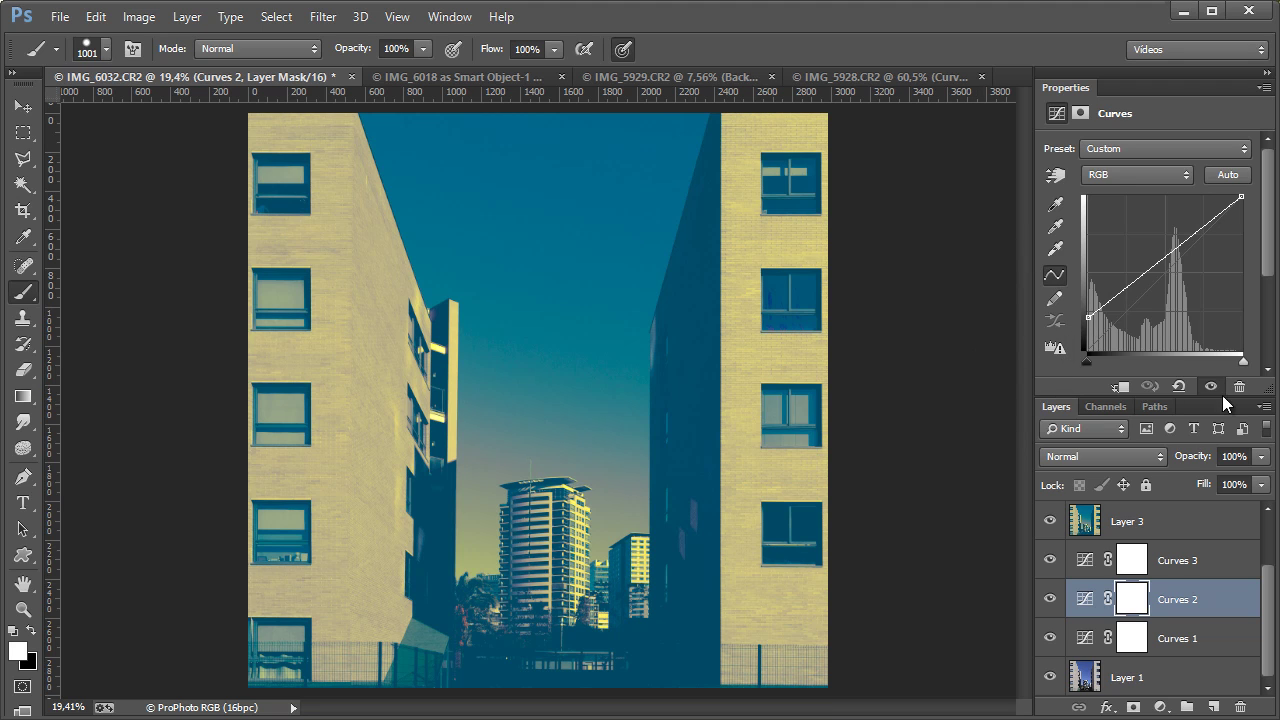
pyautogui.click(1130, 184)
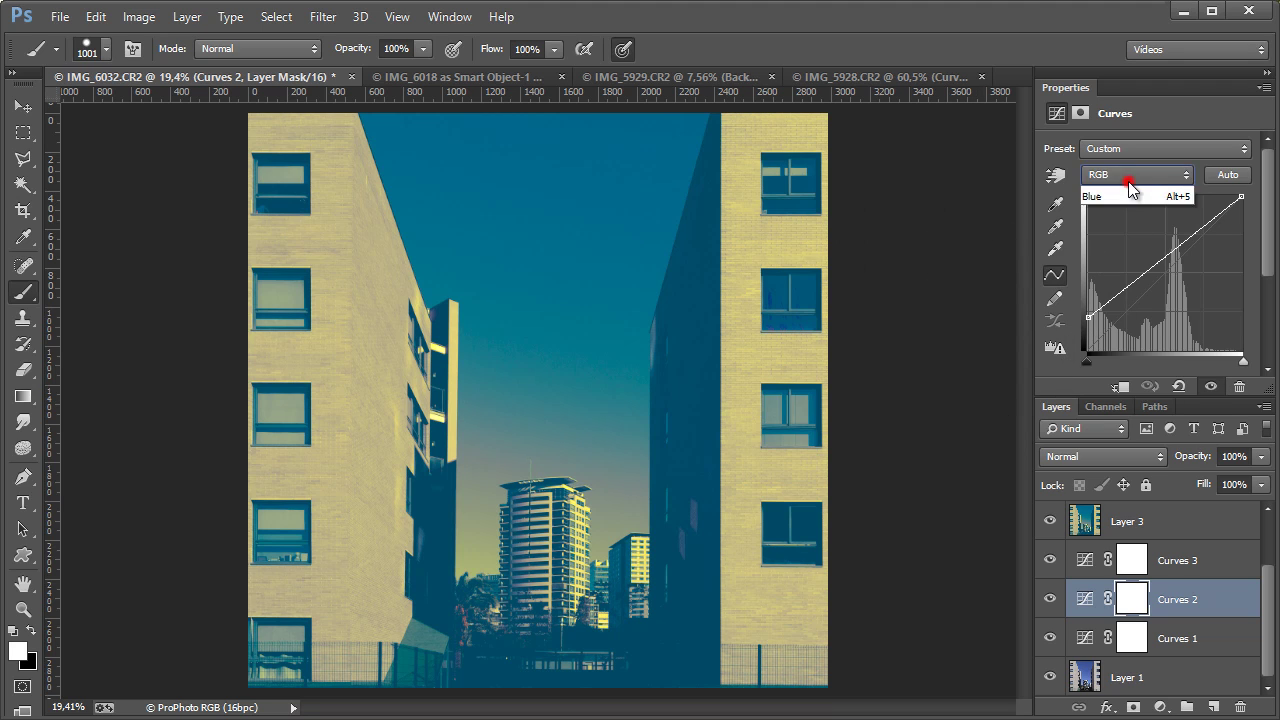
pyautogui.click(450, 78)
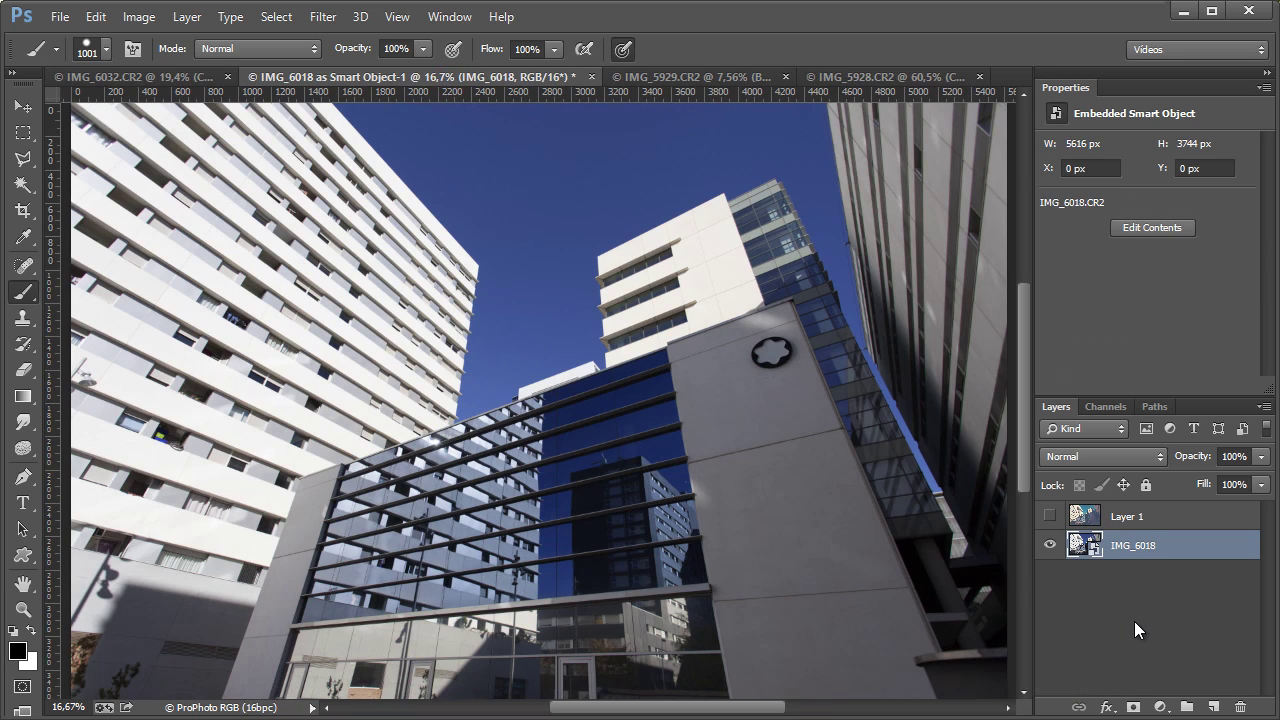
# Add a Levels adjustment layer above the IMG_6018 layer and enlarge the area showing its settings
pyautogui.click(1160, 707)
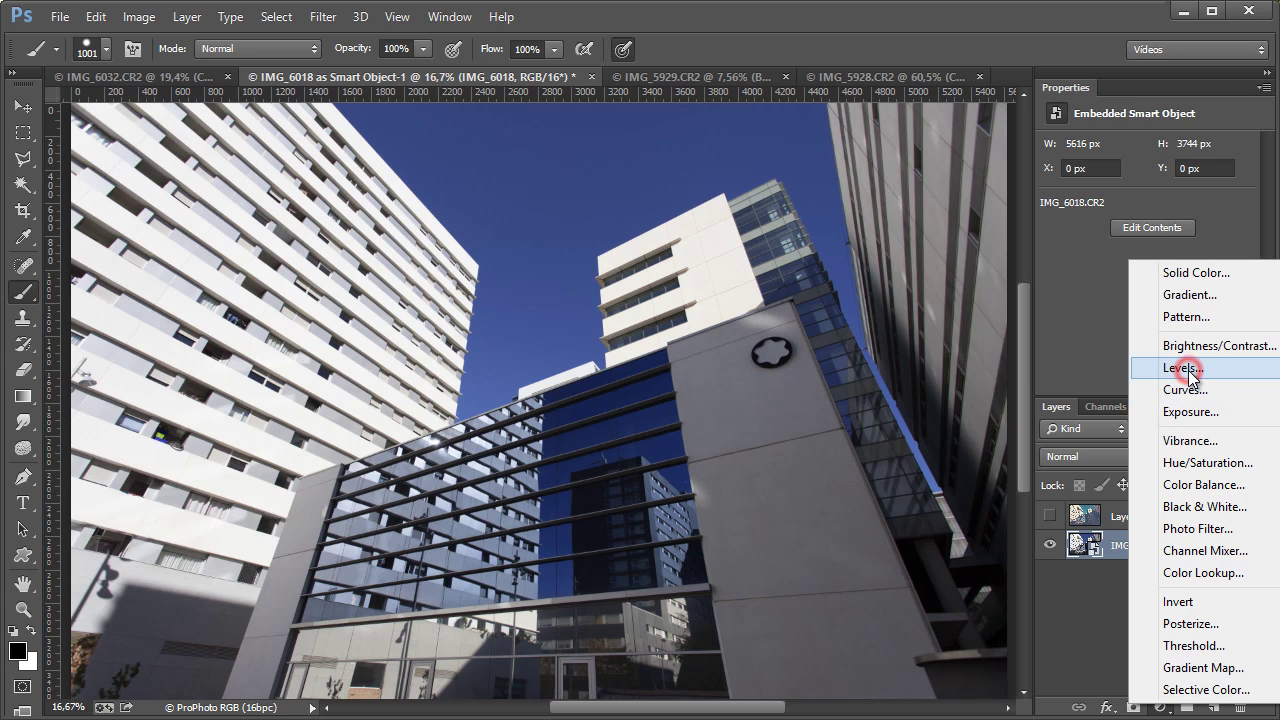
pyautogui.click(1182, 367)
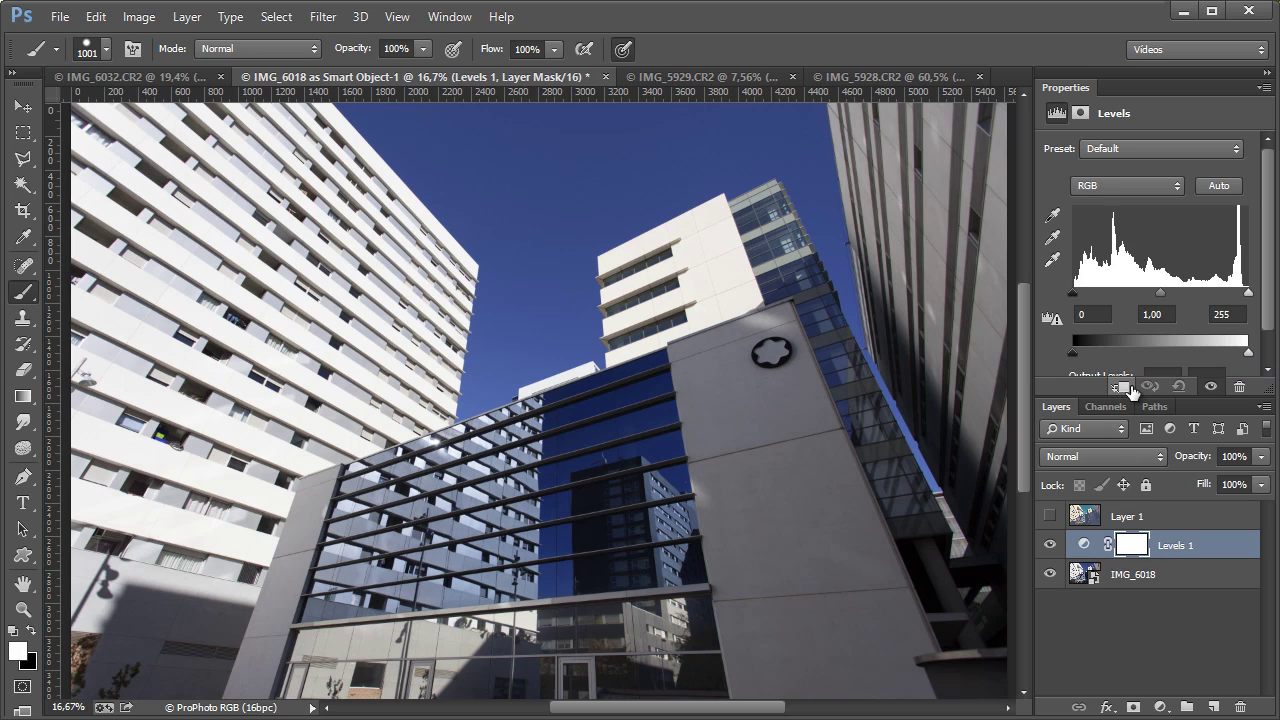
pyautogui.moveTo(1122, 398); pyautogui.dragTo(1123, 461)
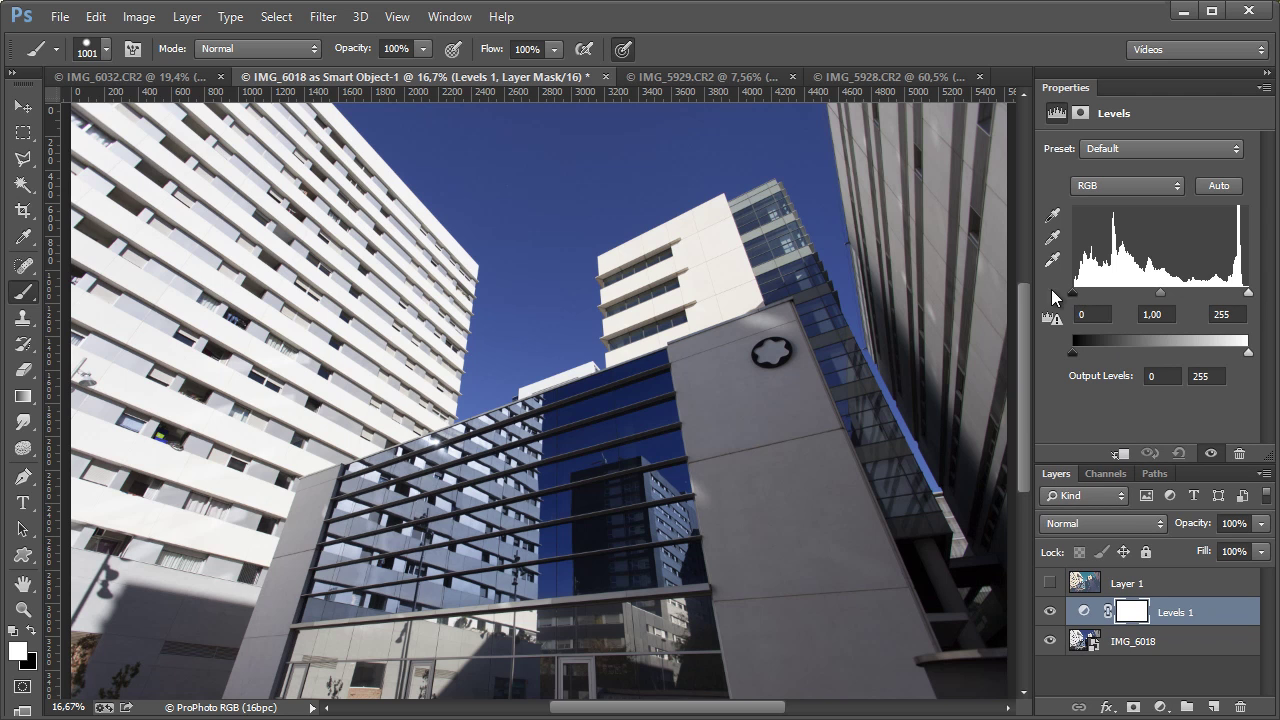
# Try the black and white input and output sliders of Levels 1, keeping both ranges at 0 to 255
pyautogui.moveTo(1083, 298)
pyautogui.mouseDown()
pyautogui.moveTo(1143, 297)
pyautogui.moveTo(1072, 295)
pyautogui.mouseUp()
pyautogui.moveTo(1248, 295); pyautogui.dragTo(1275, 300)
pyautogui.moveTo(1071, 351); pyautogui.dragTo(1121, 354)
pyautogui.moveTo(1089, 355); pyautogui.dragTo(1072, 355)
pyautogui.moveTo(1248, 357); pyautogui.dragTo(1250, 355)
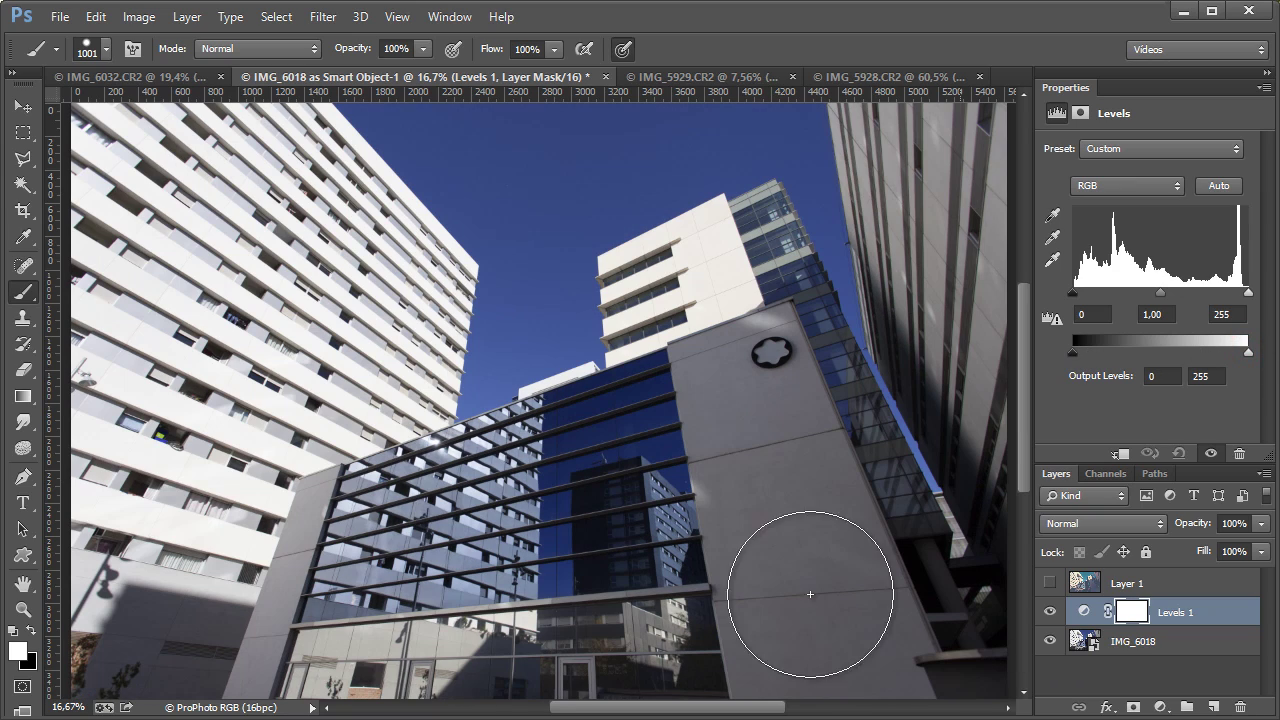
# Add a Curves adjustment layer above Levels 1 and demonstrate the black and white input sliders of Levels 1 for comparison
pyautogui.click(1160, 707)
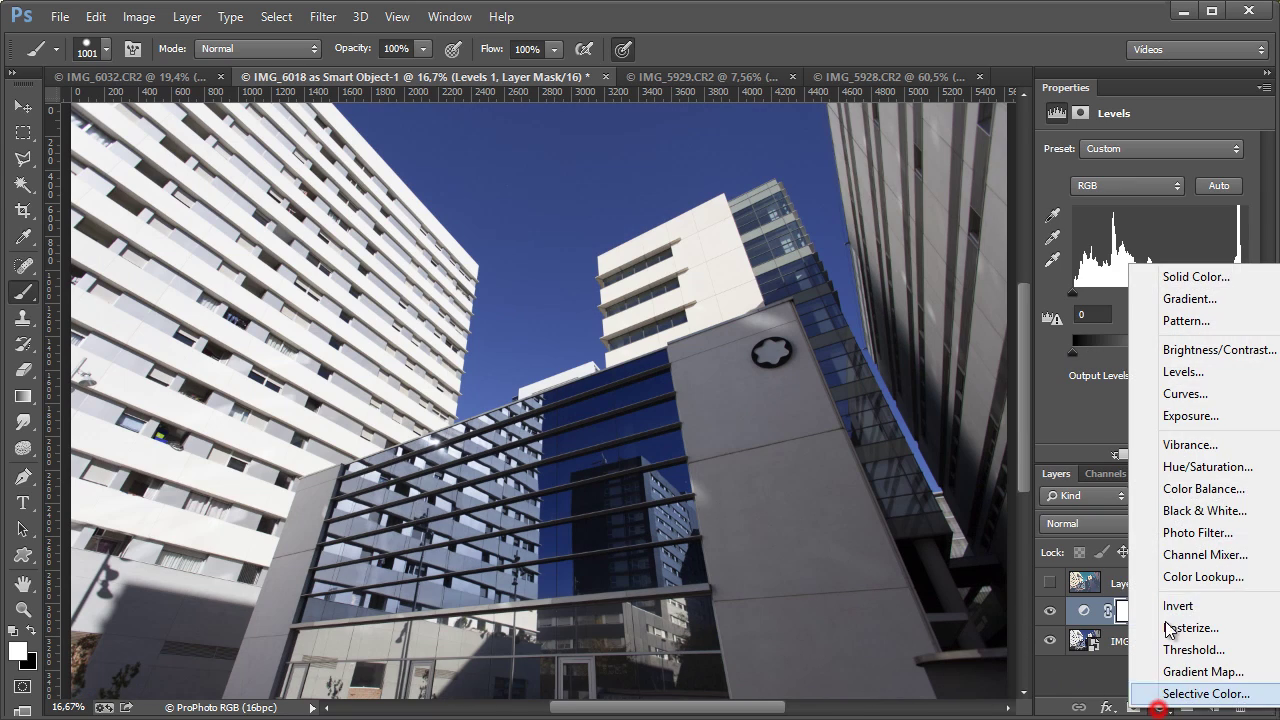
pyautogui.click(1200, 395)
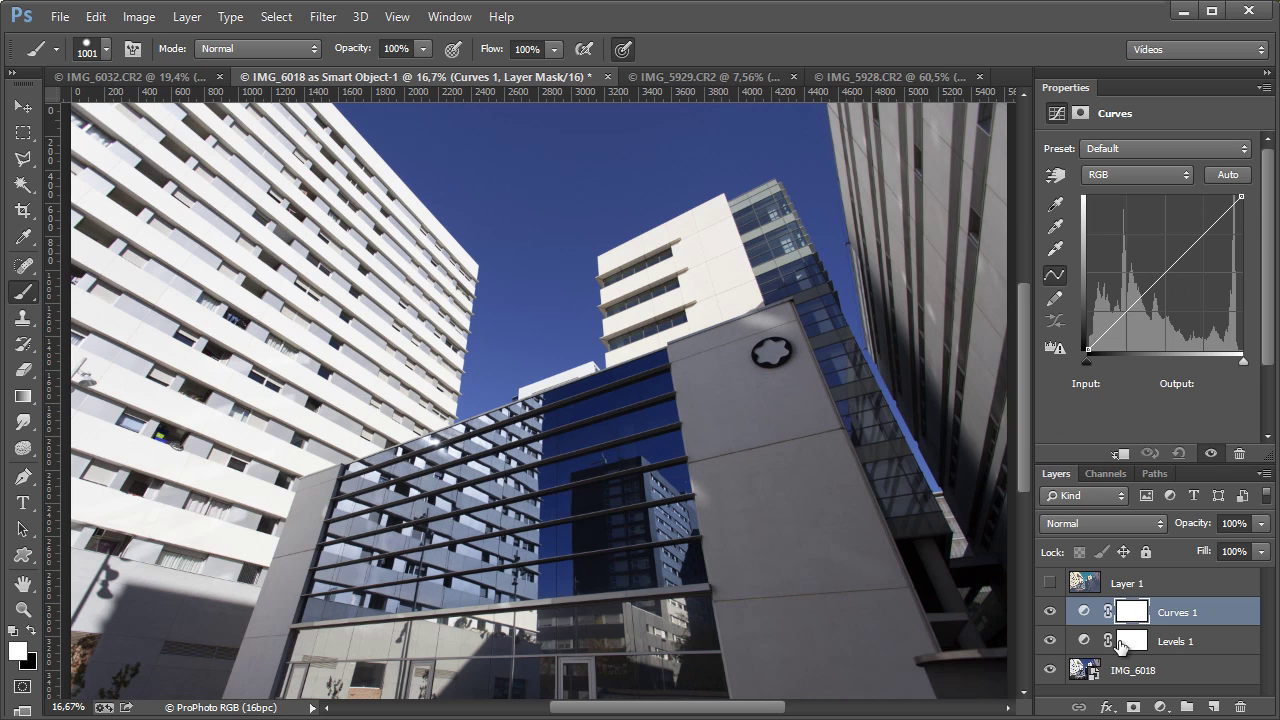
pyautogui.click(1088, 645)
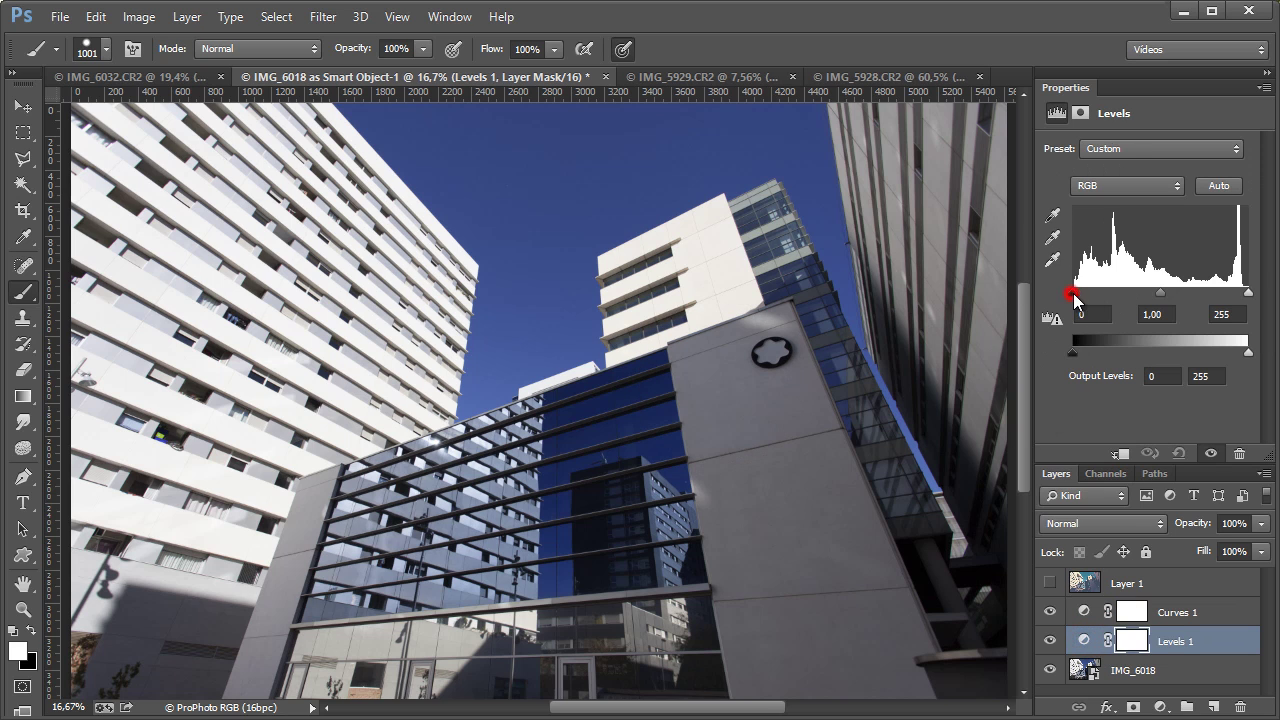
pyautogui.moveTo(1074, 297)
pyautogui.mouseDown()
pyautogui.moveTo(1123, 300)
pyautogui.moveTo(1074, 298)
pyautogui.mouseUp()
pyautogui.moveTo(1248, 296)
pyautogui.mouseDown()
pyautogui.moveTo(1186, 298)
pyautogui.moveTo(1266, 296)
pyautogui.mouseUp()
# Try the black and white point sliders and the white end point of Curves 1, keeping the curve straight
pyautogui.click(1088, 614)
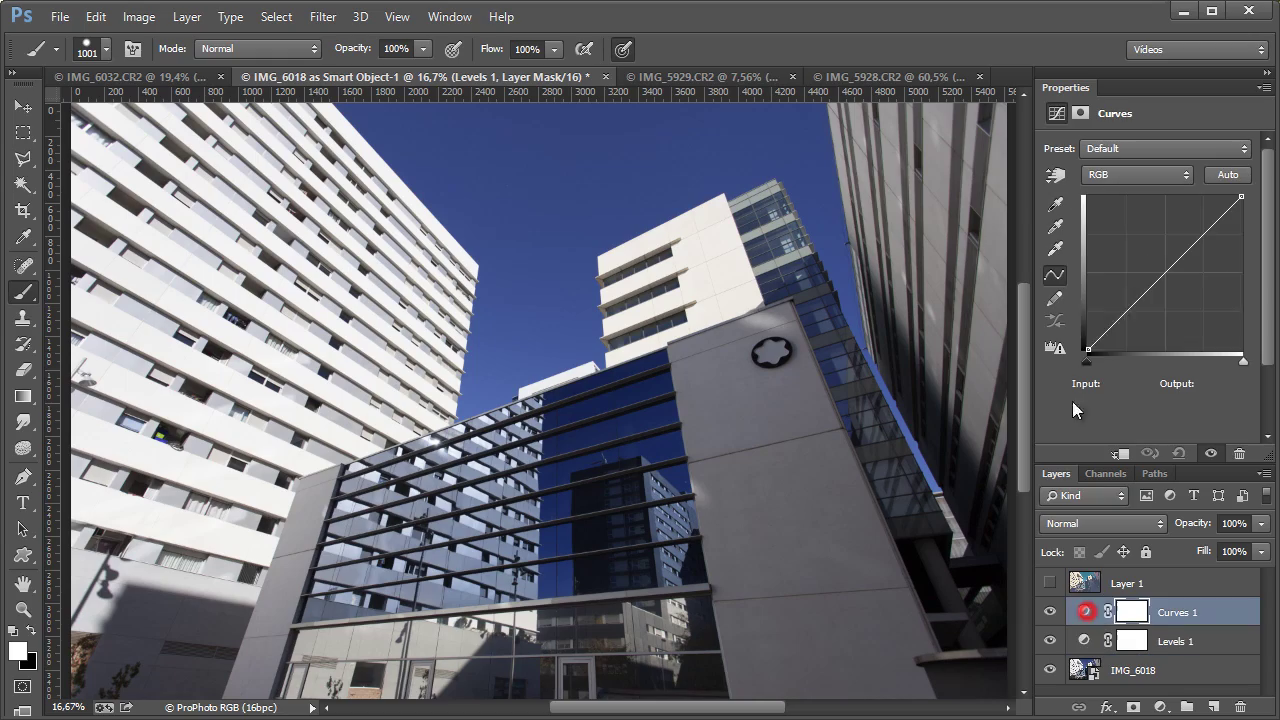
pyautogui.click(1087, 360)
pyautogui.moveTo(1086, 362); pyautogui.dragTo(1049, 389)
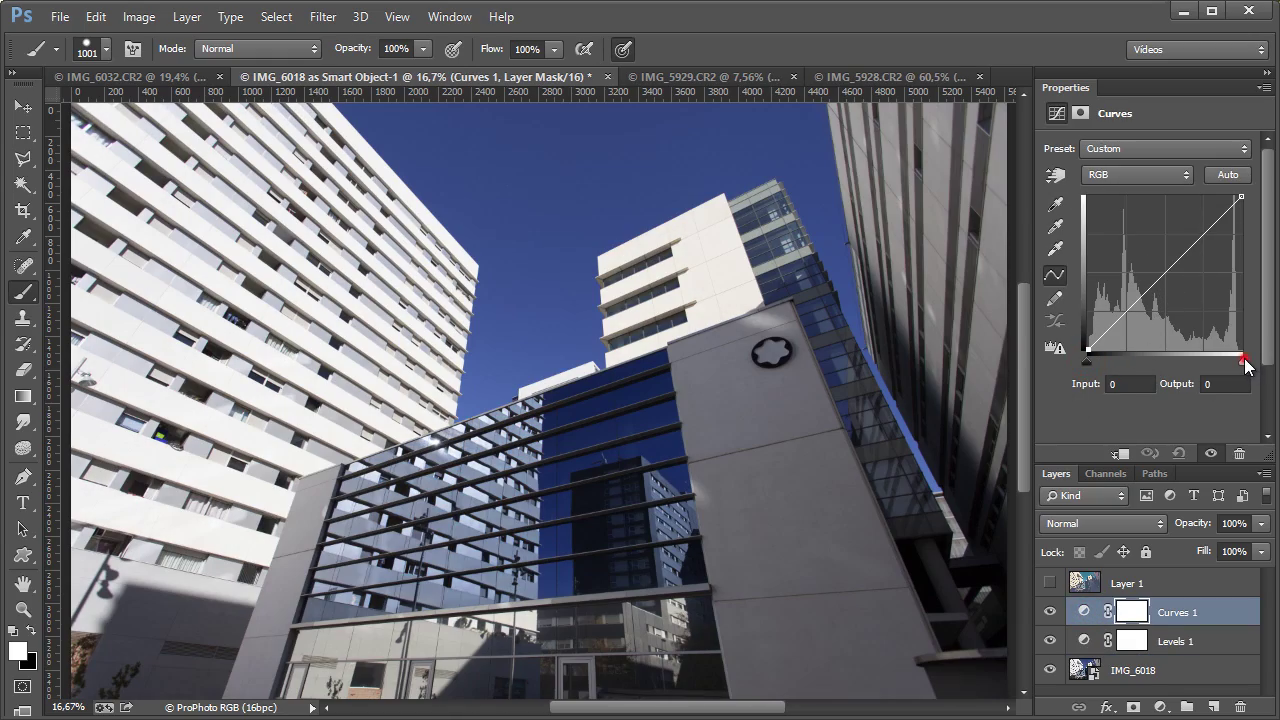
pyautogui.moveTo(1247, 362)
pyautogui.mouseDown()
pyautogui.moveTo(1200, 362)
pyautogui.moveTo(1244, 362)
pyautogui.mouseUp()
pyautogui.moveTo(1240, 198)
pyautogui.mouseDown()
pyautogui.moveTo(1205, 197)
pyautogui.moveTo(1240, 198)
pyautogui.mouseUp()
# Try a midtone input value of 1.05 in Levels 1
pyautogui.click(1090, 642)
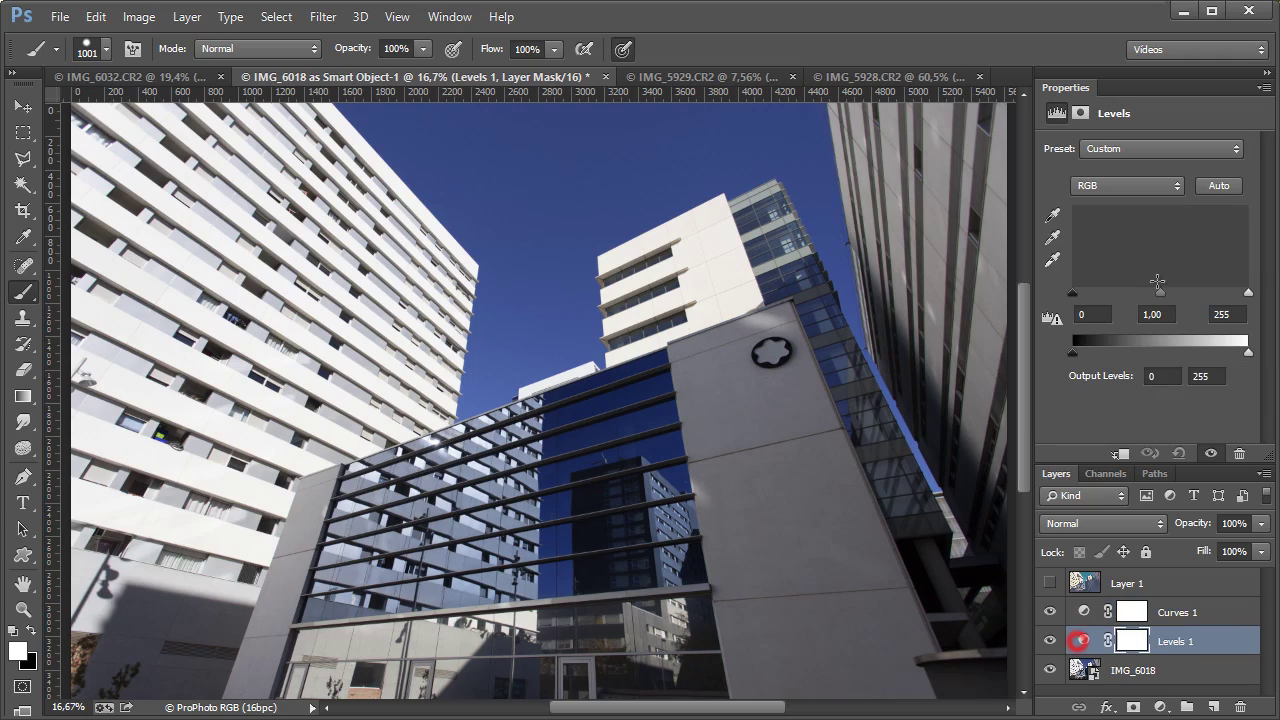
pyautogui.moveTo(1165, 295)
pyautogui.mouseDown()
pyautogui.moveTo(1152, 292)
pyautogui.moveTo(1190, 292)
pyautogui.moveTo(1160, 295)
pyautogui.mouseUp()
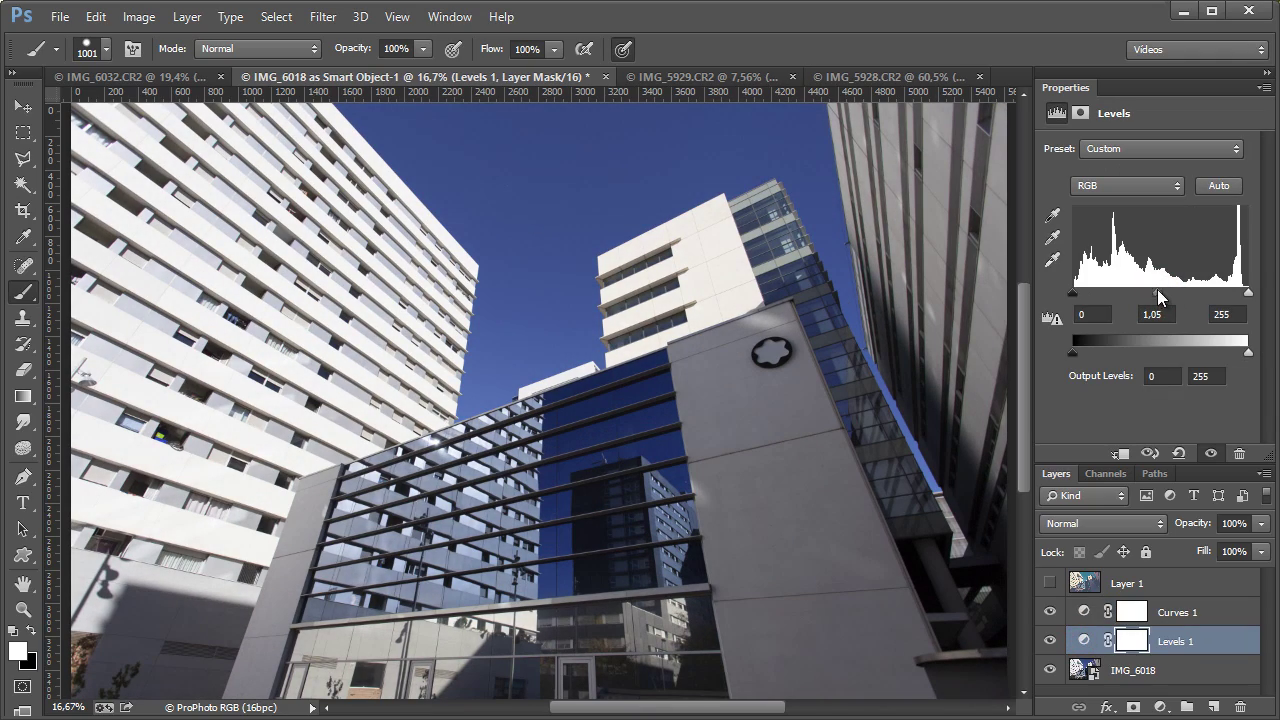
pyautogui.click(1160, 313)
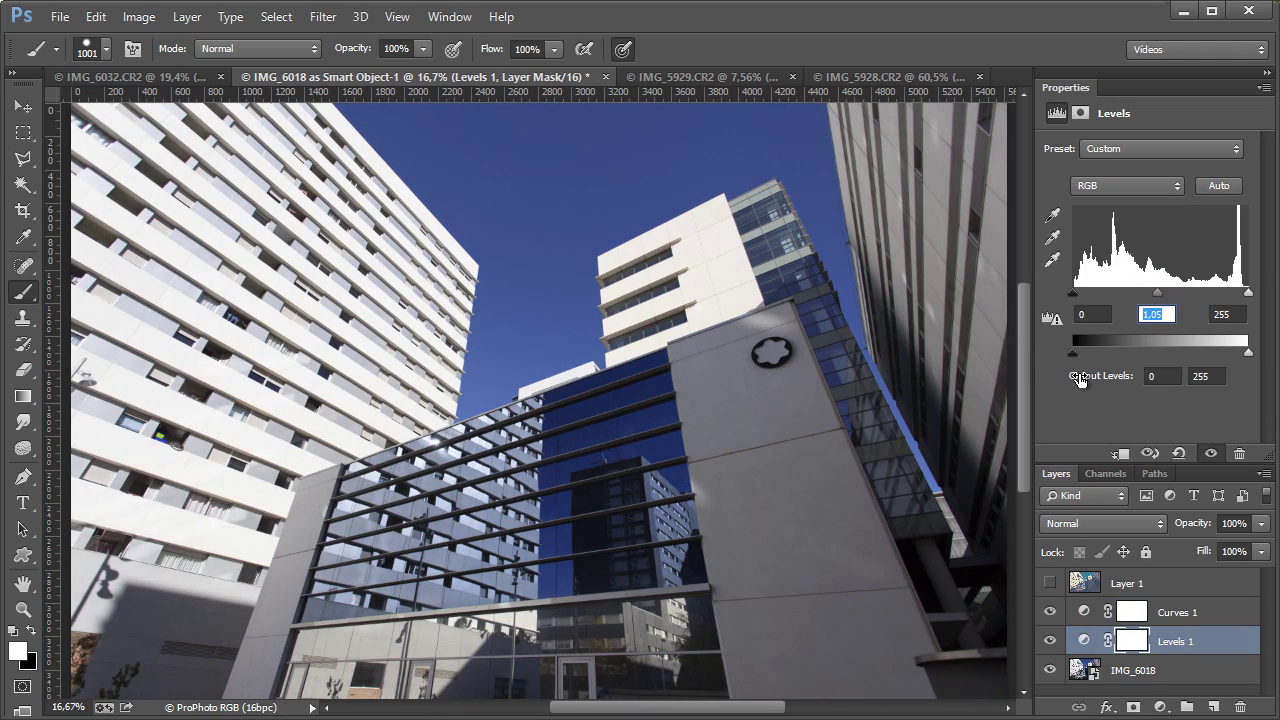
# Try bending the RGB curve in Curves 1 with a midtone point at input 160, output 108, and undo the bend to a straight line
pyautogui.click(1090, 614)
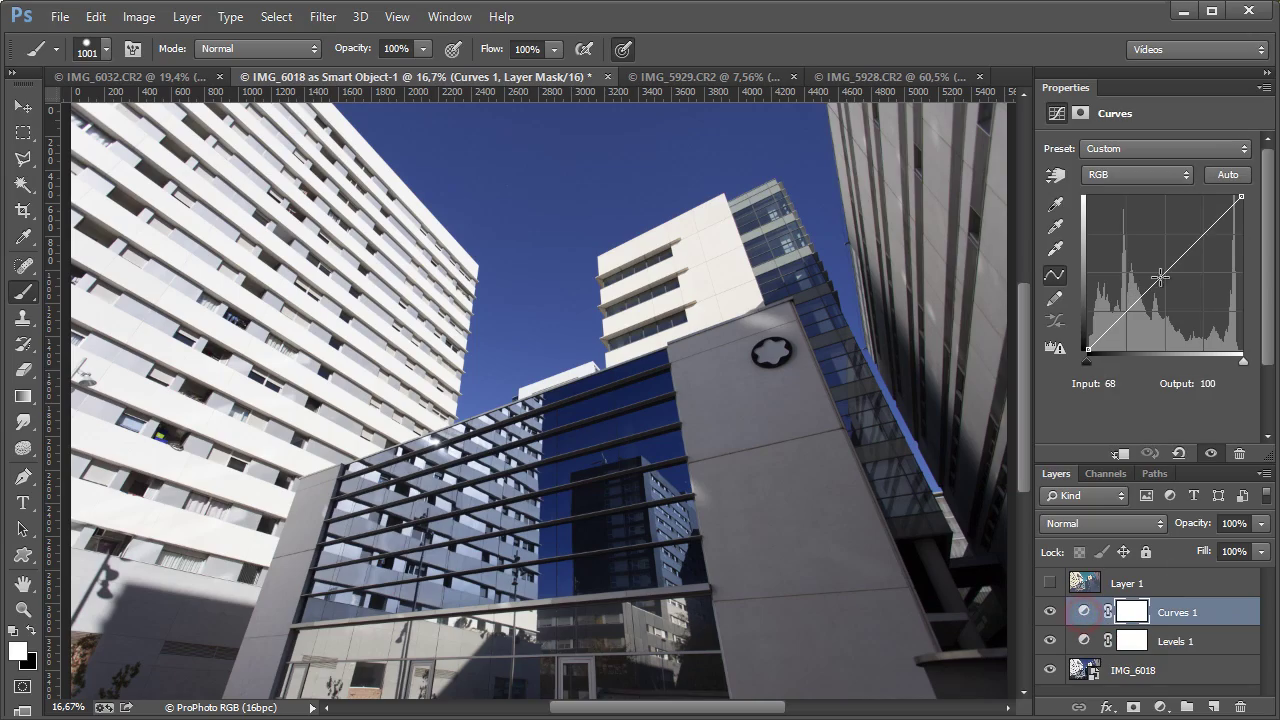
pyautogui.moveTo(1162, 268)
pyautogui.mouseDown()
pyautogui.moveTo(1155, 255)
pyautogui.moveTo(1181, 278)
pyautogui.mouseUp()
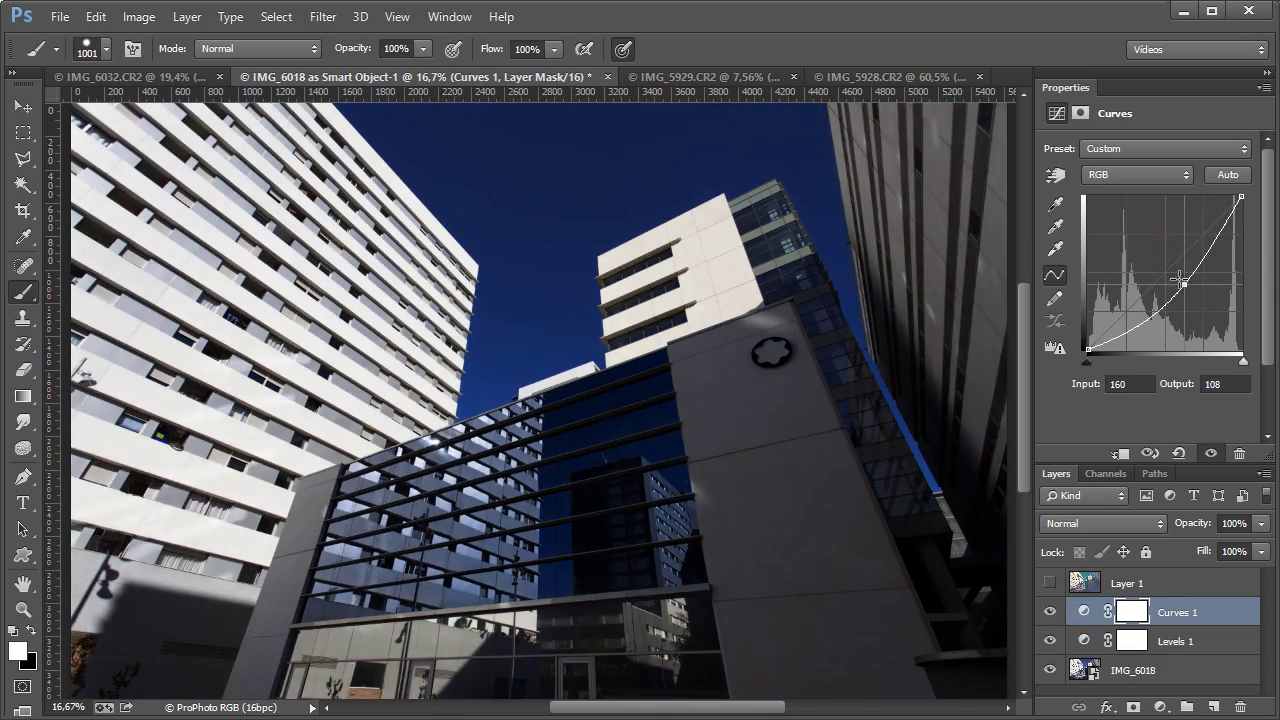
pyautogui.hotkey('ctrl', 'z')
pyautogui.hotkey('ctrl', 'z')
pyautogui.hotkey('ctrl', 'z')
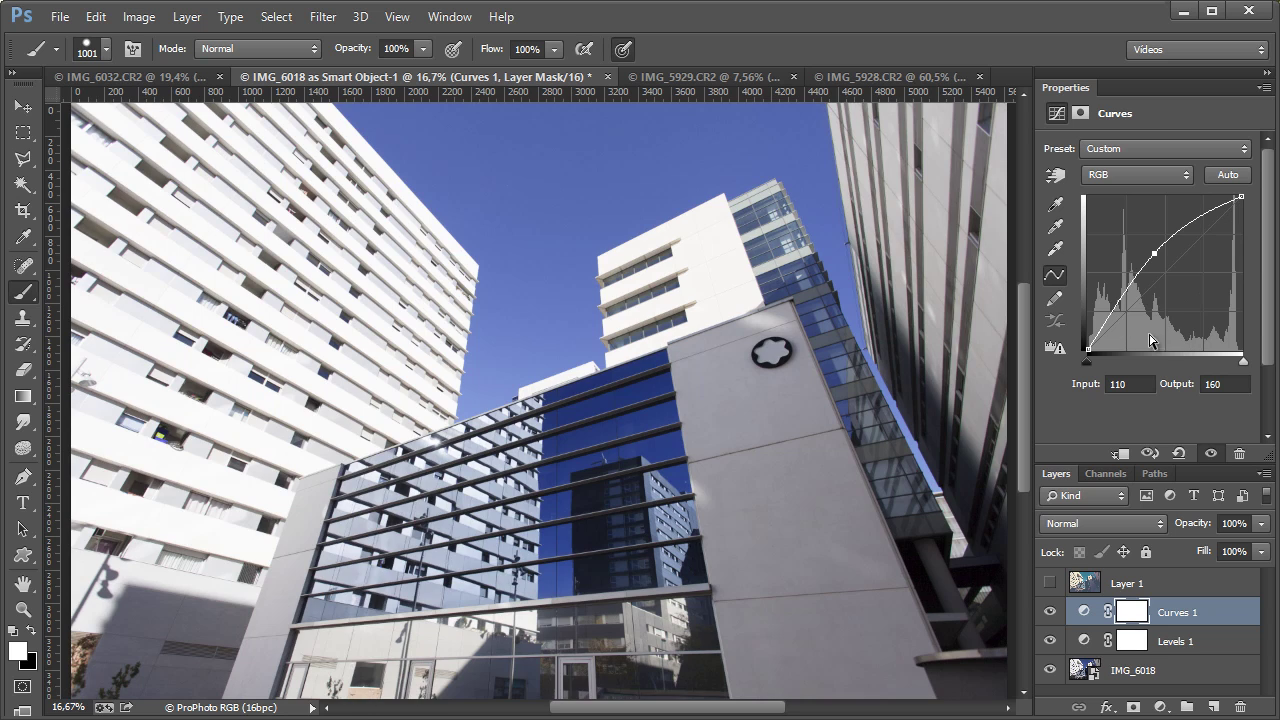
pyautogui.keyDown('ctrl'); pyautogui.click(1155, 253); pyautogui.keyUp('ctrl')
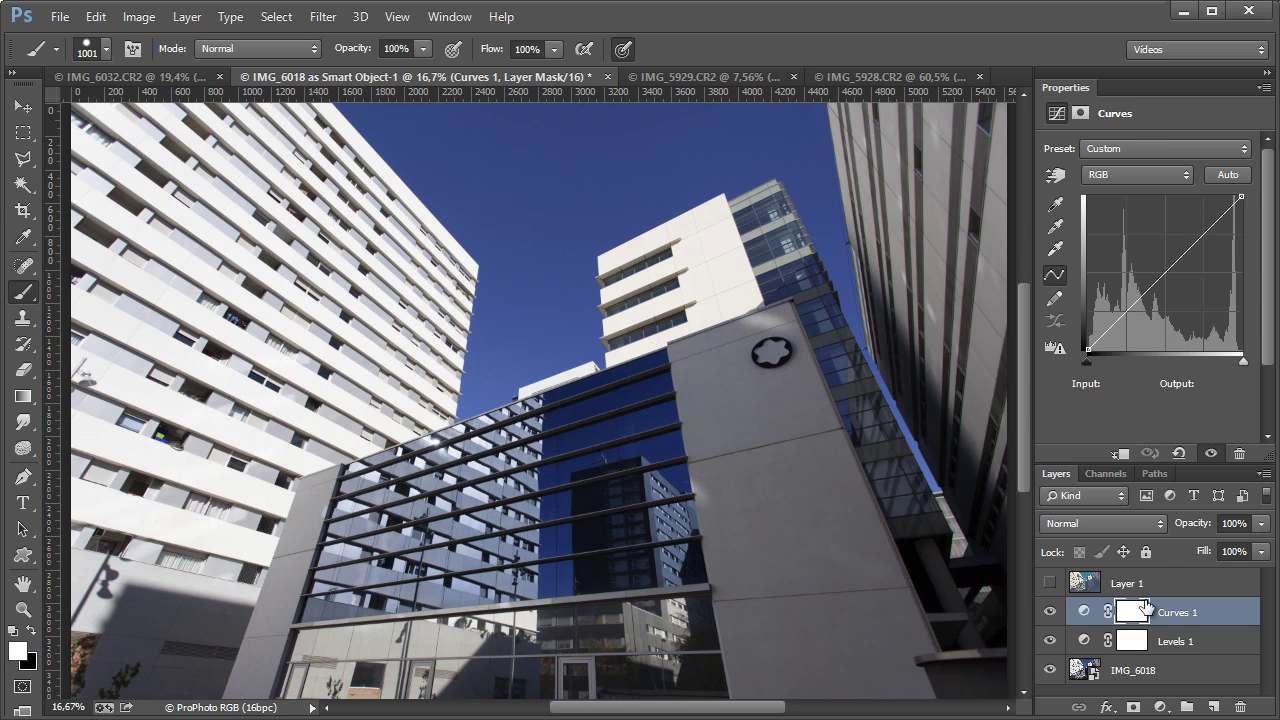
# Try raising the black output level of Levels 1 to 204 and restore the output range to 0 to 255
pyautogui.click(1090, 641)
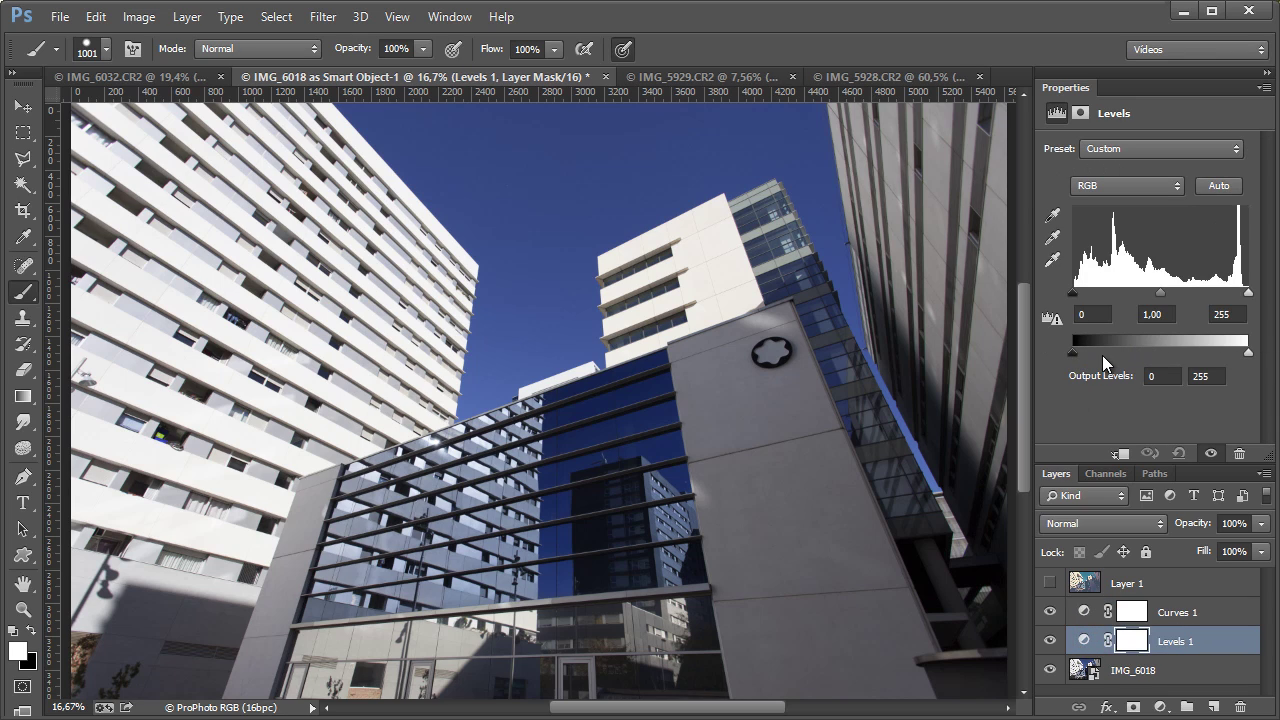
pyautogui.moveTo(1071, 353); pyautogui.dragTo(1213, 357)
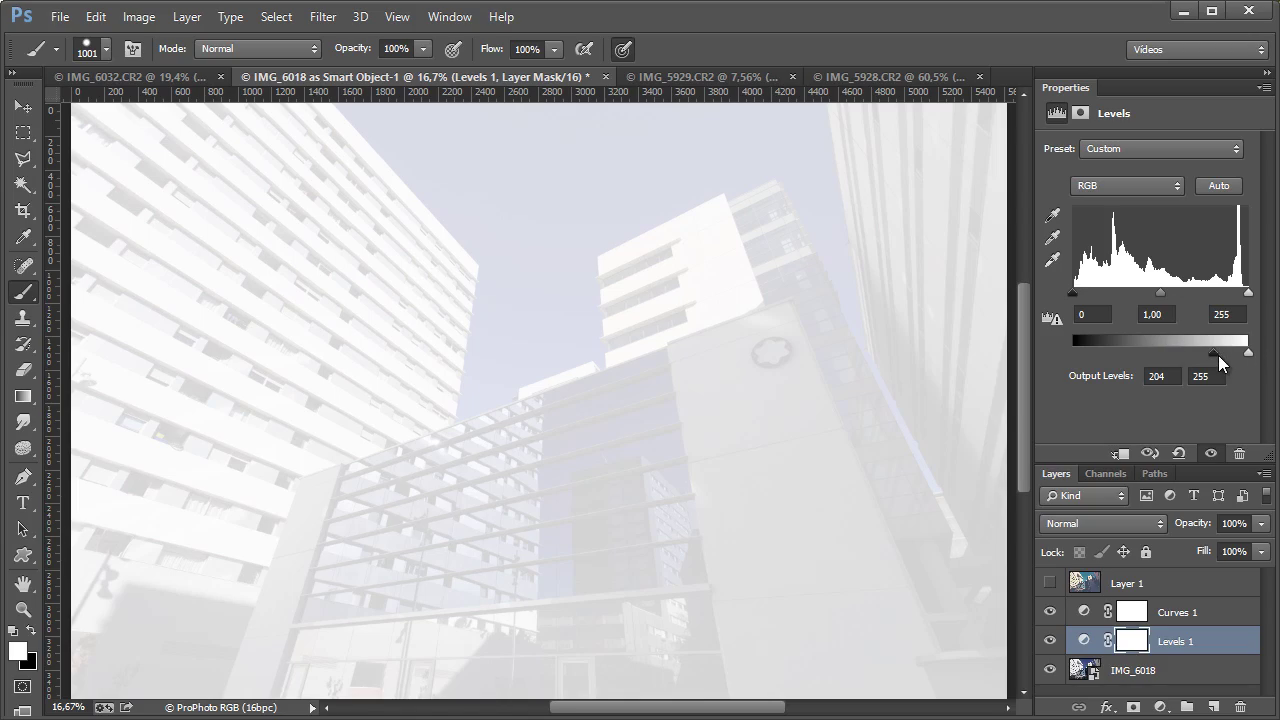
pyautogui.moveTo(1214, 354); pyautogui.dragTo(1035, 357)
pyautogui.moveTo(1248, 353)
pyautogui.mouseDown()
pyautogui.moveTo(1143, 366)
pyautogui.moveTo(1253, 365)
pyautogui.moveTo(1129, 366)
pyautogui.moveTo(1265, 364)
pyautogui.mouseUp()
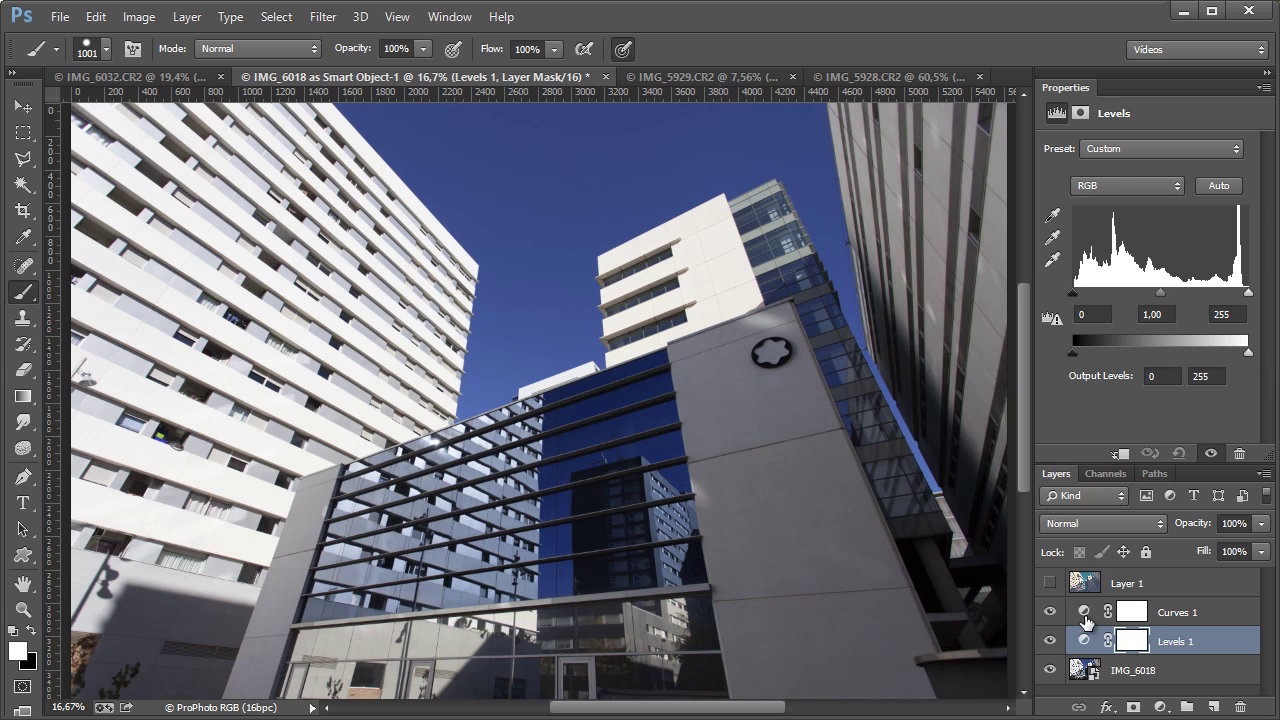
# Demonstrate the white and black end points of Curves 1 and delete the Curves 1 layer
pyautogui.click(1085, 612)
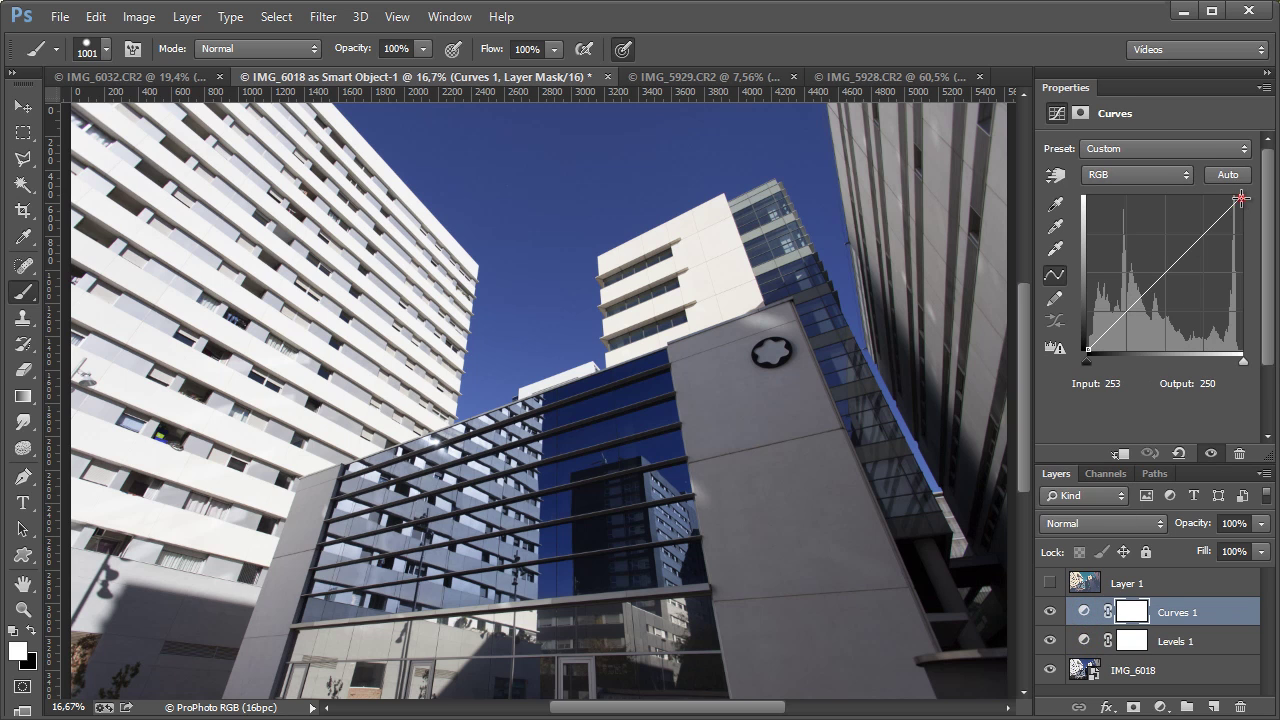
pyautogui.moveTo(1240, 197)
pyautogui.mouseDown()
pyautogui.moveTo(1222, 197)
pyautogui.moveTo(1262, 215)
pyautogui.moveTo(1270, 300)
pyautogui.moveTo(1244, 197)
pyautogui.mouseUp()
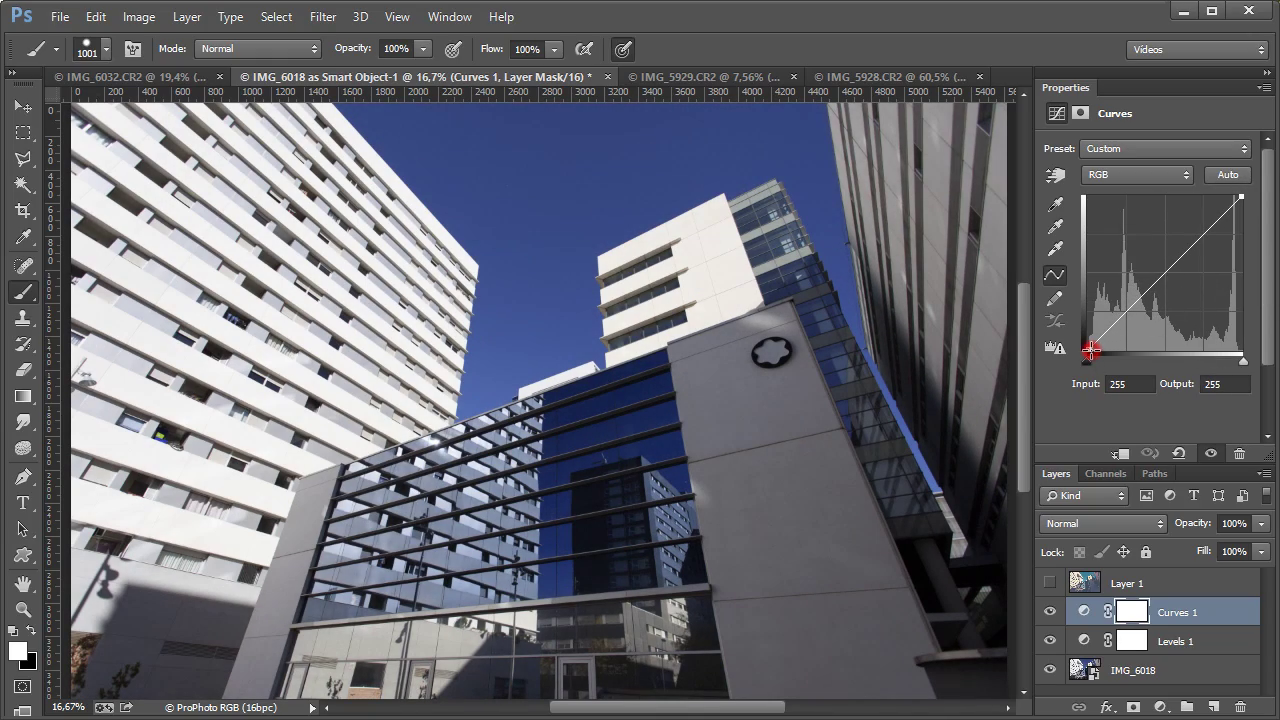
pyautogui.moveTo(1090, 349)
pyautogui.mouseDown()
pyautogui.moveTo(1077, 262)
pyautogui.moveTo(1061, 299)
pyautogui.moveTo(1088, 350)
pyautogui.mouseUp()
pyautogui.moveTo(1198, 605); pyautogui.dragTo(1240, 707)
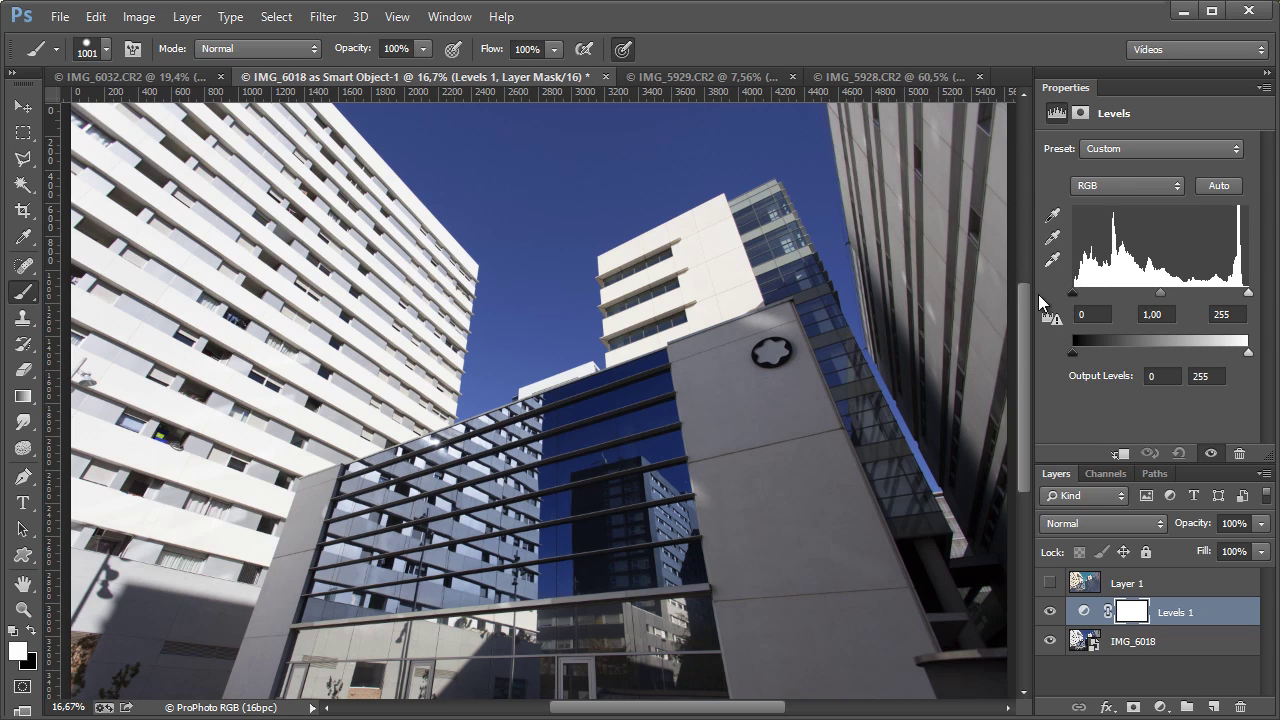
# Fade the shadows in Levels 1 by setting both the RGB black input level and the black output level to 58
pyautogui.moveTo(1074, 294); pyautogui.dragTo(1122, 295)
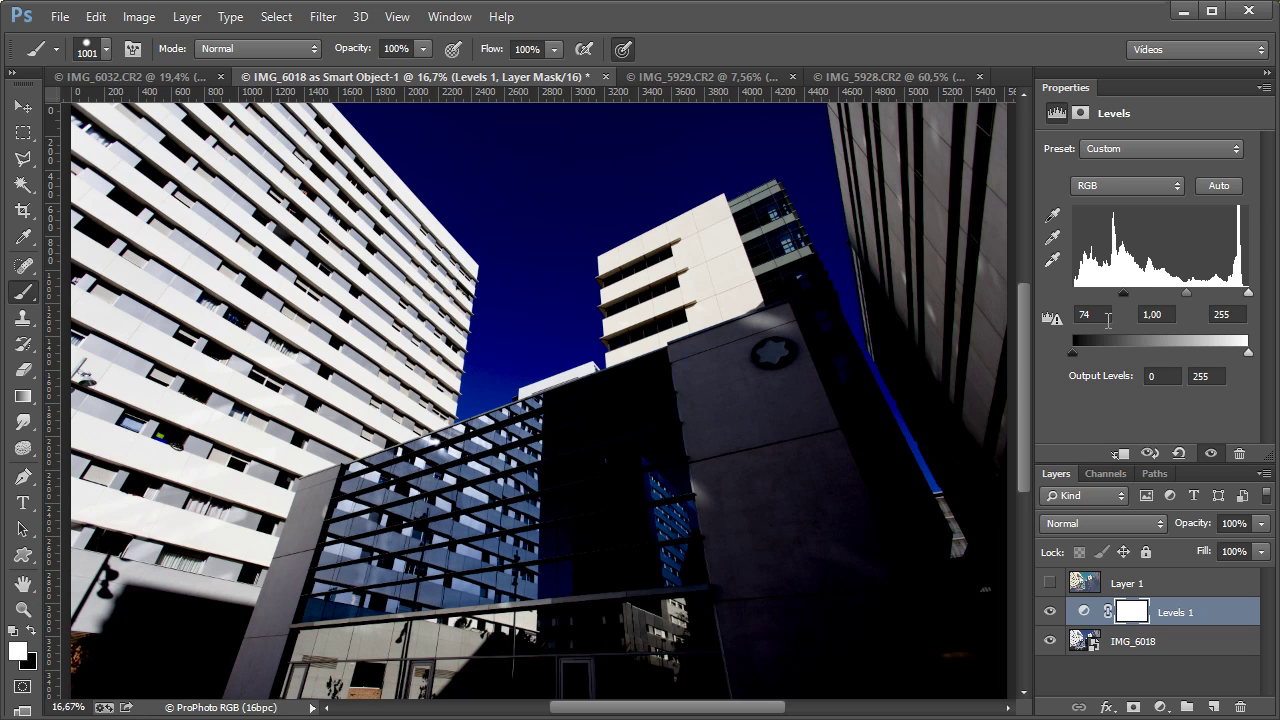
pyautogui.moveTo(1073, 355); pyautogui.dragTo(1126, 357)
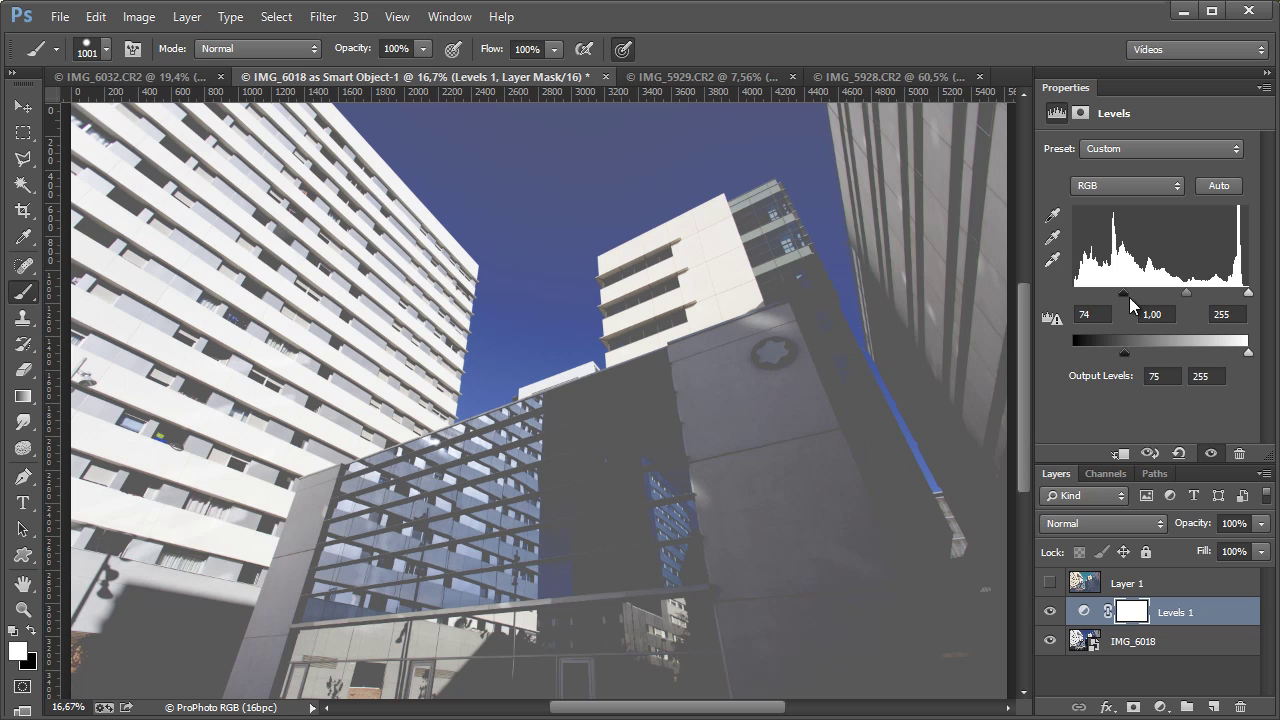
pyautogui.moveTo(1121, 290); pyautogui.dragTo(1120, 357)
pyautogui.moveTo(1120, 292); pyautogui.dragTo(1113, 294)
pyautogui.moveTo(1121, 353); pyautogui.dragTo(1118, 355)
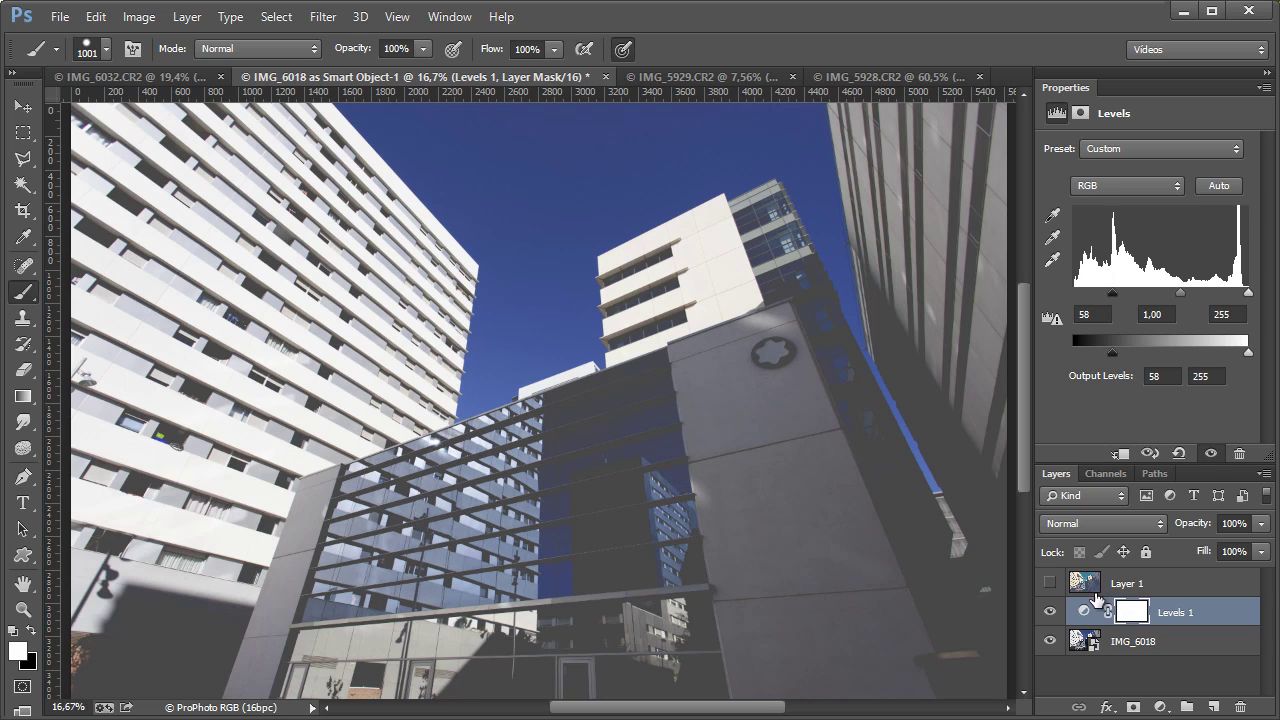
pyautogui.moveTo(1105, 605)
pyautogui.mouseDown()
pyautogui.moveTo(1213, 706)
pyautogui.moveTo(1197, 592)
pyautogui.moveTo(1140, 500)
pyautogui.moveTo(1110, 605)
pyautogui.mouseUp()
# Try the input and output sliders for the Blue channel of Levels 1, keeping both ranges at 0 to 255
pyautogui.click(1129, 187)
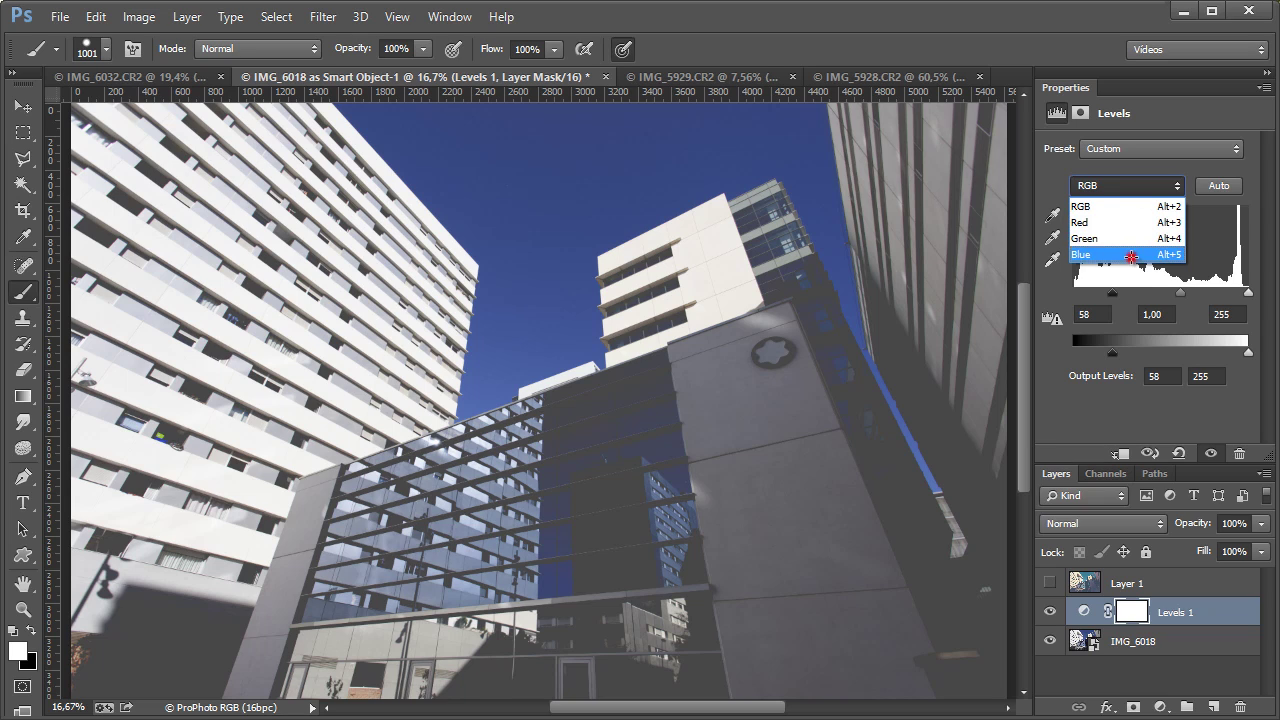
pyautogui.click(1140, 254)
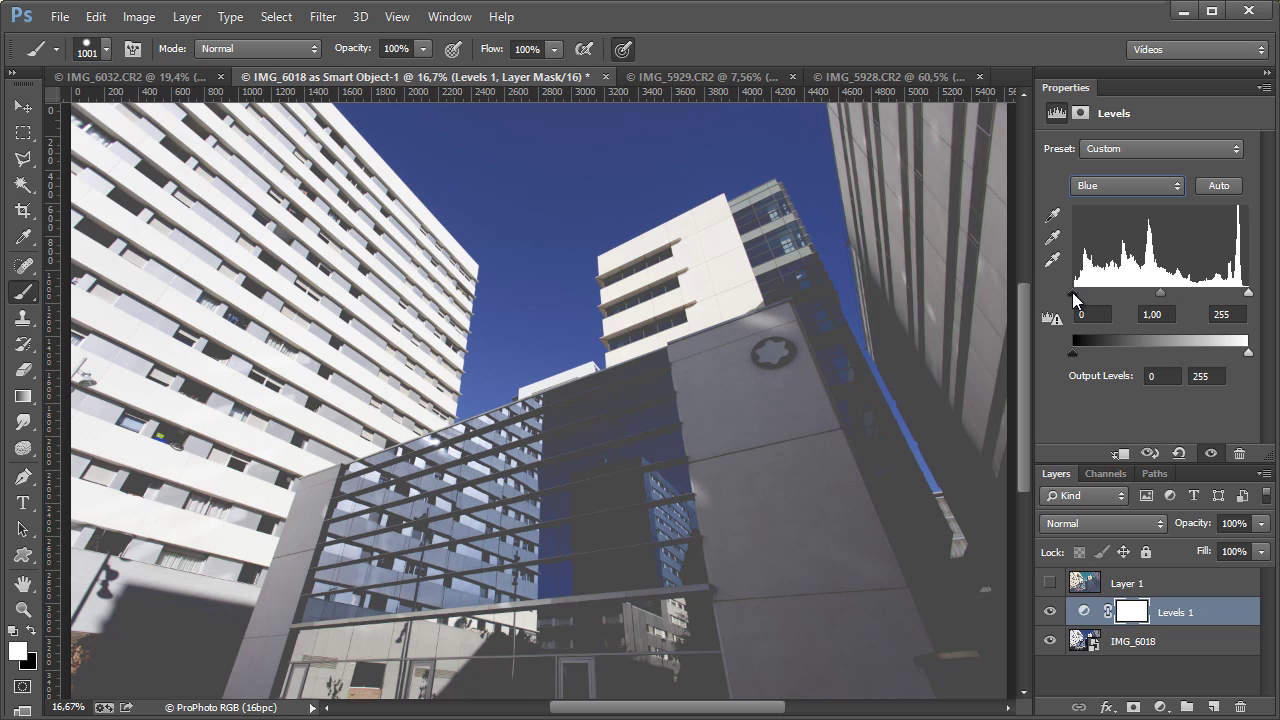
pyautogui.moveTo(1073, 294); pyautogui.dragTo(1127, 356)
pyautogui.moveTo(1249, 296)
pyautogui.mouseDown()
pyautogui.moveTo(1214, 295)
pyautogui.moveTo(1252, 296)
pyautogui.mouseUp()
pyautogui.moveTo(1249, 353)
pyautogui.mouseDown()
pyautogui.moveTo(1200, 358)
pyautogui.moveTo(1259, 351)
pyautogui.mouseUp()
# Set the Red channel's black output level to 29 in Levels 1 and switch to the IMG_5929 document
pyautogui.click(1137, 185)
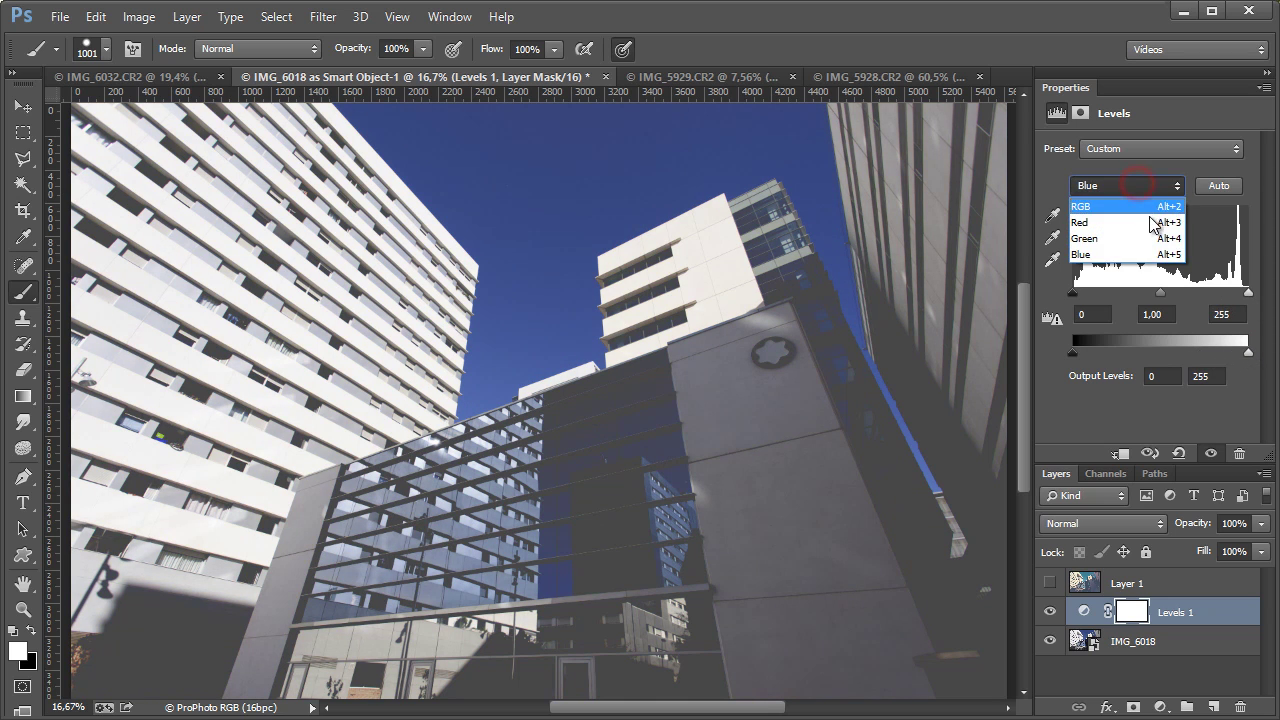
pyautogui.click(1148, 226)
pyautogui.moveTo(1072, 353); pyautogui.dragTo(1092, 351)
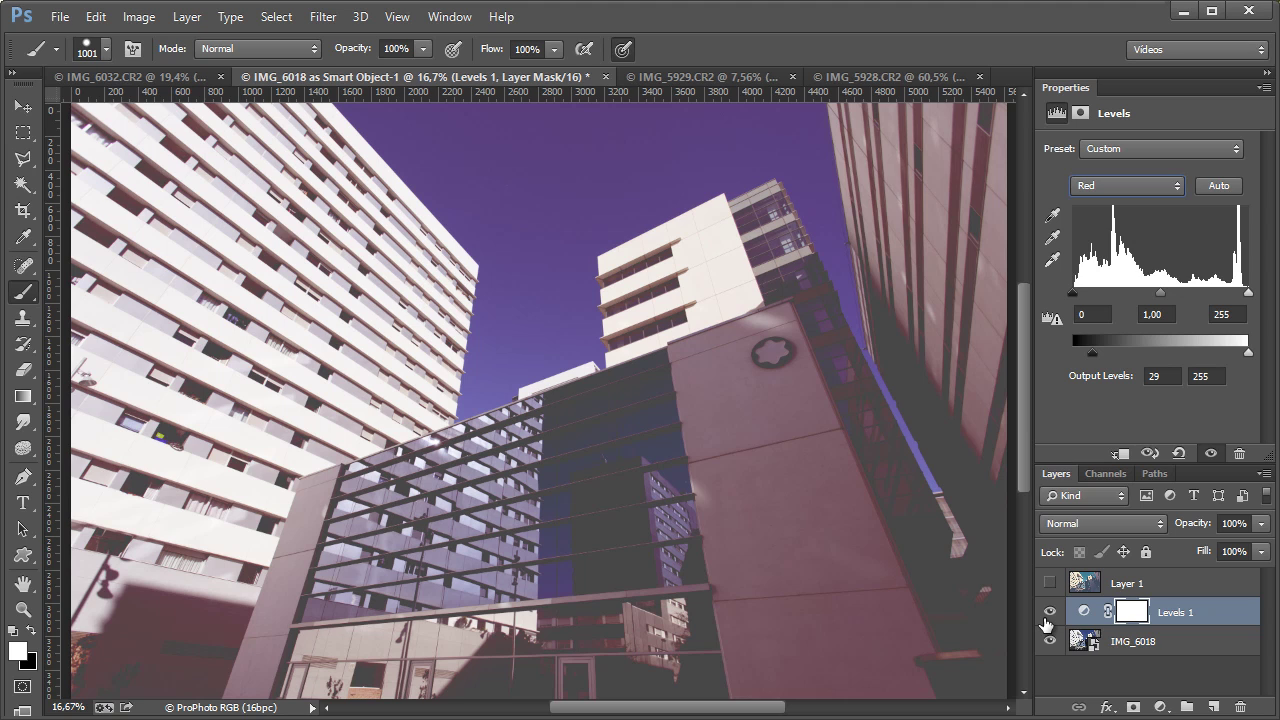
pyautogui.click(716, 77)
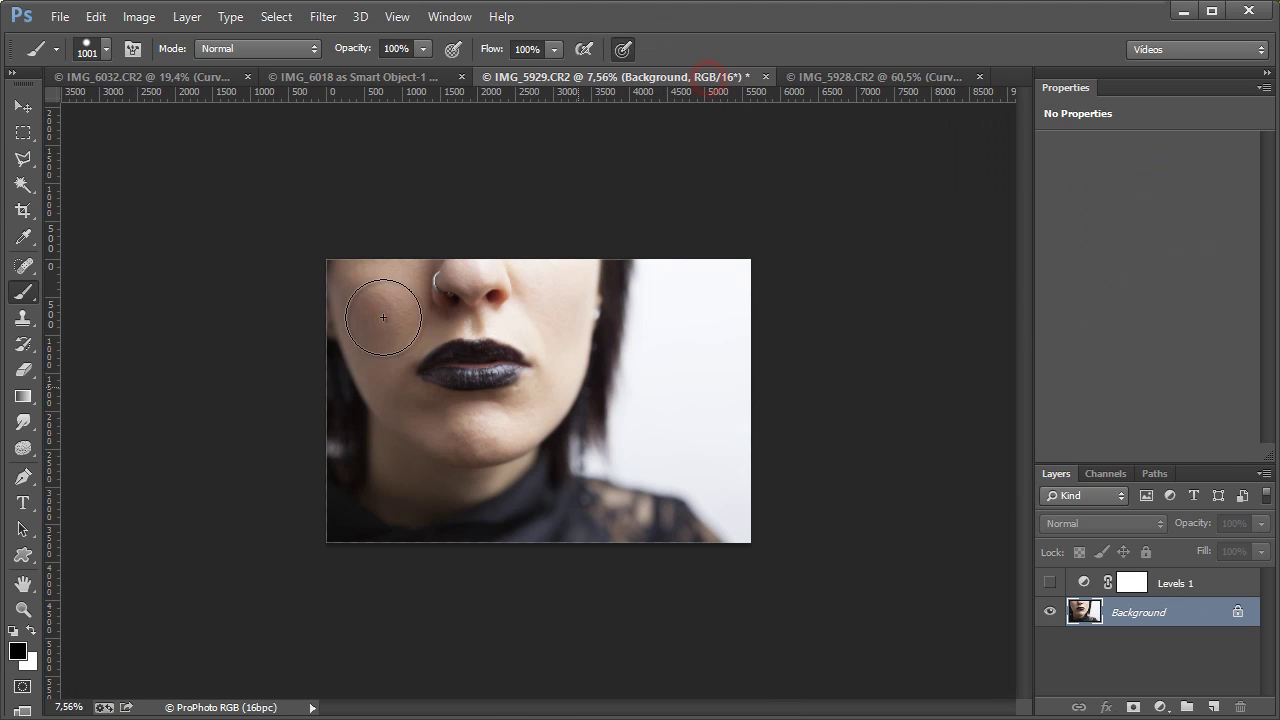
# Make the Levels 1 layer visible on the portrait, comparing the image with and without it, and open its adjustment settings
pyautogui.click(1053, 583)
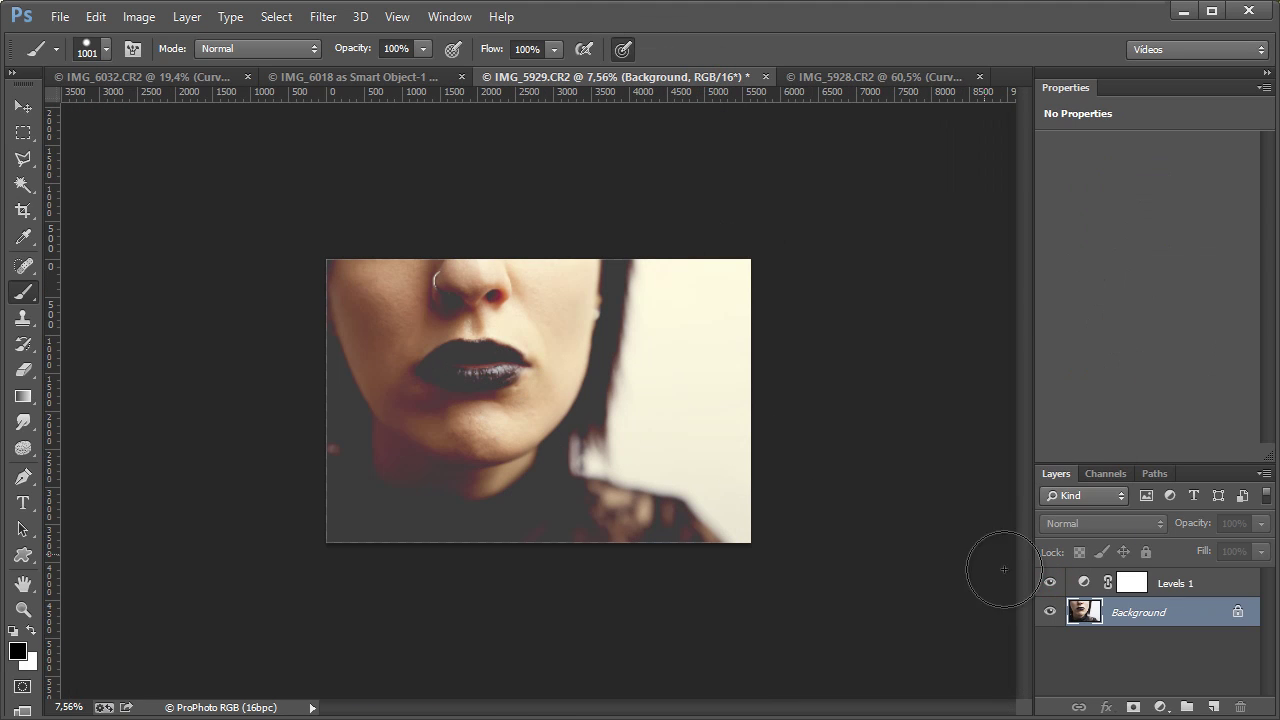
pyautogui.click(1084, 582)
pyautogui.click(1050, 583)
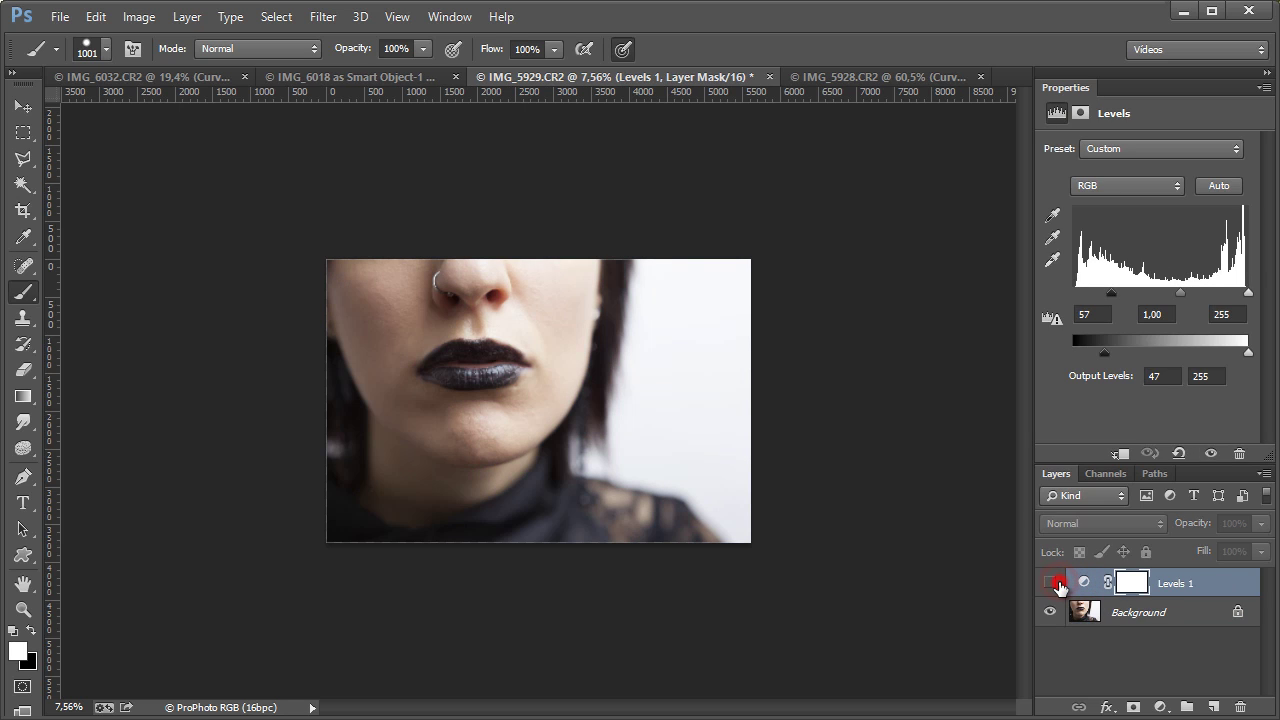
pyautogui.click(1055, 584)
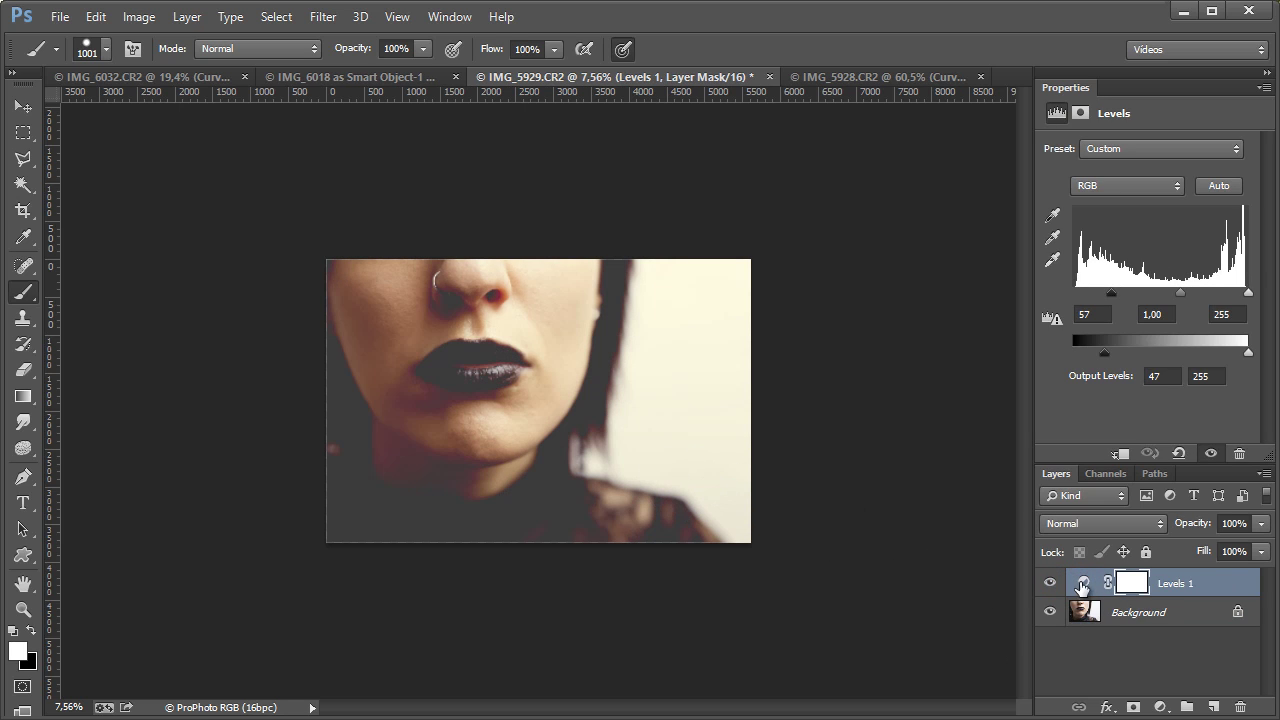
pyautogui.click(1082, 584)
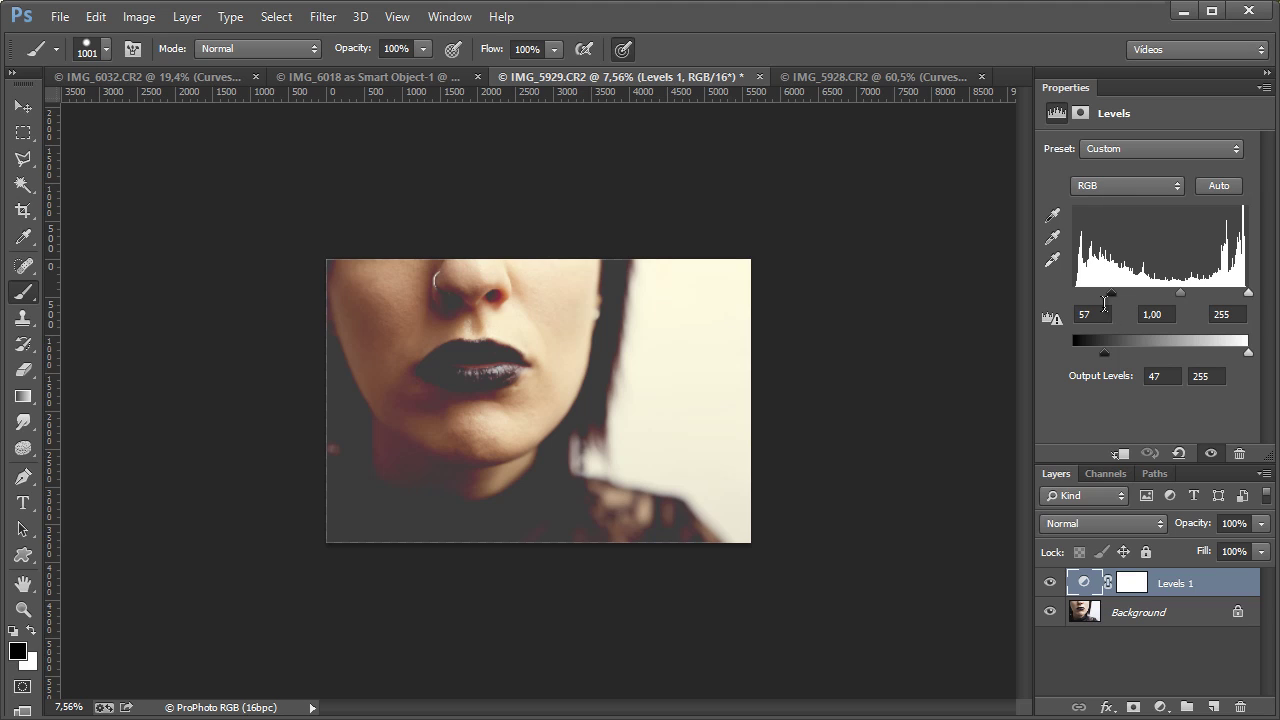
# Review the Red channel's and the Blue channel's output levels in Levels 1
pyautogui.click(1156, 183)
pyautogui.click(1133, 216)
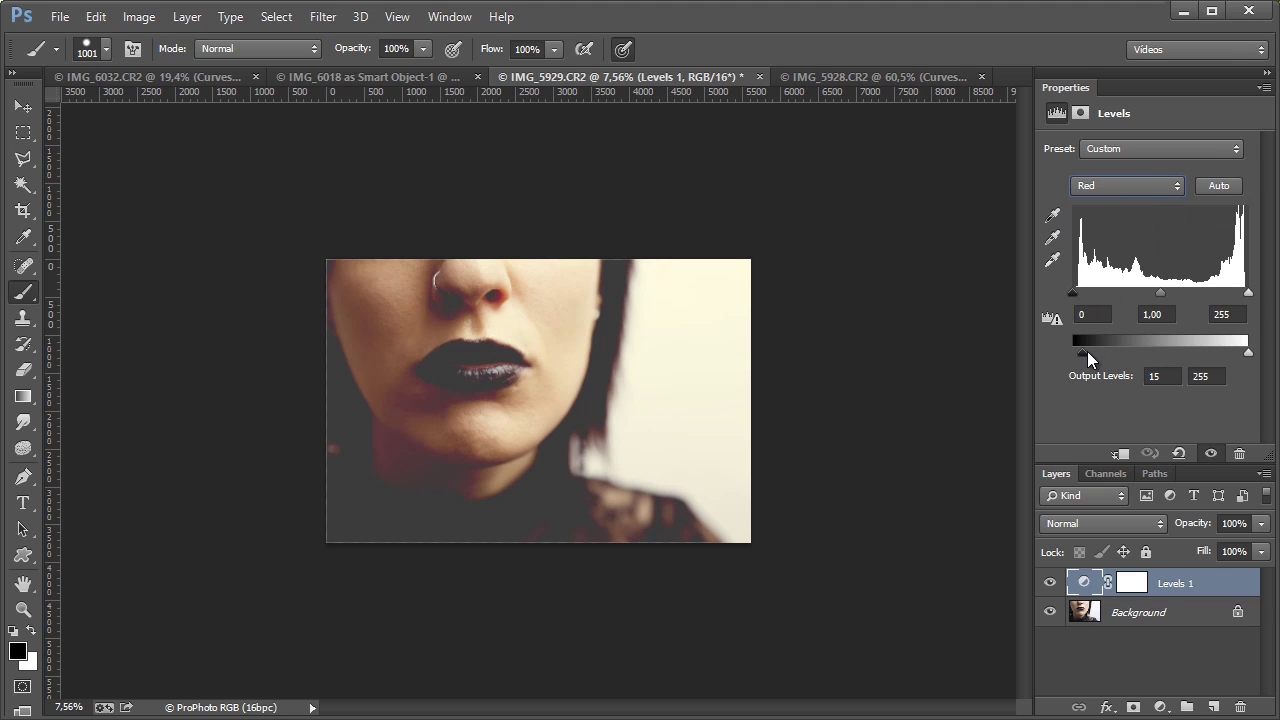
pyautogui.click(1131, 185)
pyautogui.click(1127, 247)
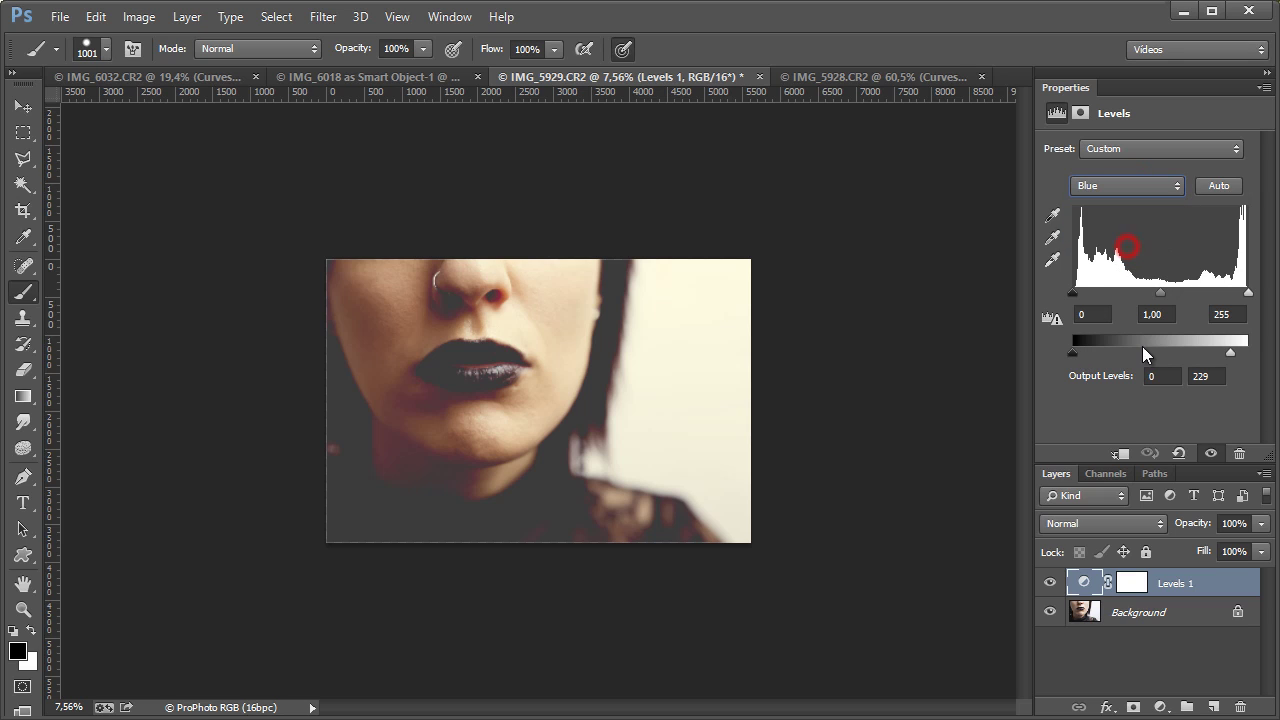
# View the whole IMG_5928 photo and look through its layer stack, and return to the IMG_6032 document
pyautogui.click(878, 79)
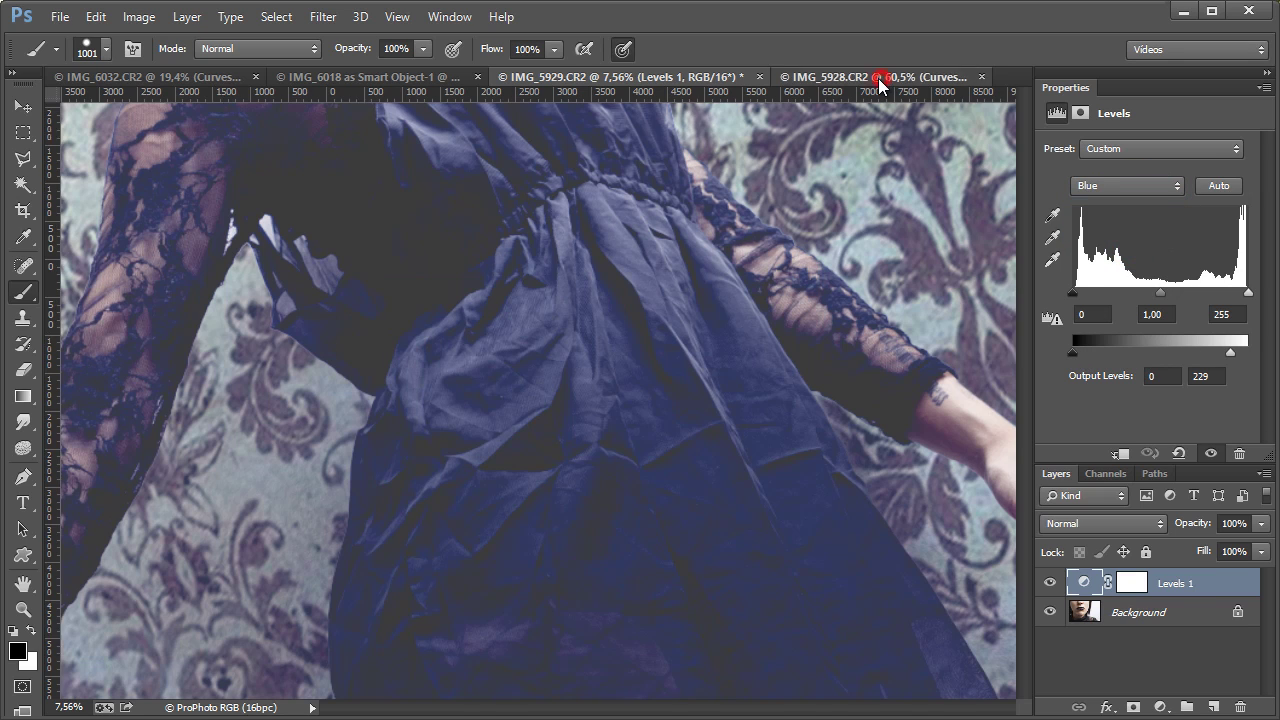
pyautogui.hotkey('ctrl', '0')
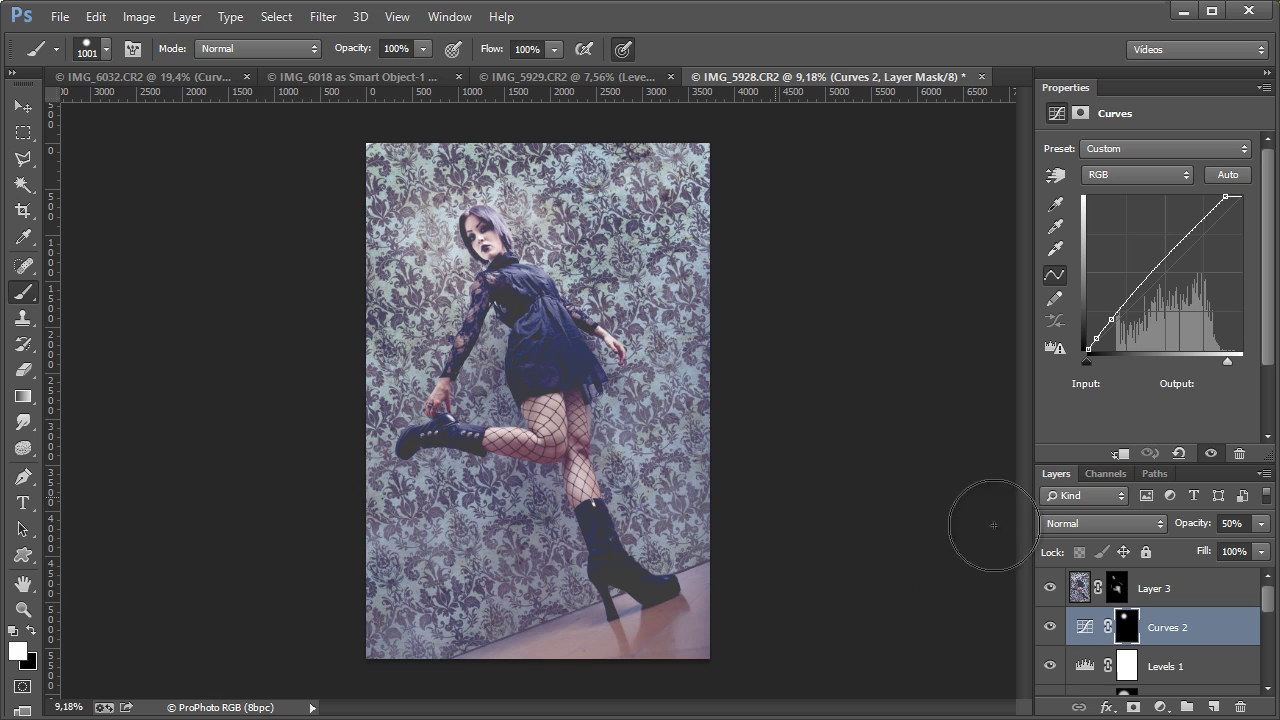
pyautogui.scroll(-3, 1160, 645)
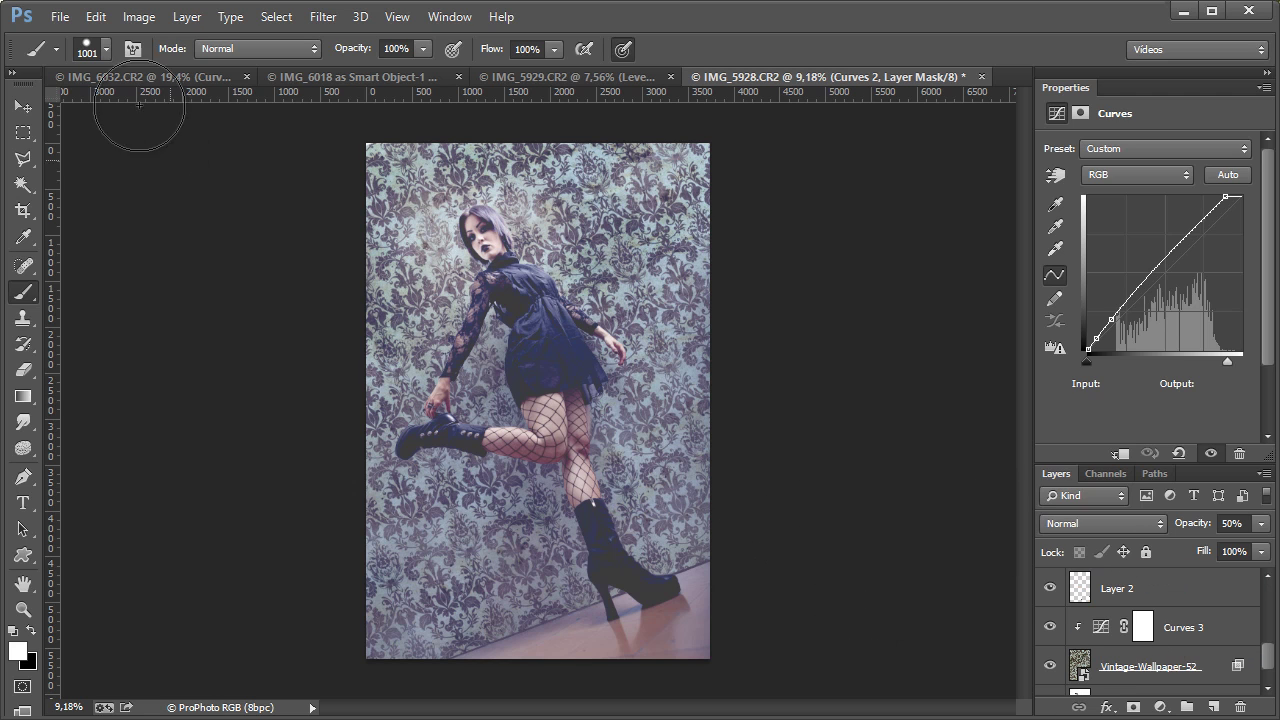
pyautogui.click(189, 77)
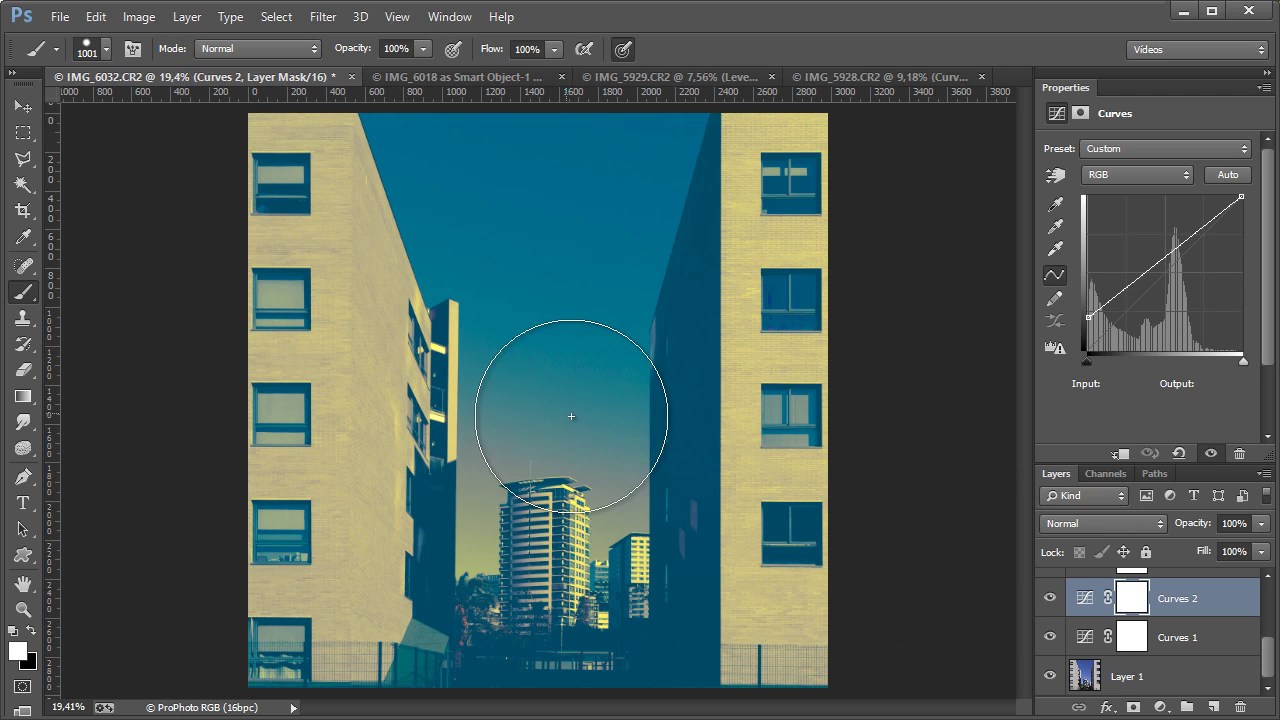